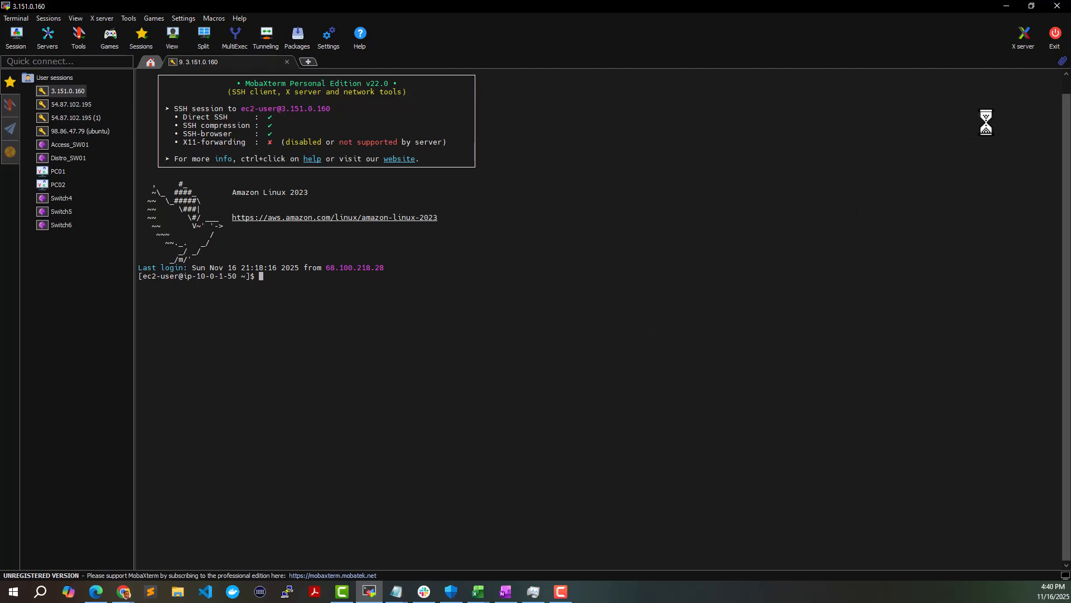
# Switch from the terminal to the PA-VM web console, dismiss the commit status, and open the Ethernet interfaces list
pyautogui.click(1007, 7)
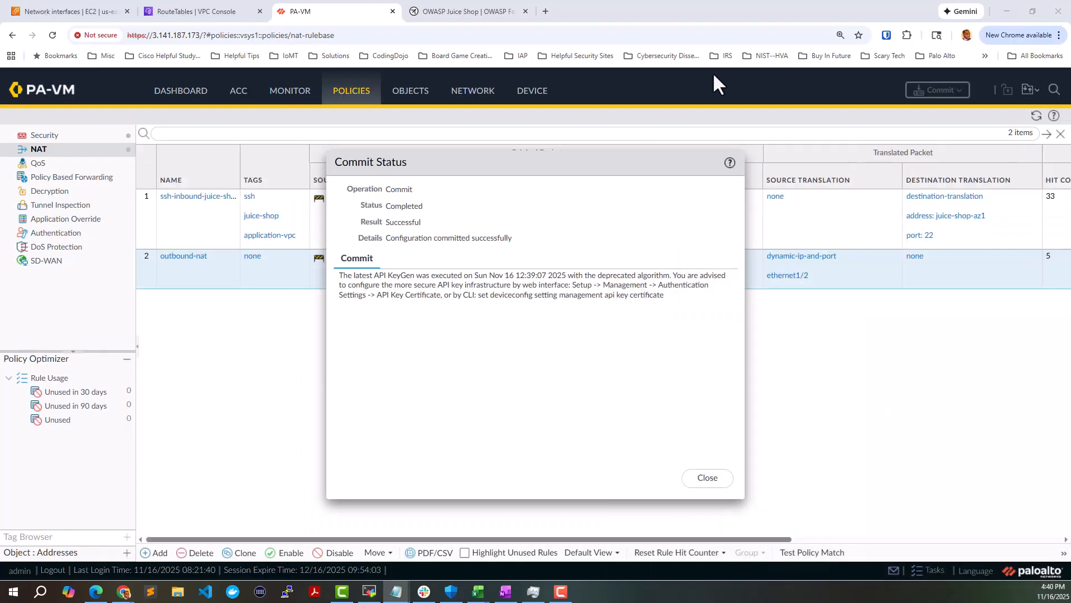
pyautogui.click(715, 481)
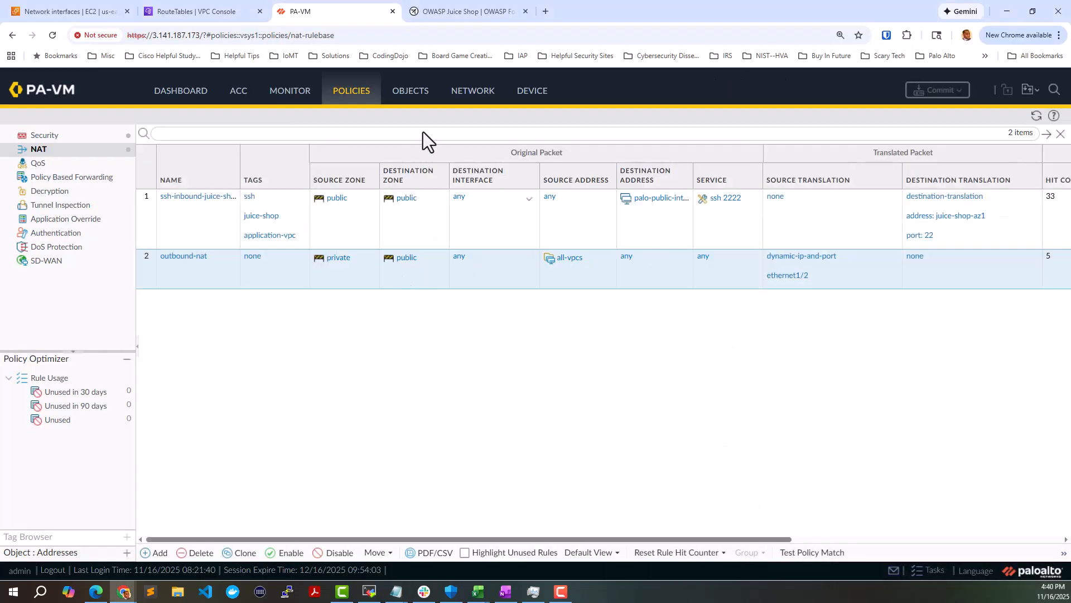
pyautogui.click(468, 96)
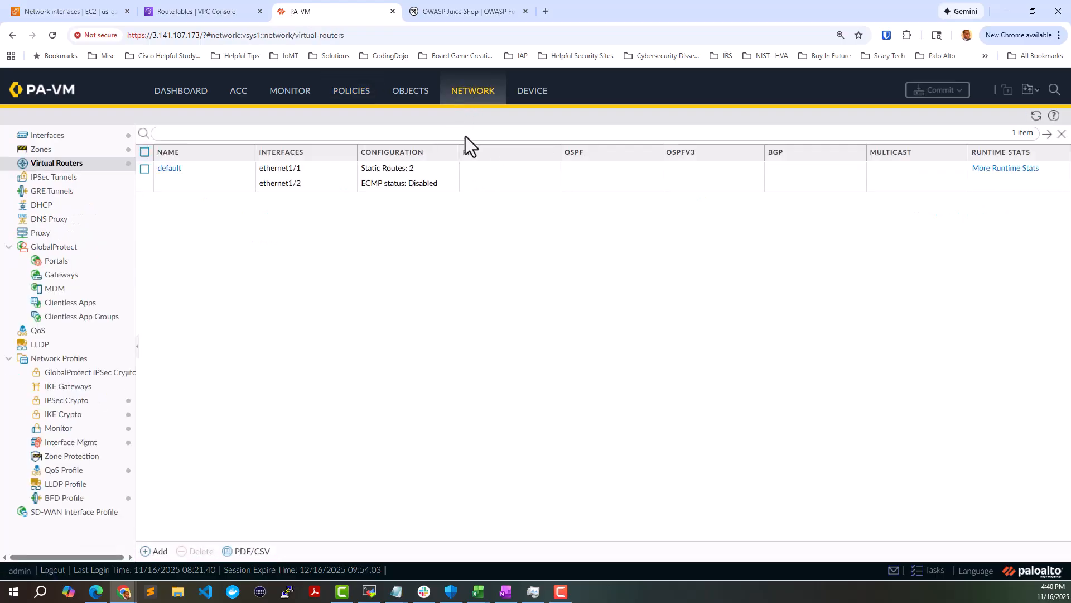
pyautogui.click(54, 139)
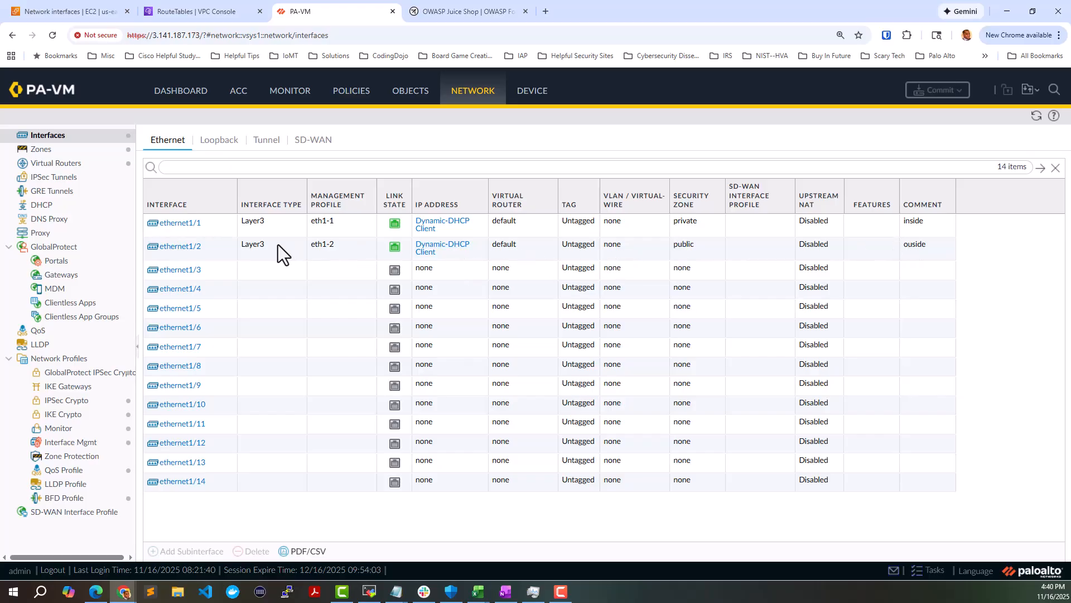
# Inspect the config and IPv4 settings of ethernet1/1, including its DHCP client runtime information
pyautogui.click(187, 226)
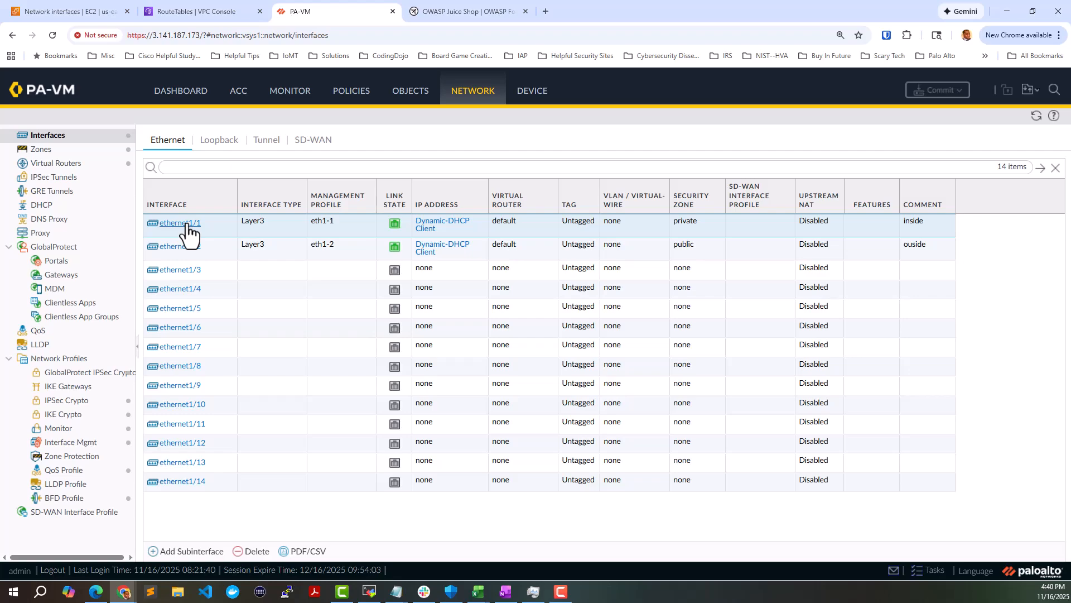
pyautogui.click(188, 224)
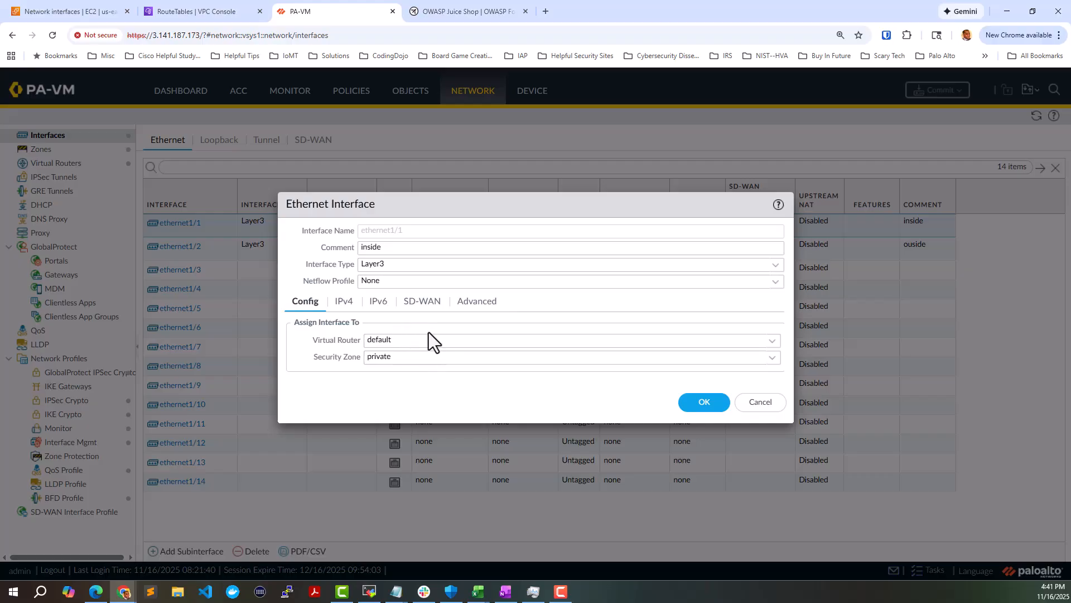
pyautogui.click(347, 304)
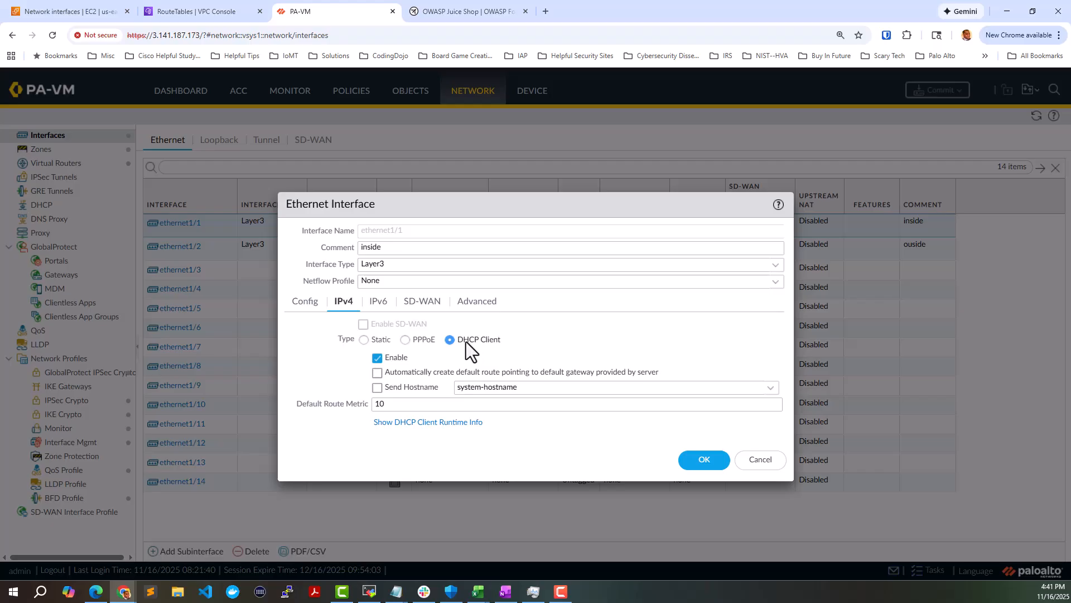
pyautogui.click(441, 423)
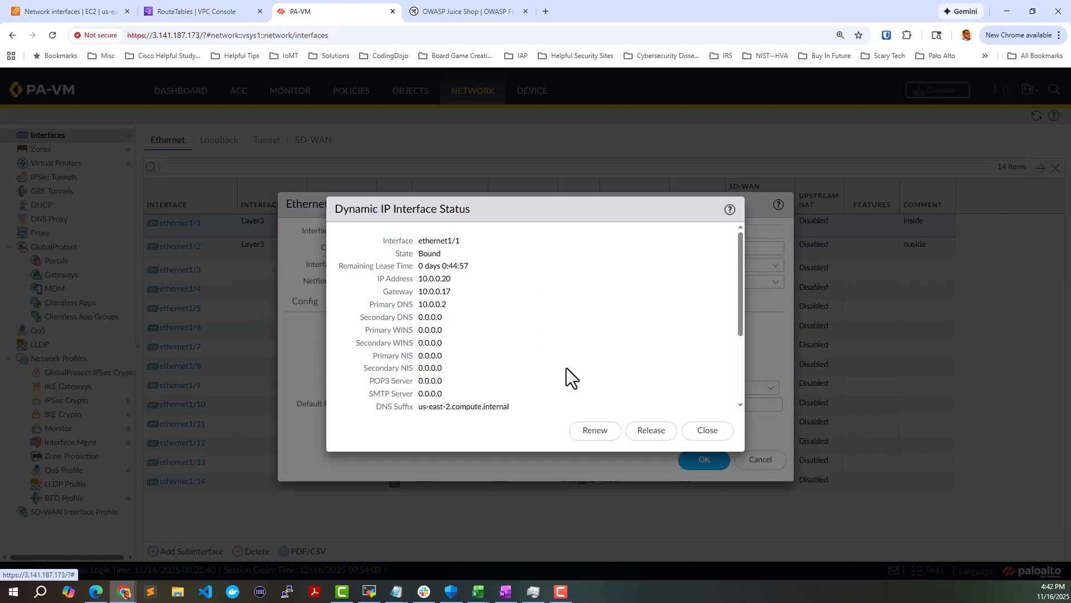
pyautogui.click(706, 431)
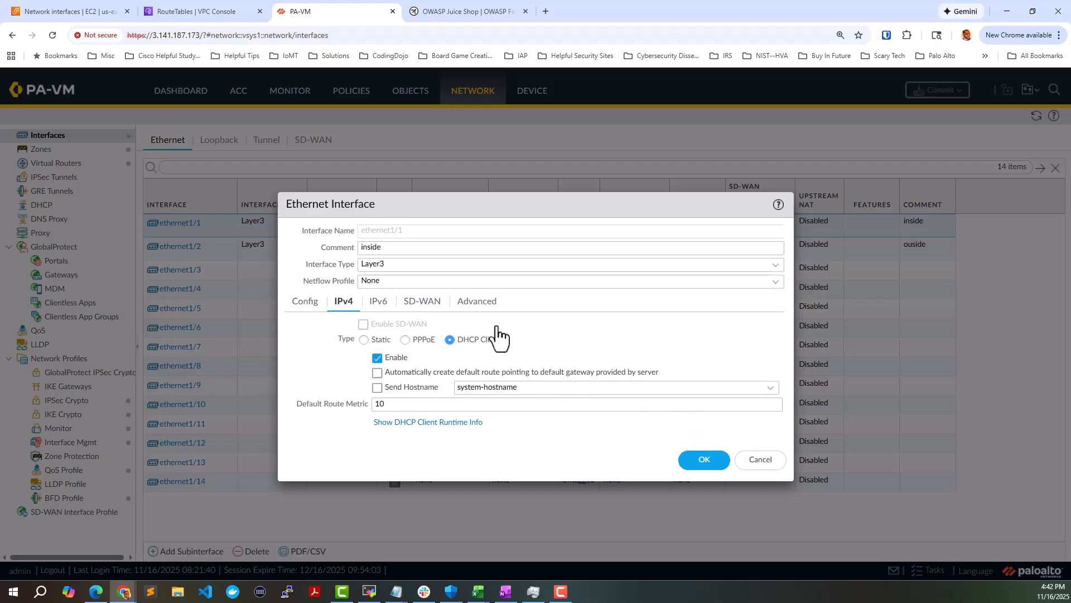
# Review the advanced settings and link state options of ethernet1/1, and close the interface without saving
pyautogui.click(480, 304)
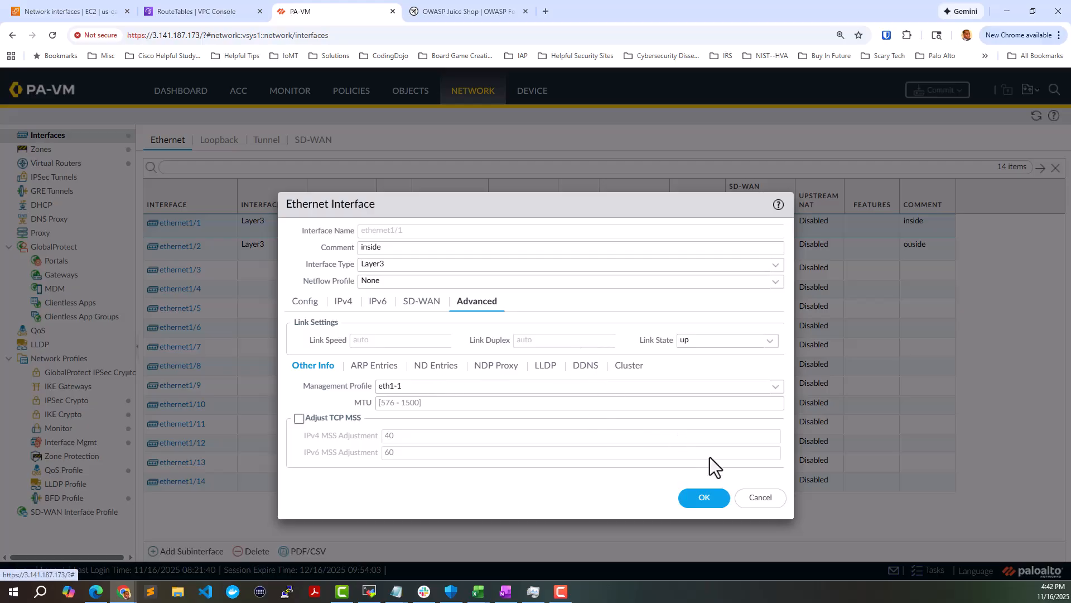
pyautogui.click(771, 341)
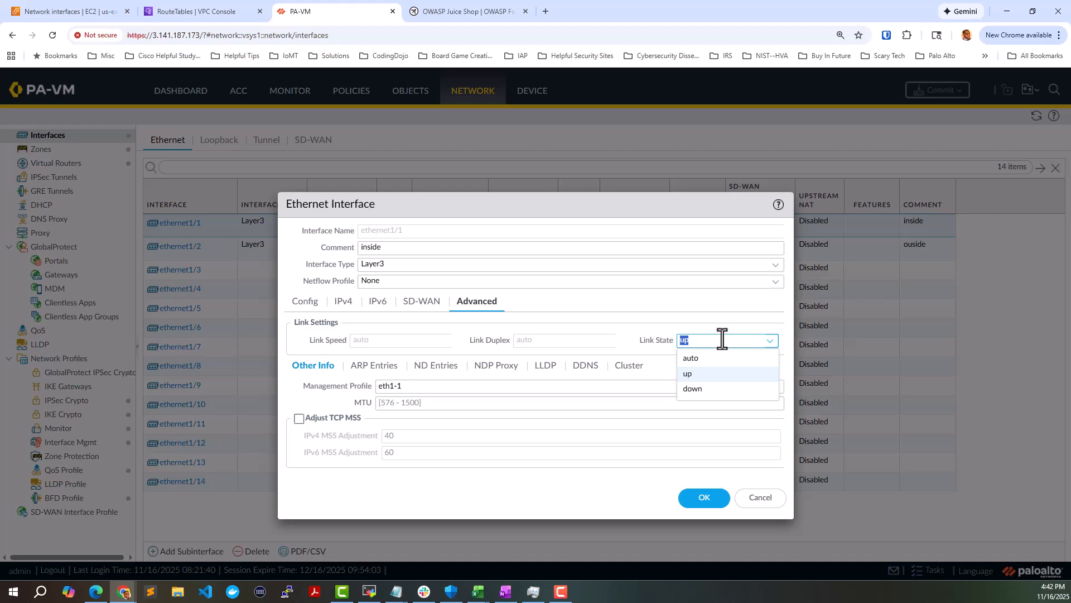
pyautogui.click(730, 307)
pyautogui.click(770, 497)
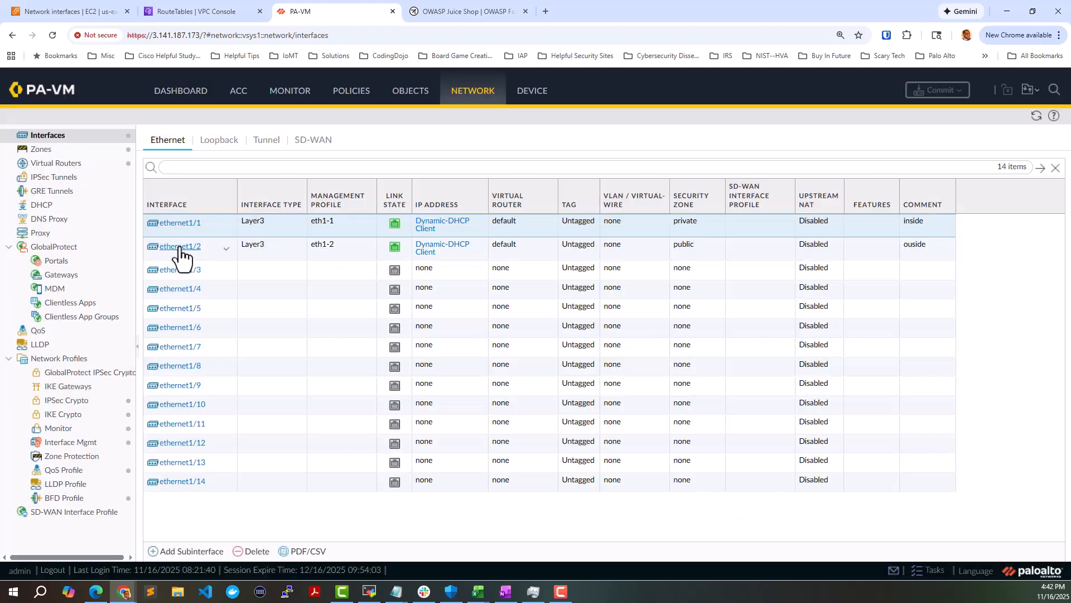
# Review the zone assignment and IPv4 settings of ethernet1/2, and close the interface without saving
pyautogui.click(180, 249)
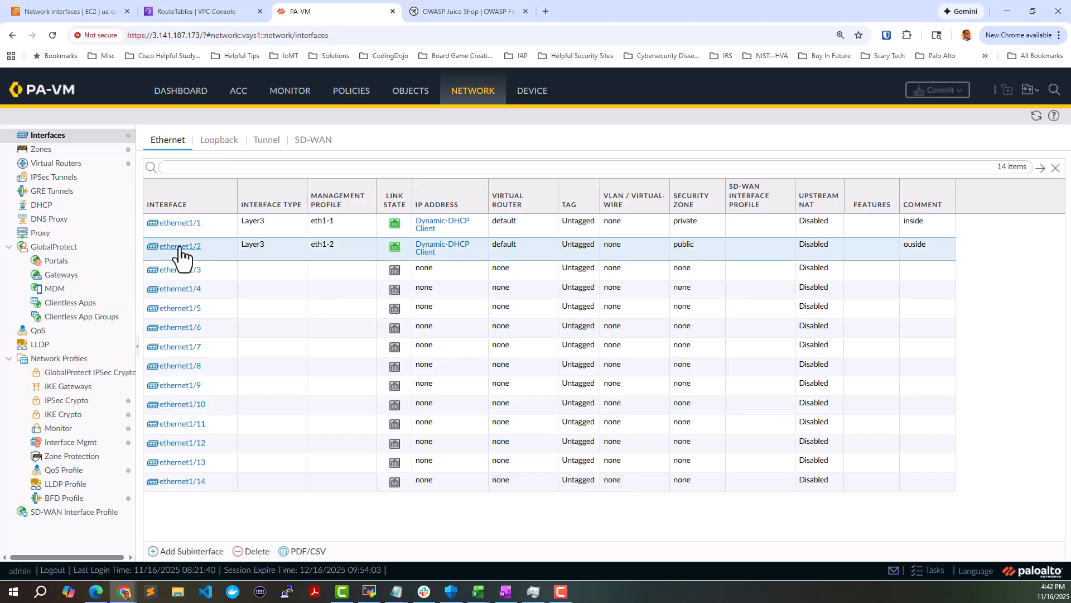
pyautogui.click(181, 250)
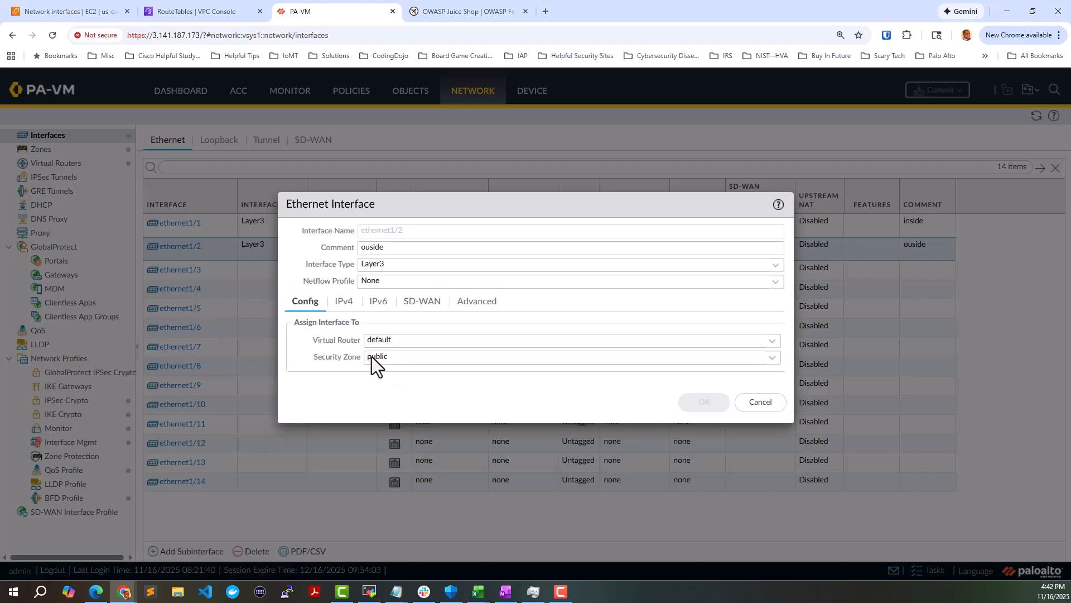
pyautogui.click(343, 303)
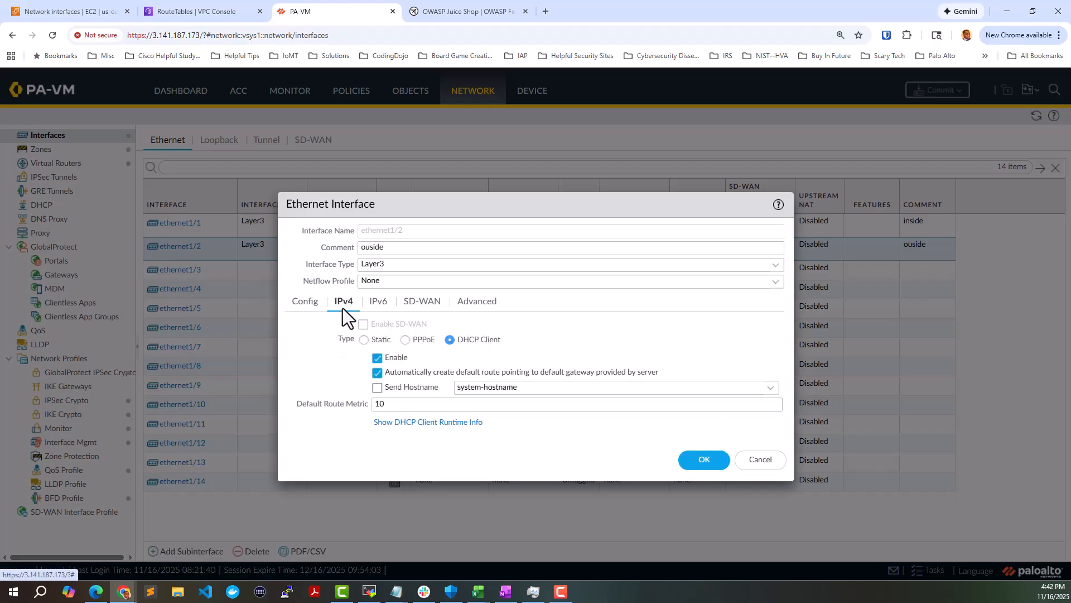
pyautogui.click(757, 458)
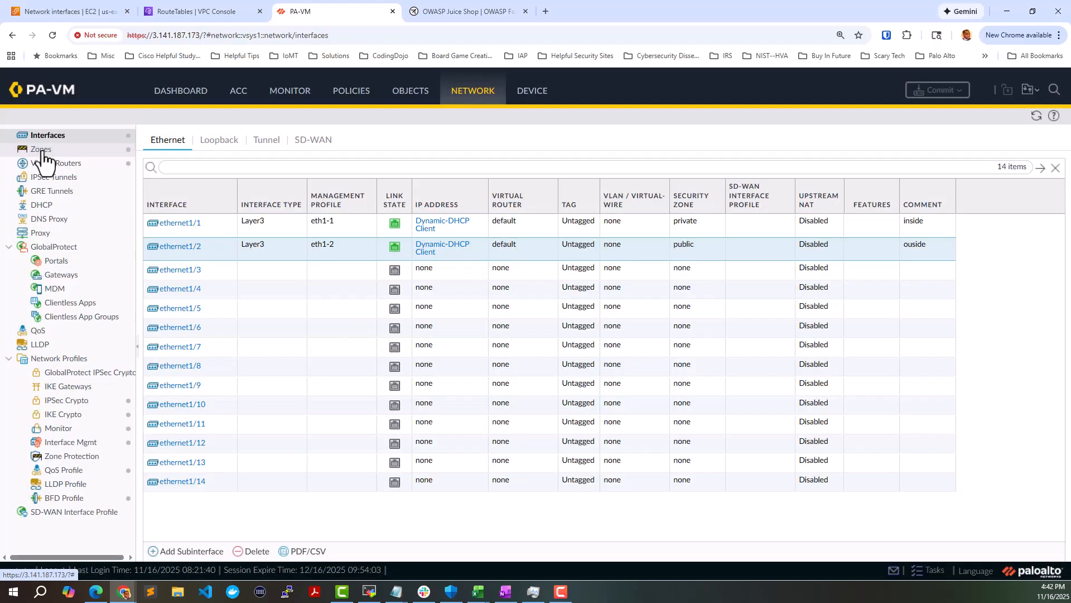
# Review the security zones and the details of the private zone, leaving its settings as they are
pyautogui.click(42, 150)
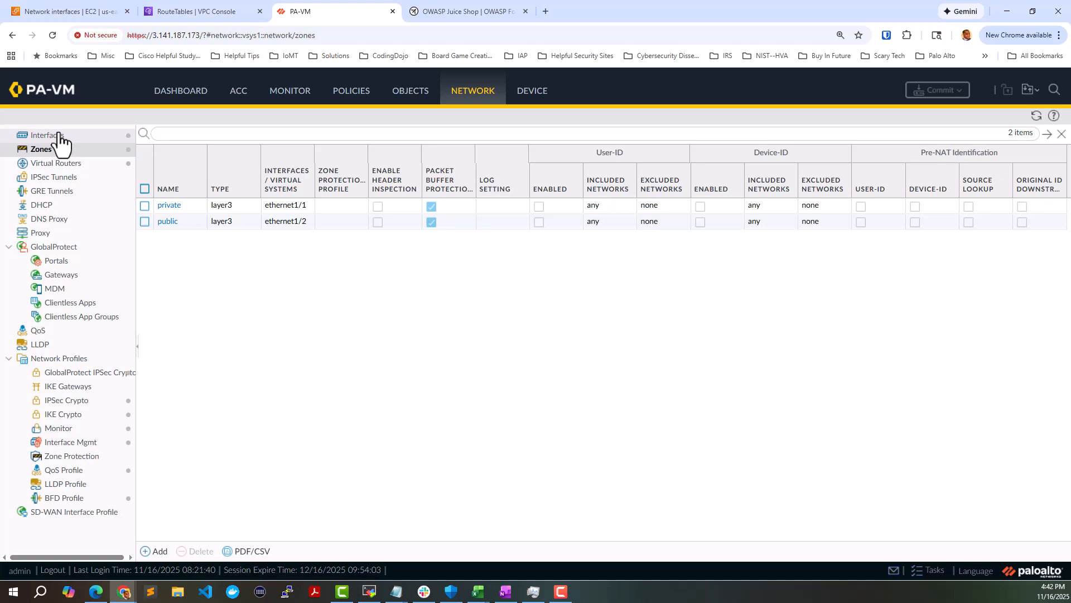
pyautogui.click(167, 208)
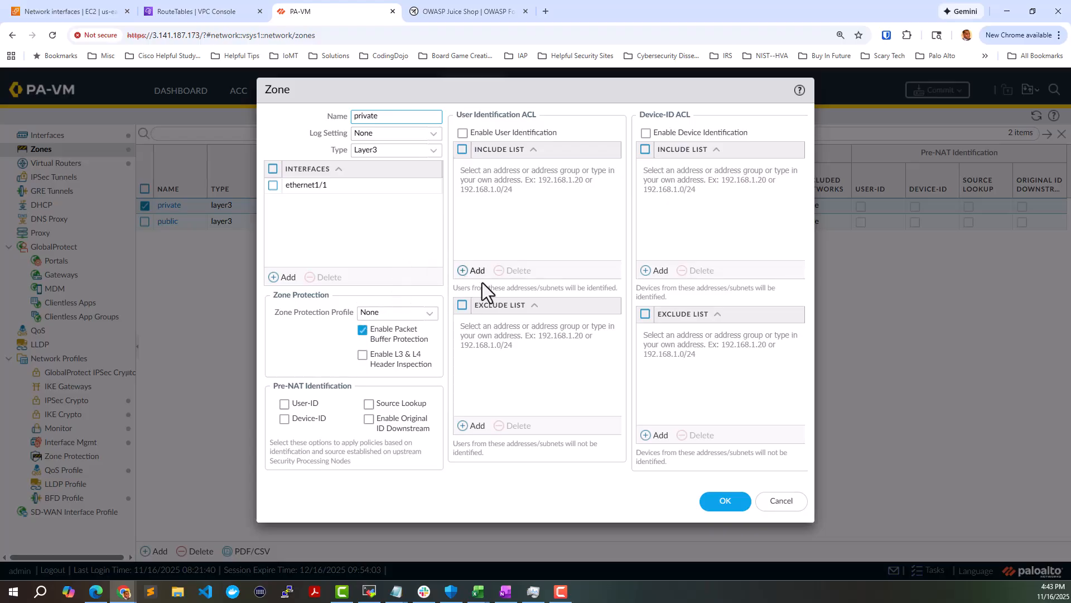
pyautogui.click(776, 503)
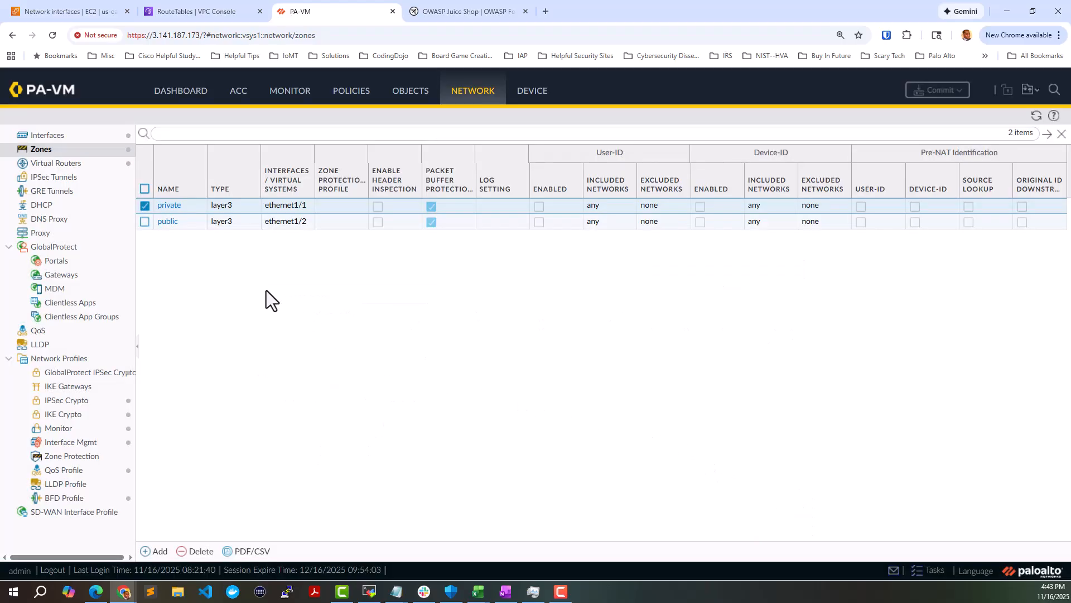
# Inspect the IPv4 static routes of the default virtual router without changing them
pyautogui.click(66, 175)
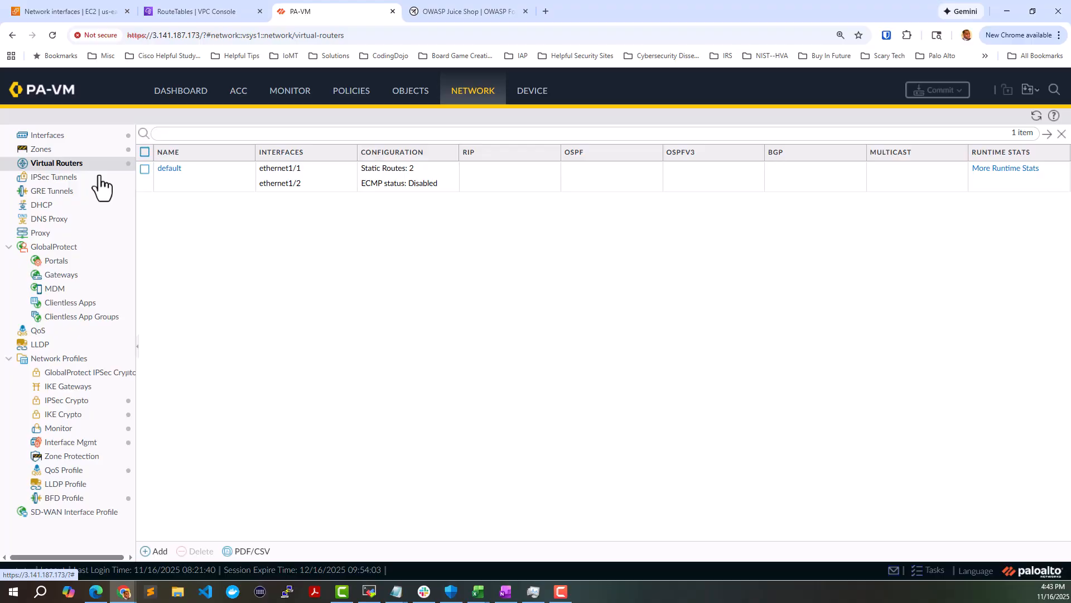
pyautogui.click(173, 172)
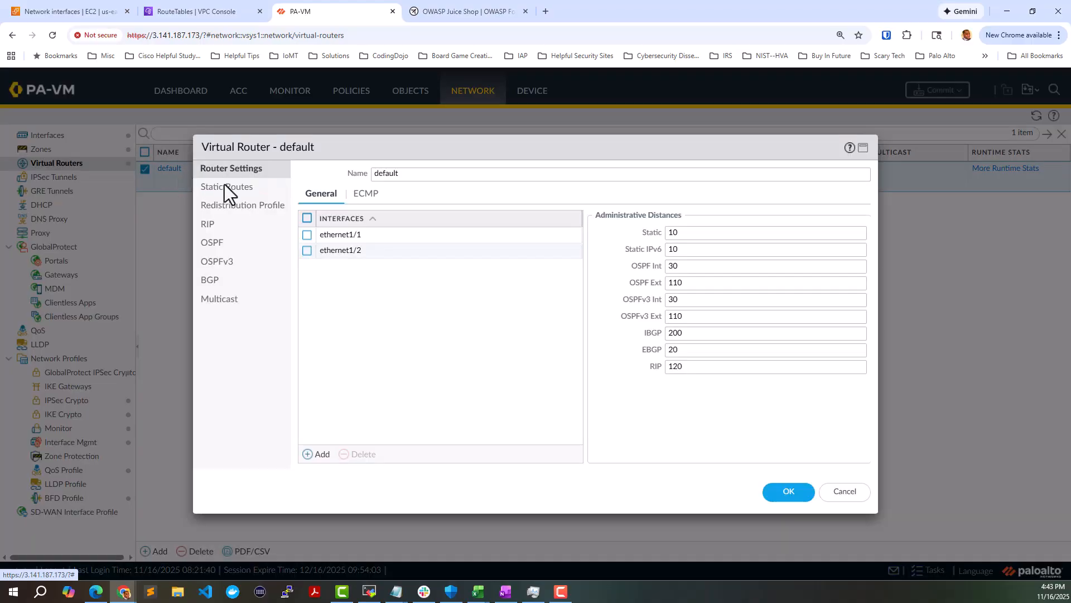
pyautogui.click(233, 192)
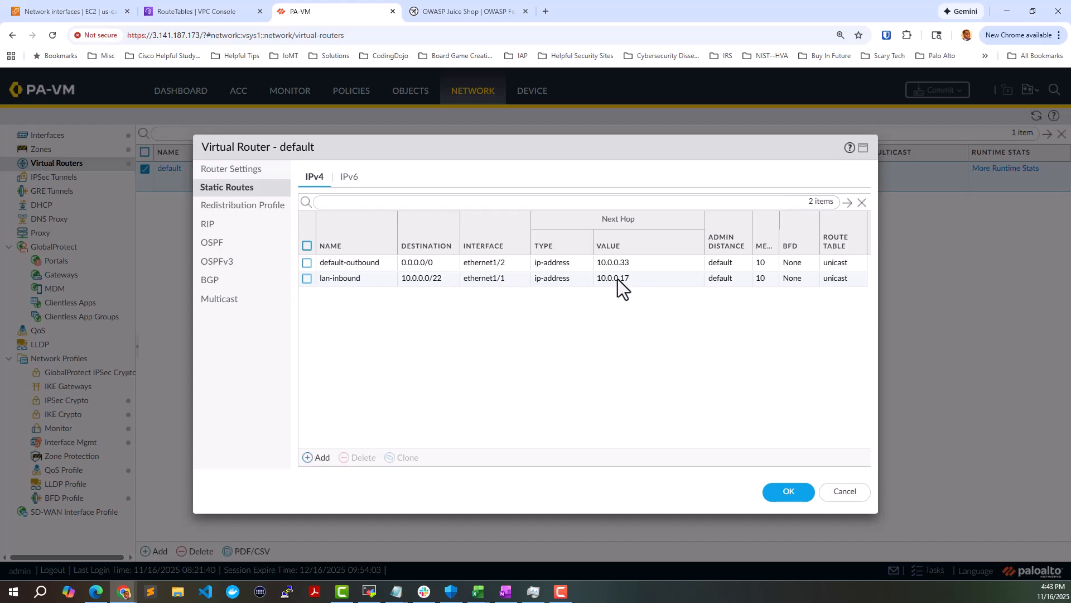
pyautogui.click(842, 493)
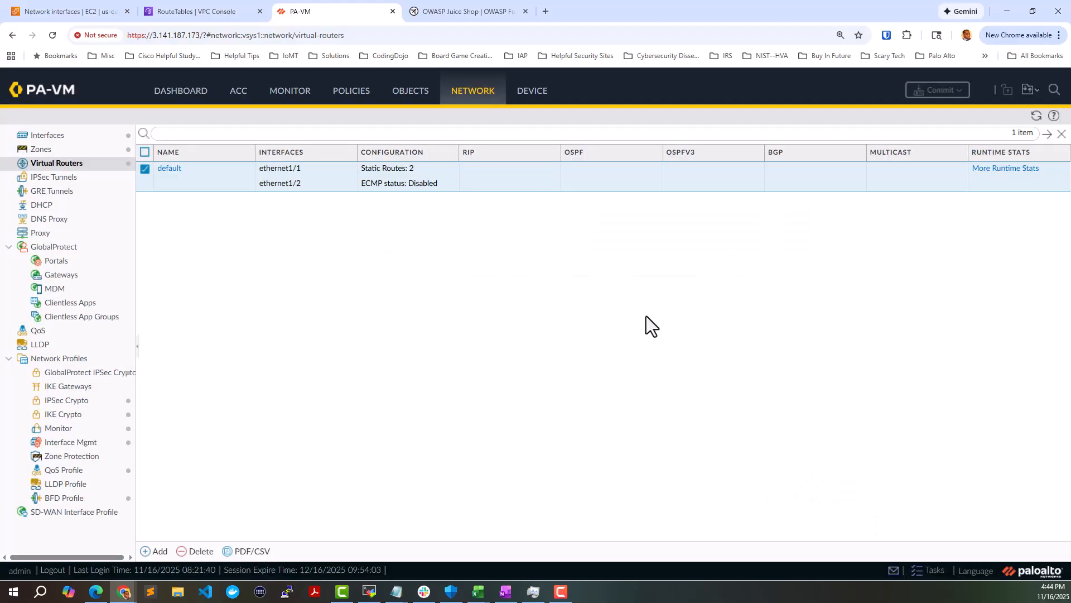
# Examine the default virtual router's runtime route table and forwarding table
pyautogui.click(995, 172)
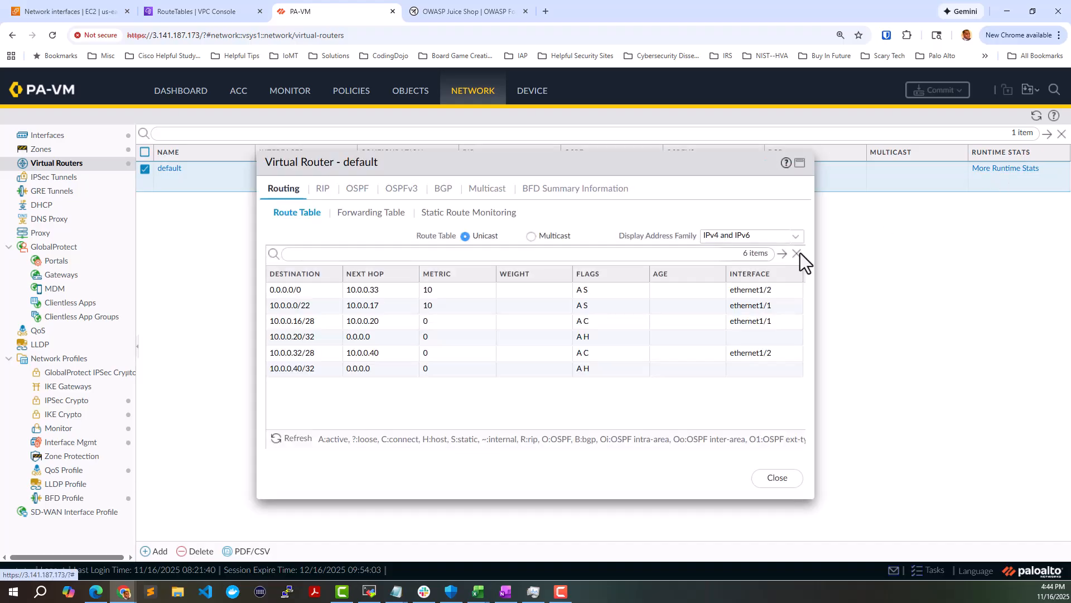
pyautogui.click(356, 212)
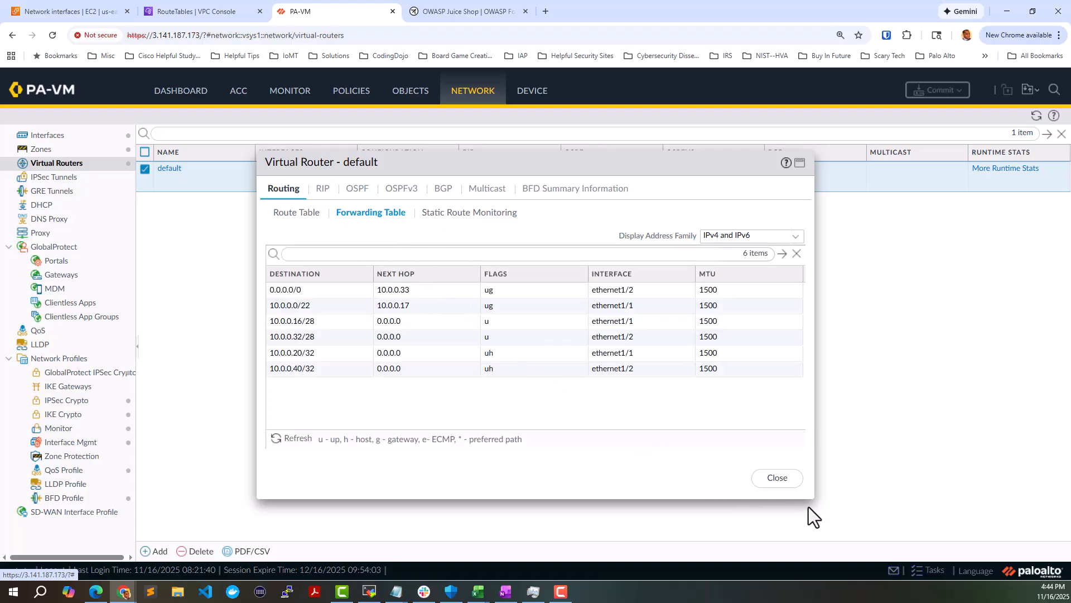
pyautogui.click(791, 483)
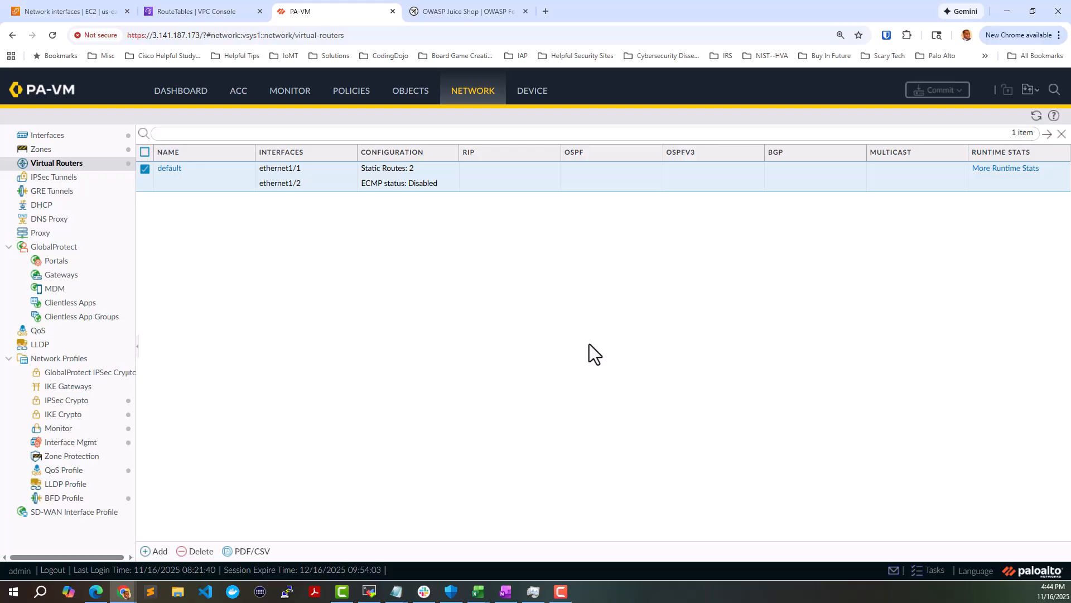
# Review the firewall's address objects and the members of its address groups
pyautogui.click(416, 101)
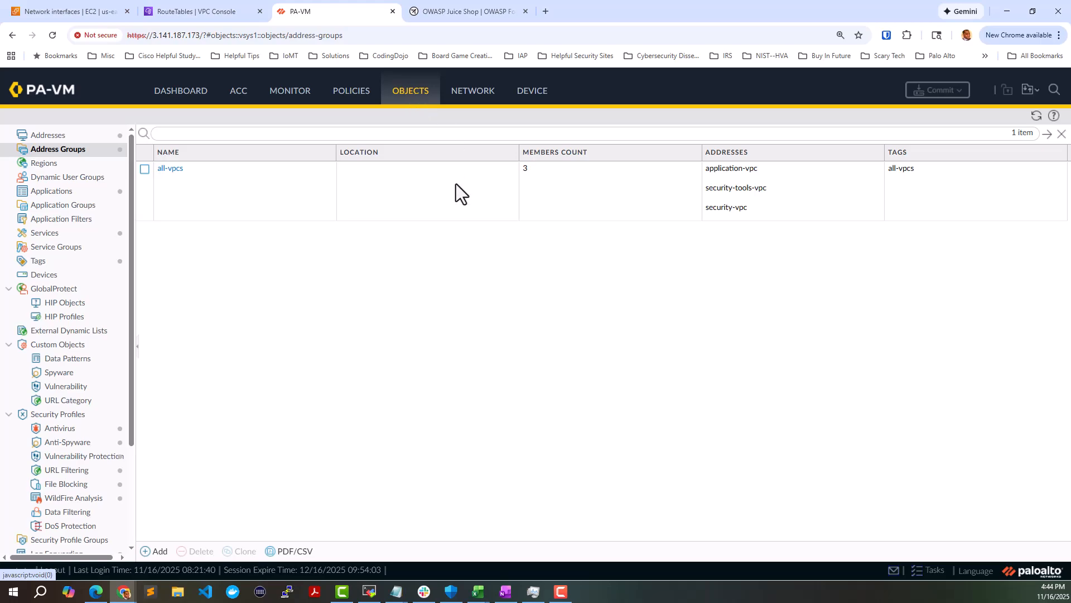
pyautogui.click(49, 136)
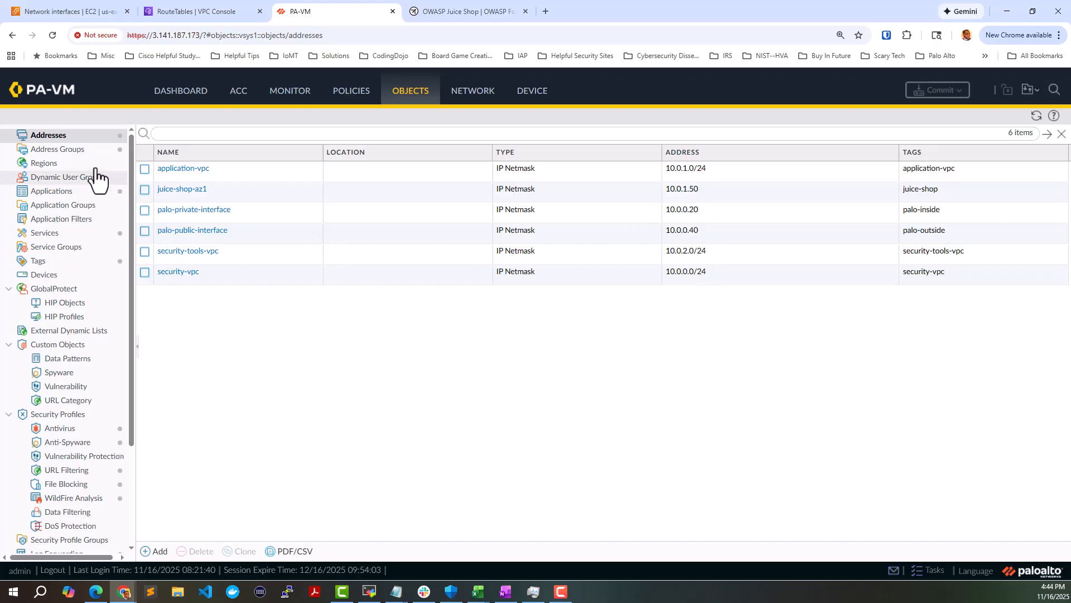
pyautogui.click(76, 154)
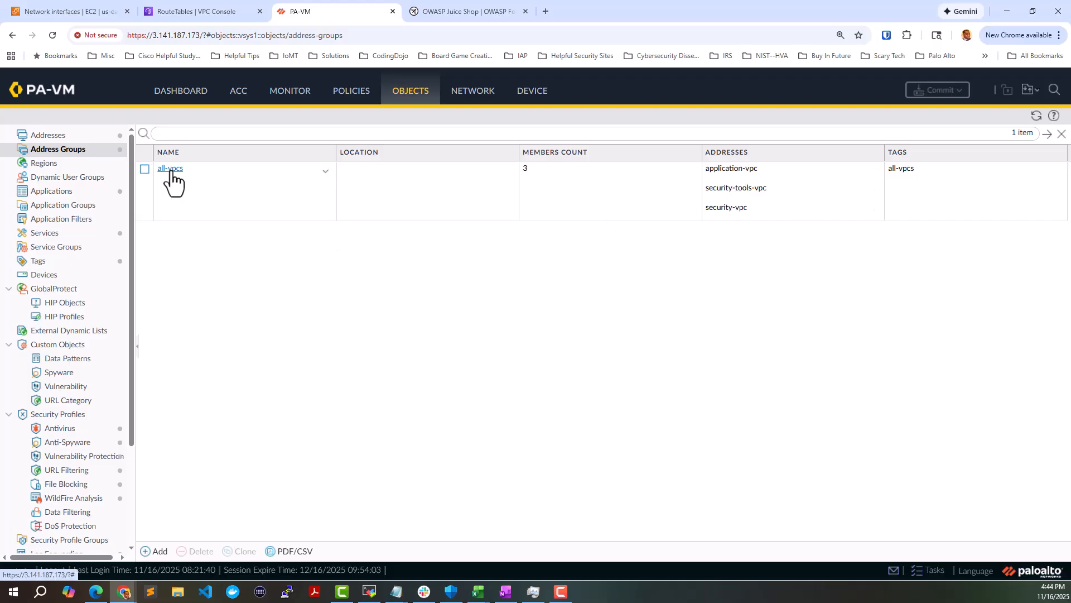
# Review the service objects and inspect the definition of the ssh 2222 service without changing it
pyautogui.click(45, 233)
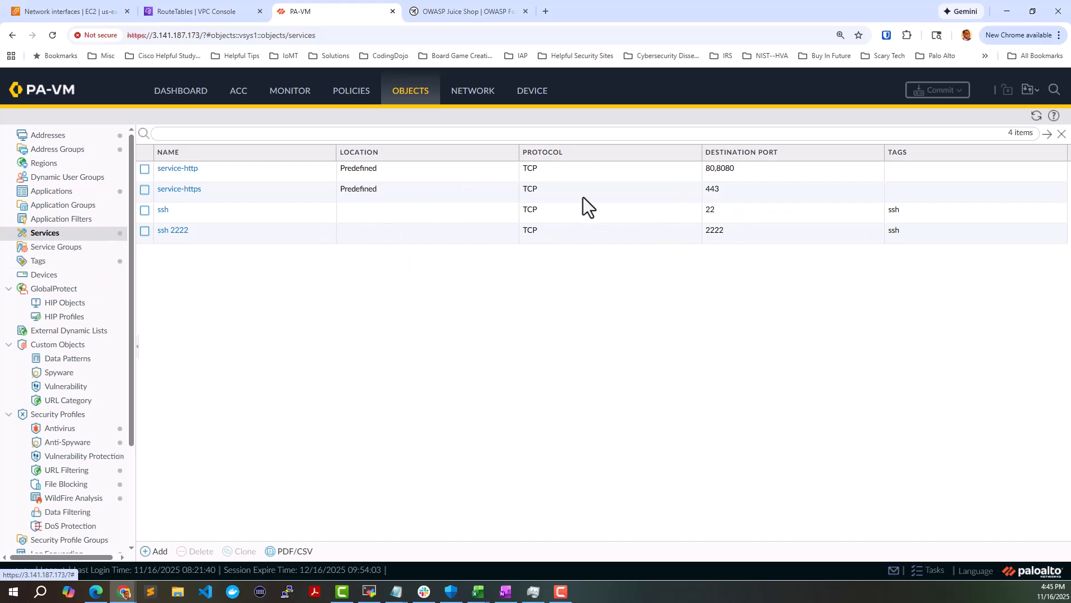
pyautogui.click(180, 232)
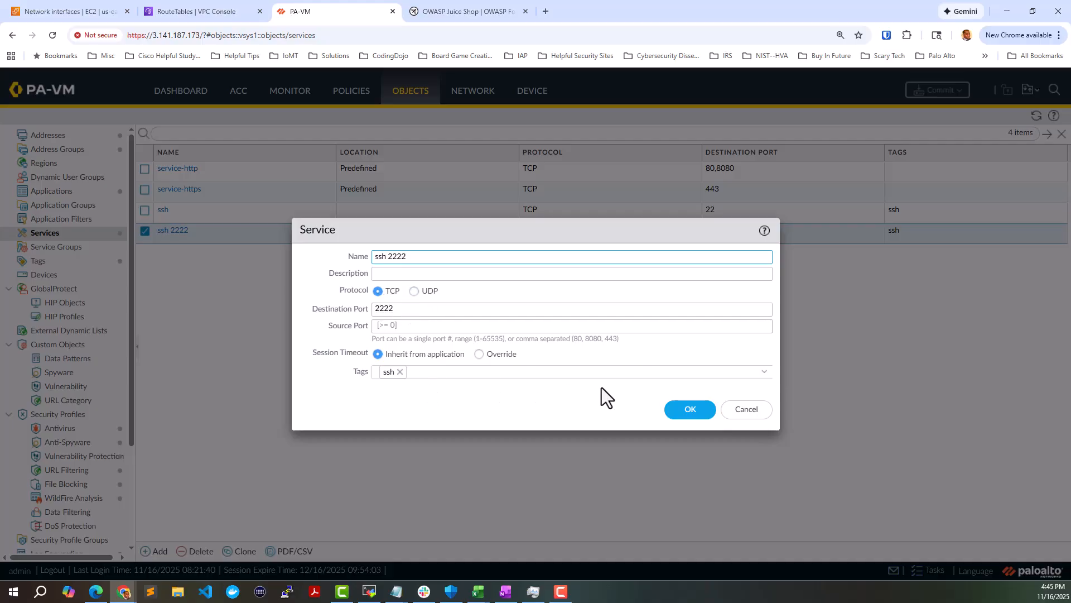
pyautogui.click(742, 417)
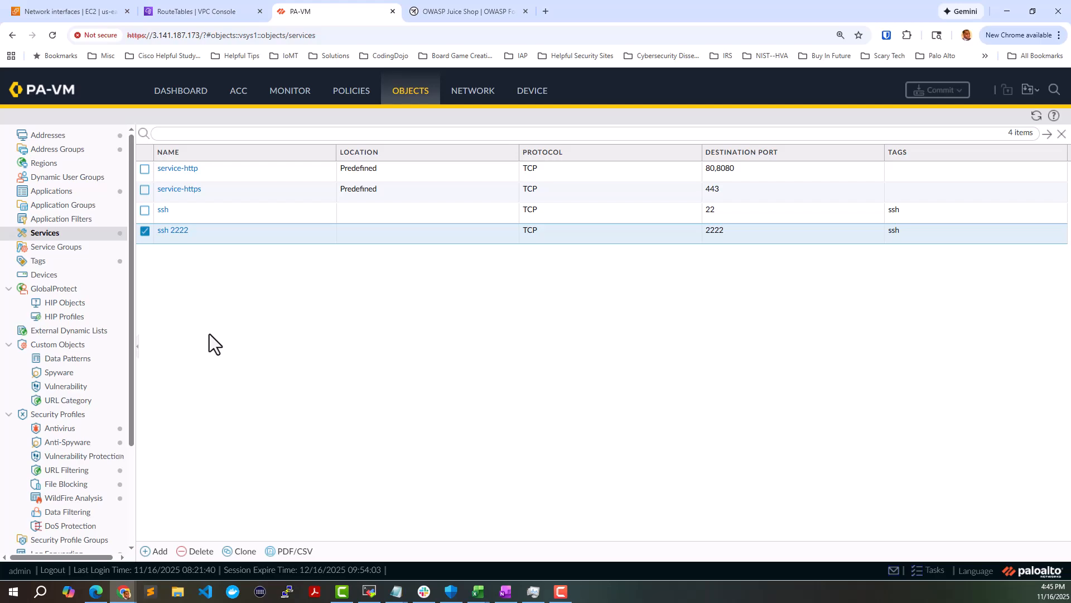
# Review the NAT policy rules and inspect the destination address of the inbound SSH juice-shop rule without changing it
pyautogui.click(359, 101)
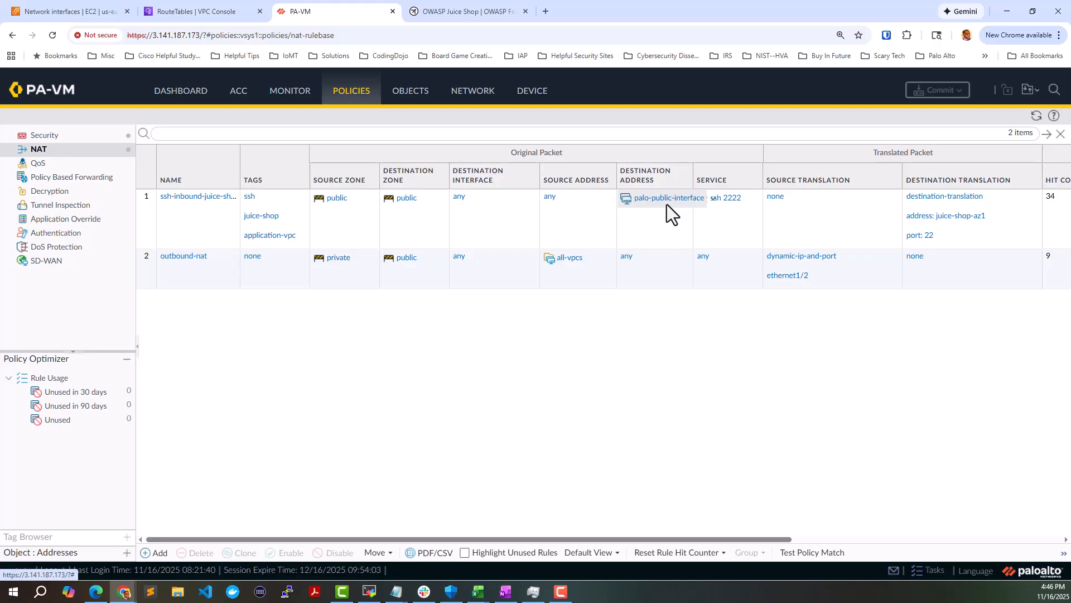
pyautogui.click(699, 200)
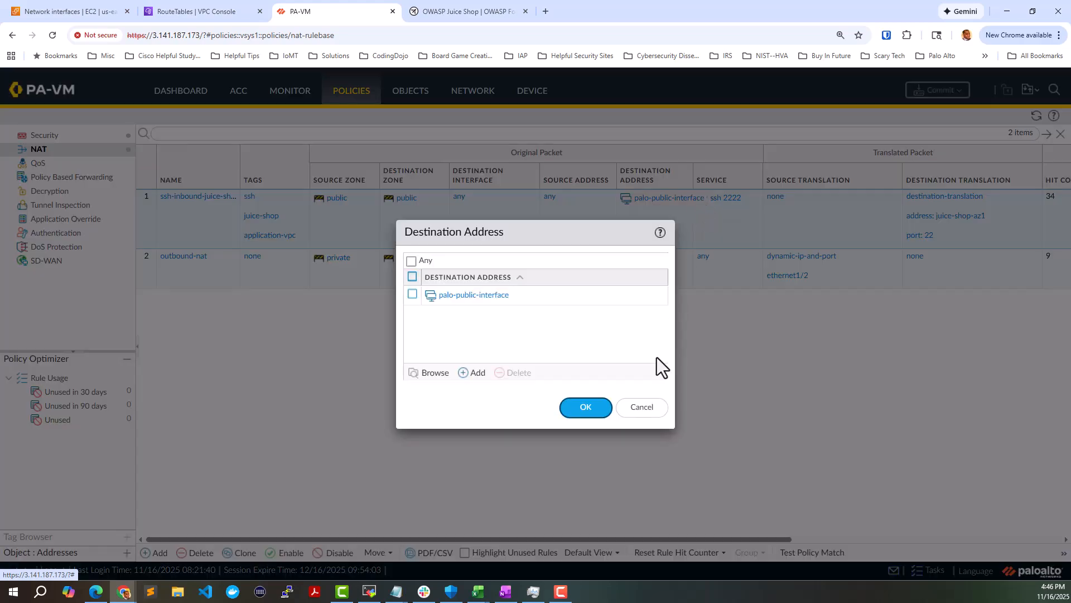
pyautogui.click(641, 407)
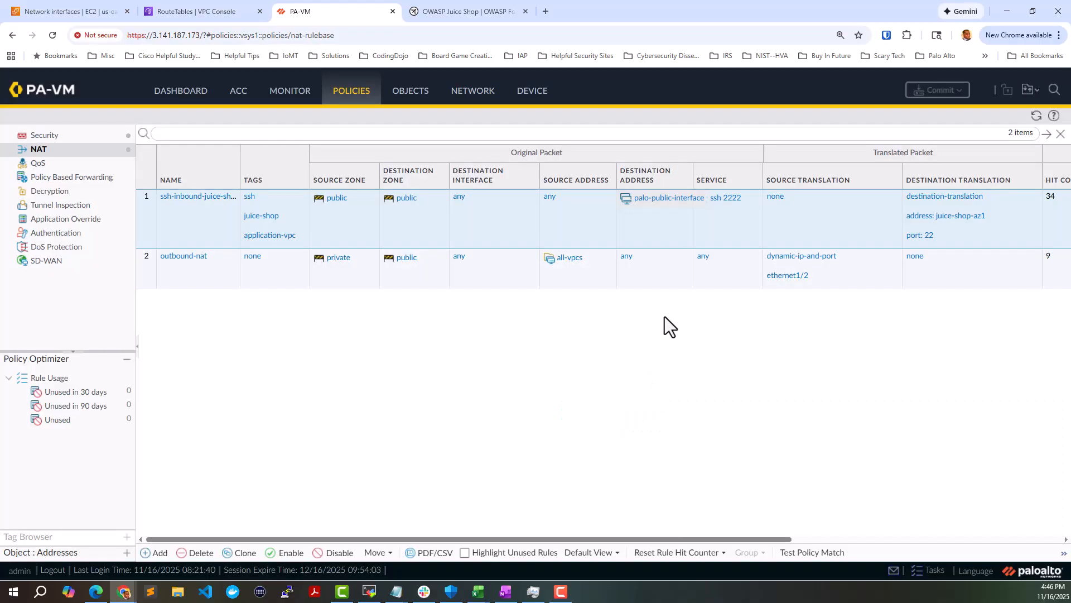
# Inspect the destination and translated address objects of the inbound SSH juice-shop NAT rule, and review the security policy rules
pyautogui.rightClick(704, 199)
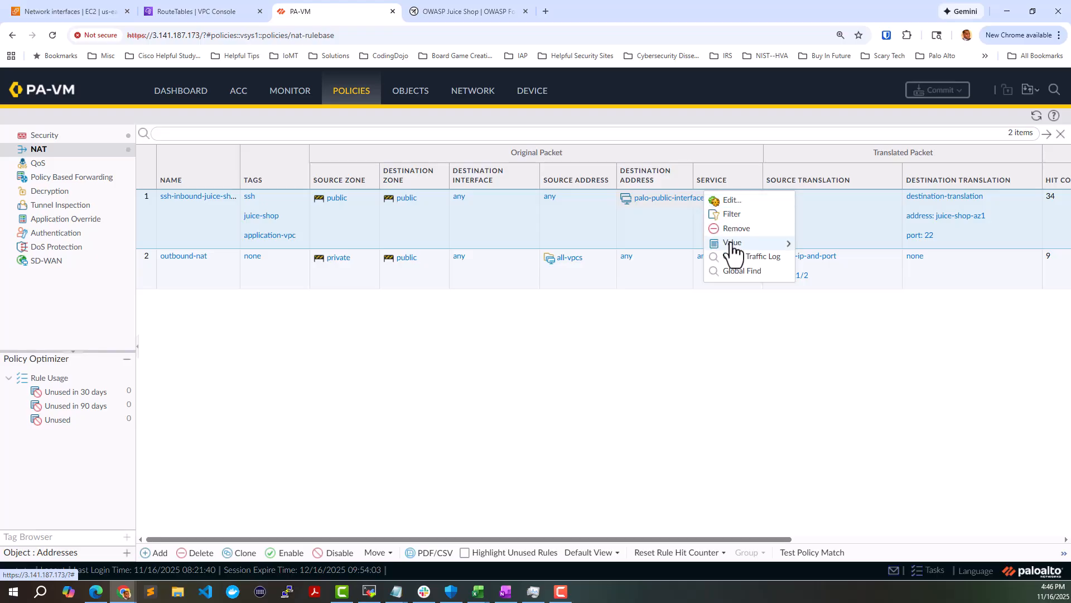
pyautogui.moveTo(728, 243)
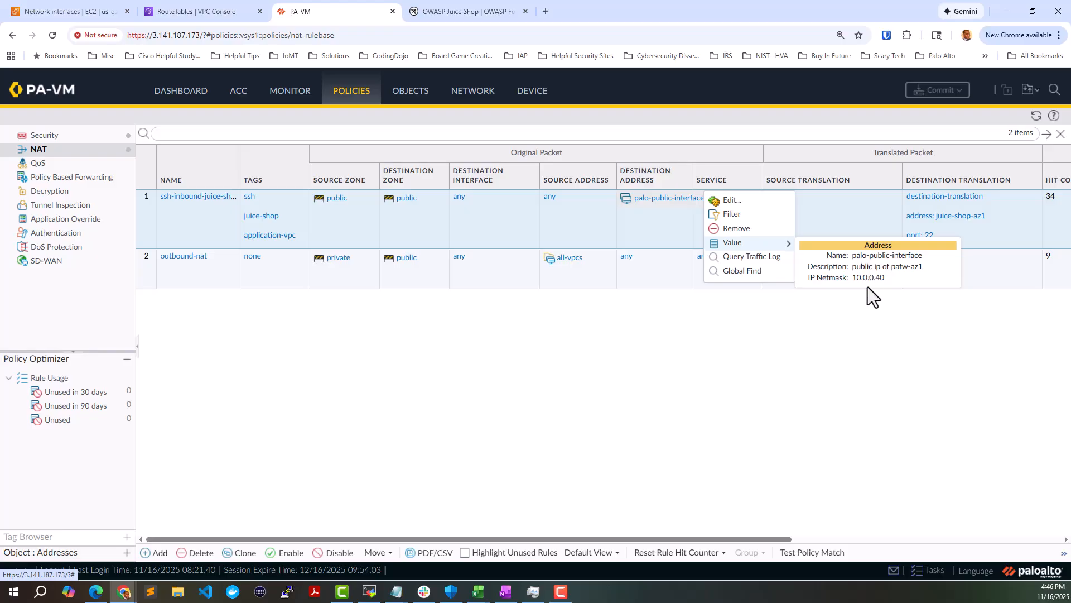
pyautogui.click(825, 387)
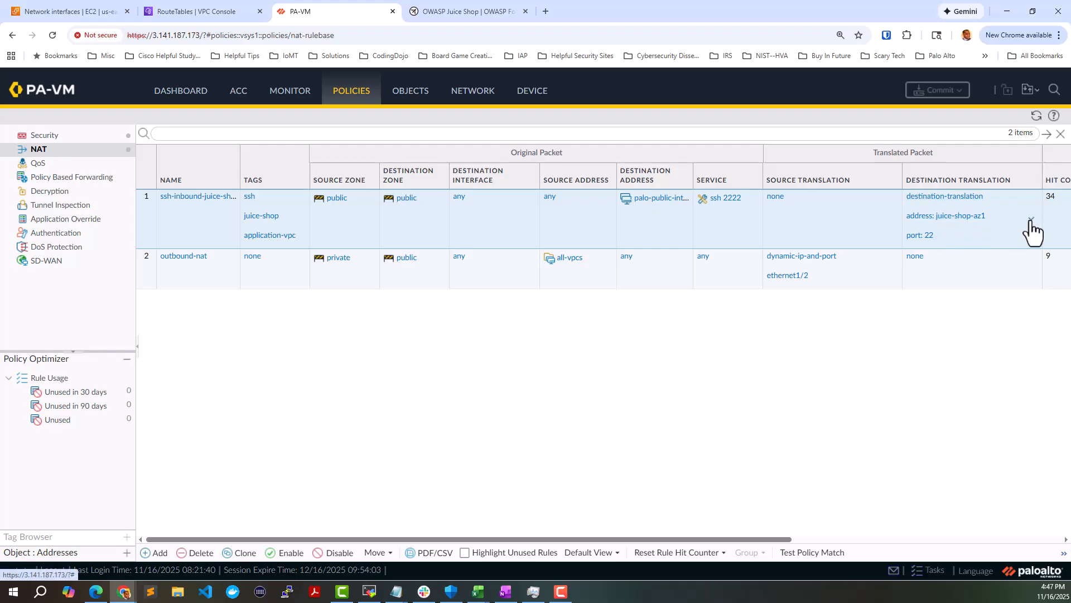
pyautogui.click(1031, 221)
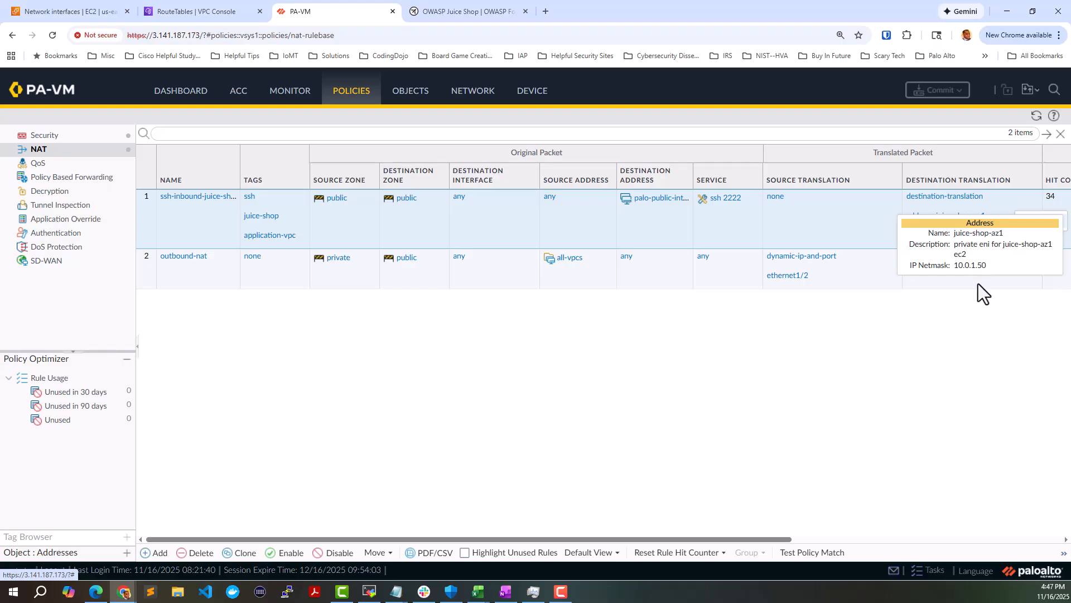
pyautogui.click(966, 354)
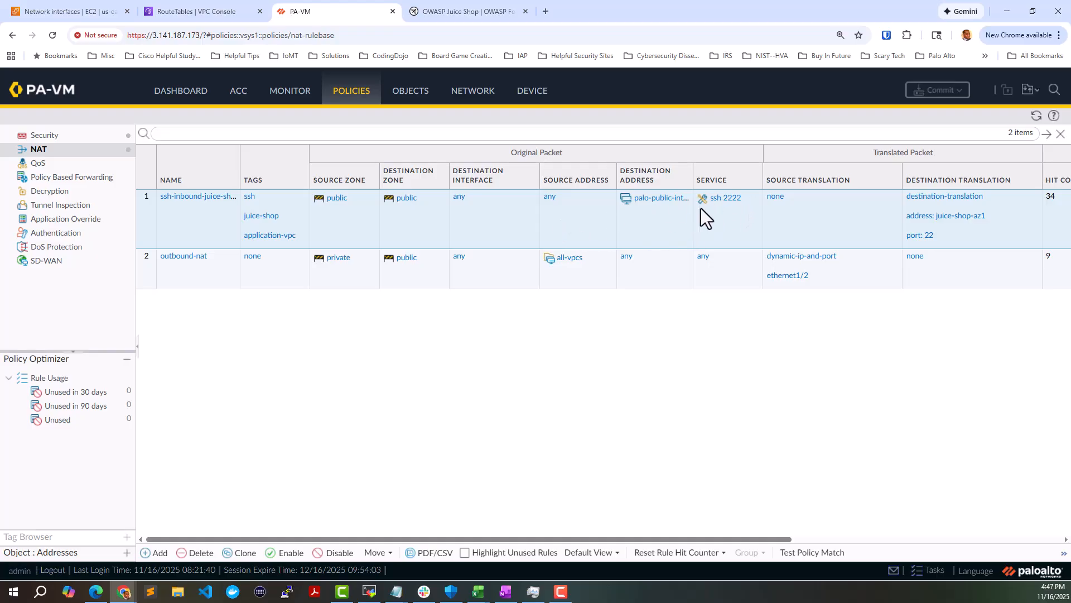
pyautogui.click(48, 139)
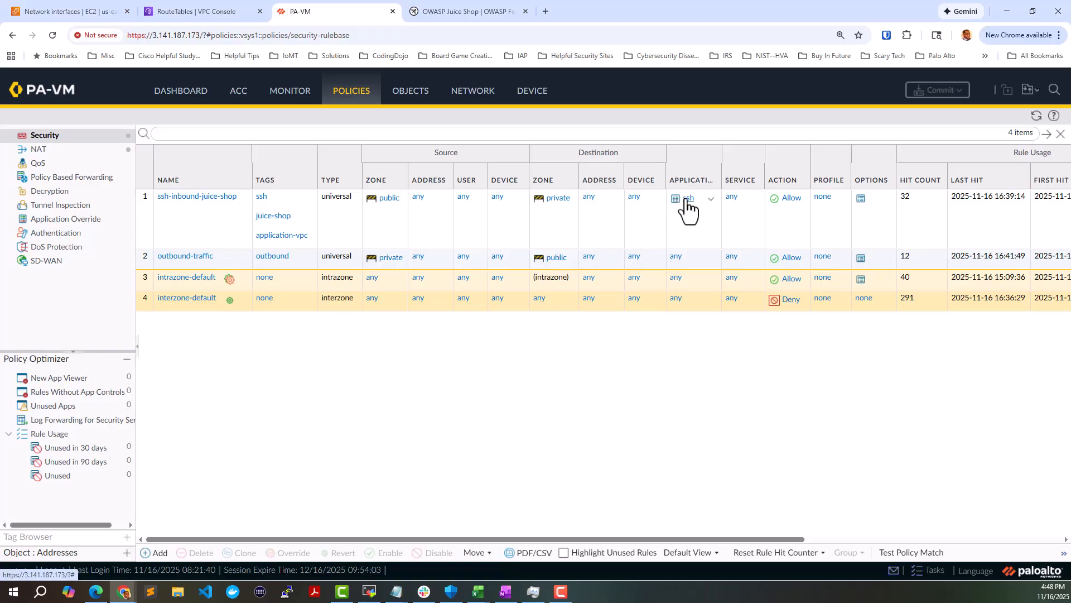
# Switch to the EC2 console and review the inbound security group rules of the Juice-Shop-AZ1 instance
pyautogui.click(86, 9)
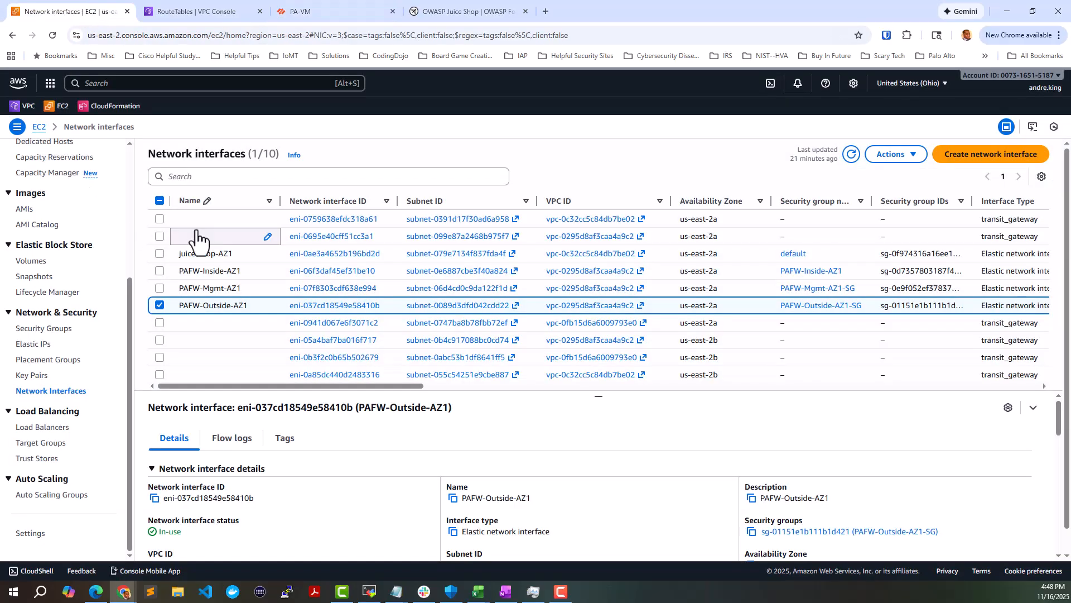
pyautogui.scroll(4, 61, 220)
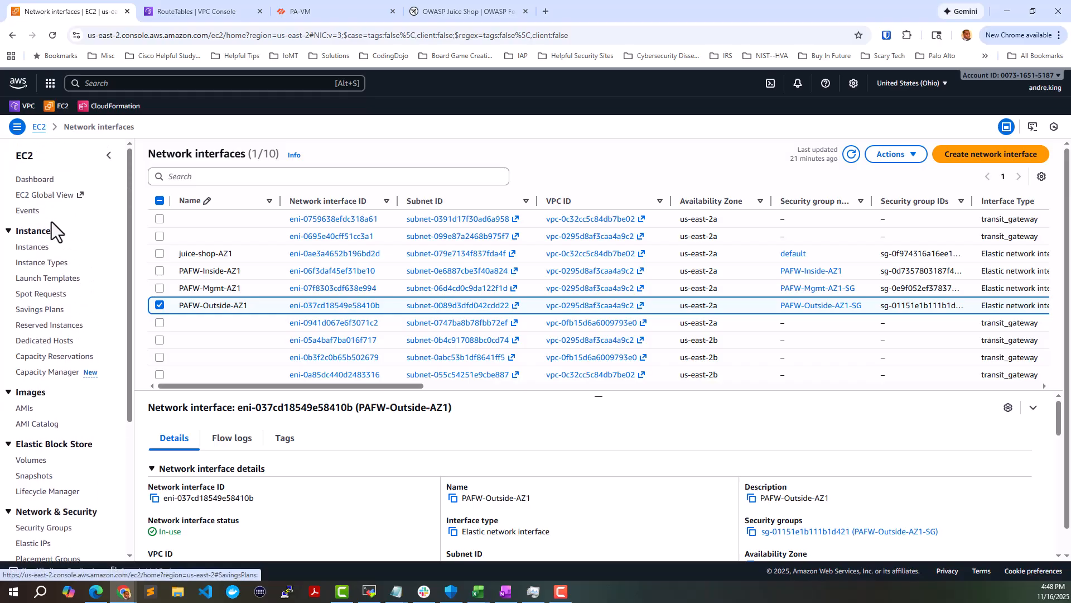
pyautogui.click(35, 245)
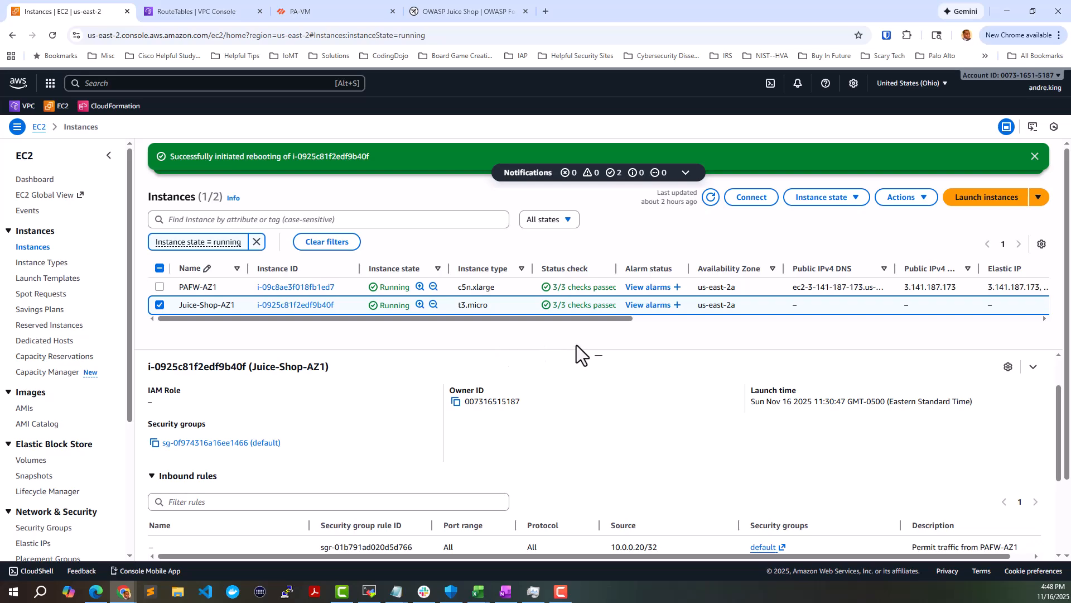
pyautogui.scroll(-2, 544, 335)
pyautogui.scroll(-3, 630, 475)
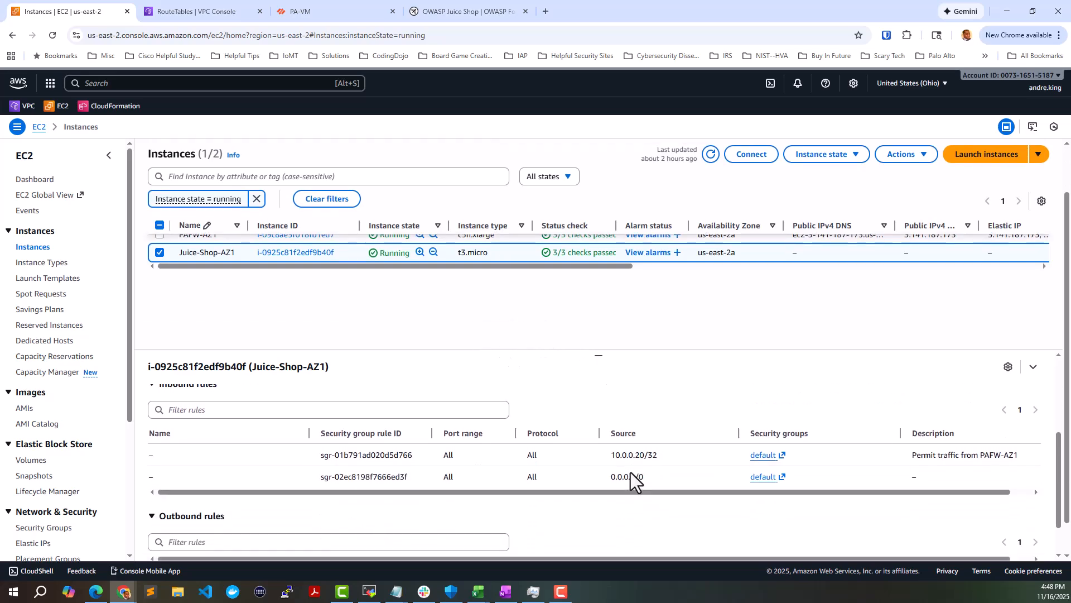
pyautogui.scroll(1, 620, 448)
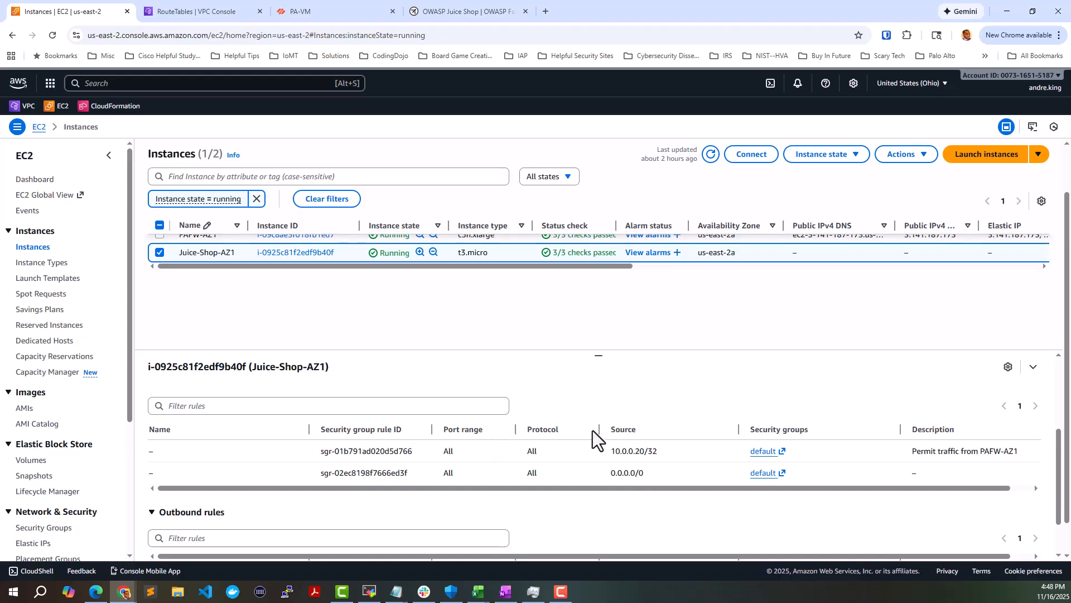
pyautogui.scroll(3, 593, 430)
pyautogui.scroll(2, 654, 279)
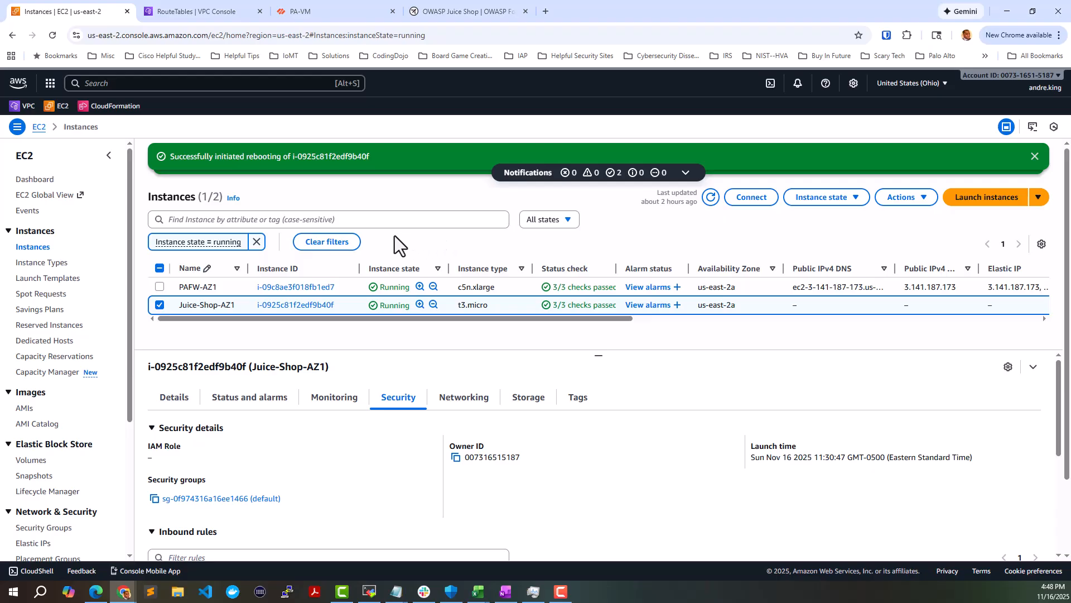
# Review the Elastic IP addresses and the settings for allocating a new one, without allocating it
pyautogui.scroll(-4, 40, 332)
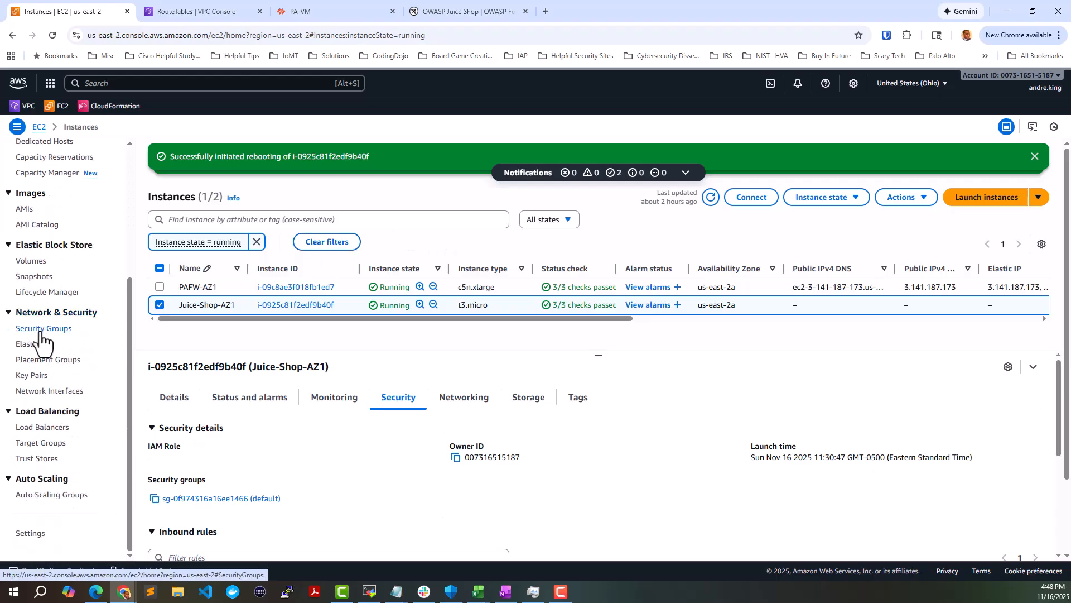
pyautogui.scroll(3, 40, 332)
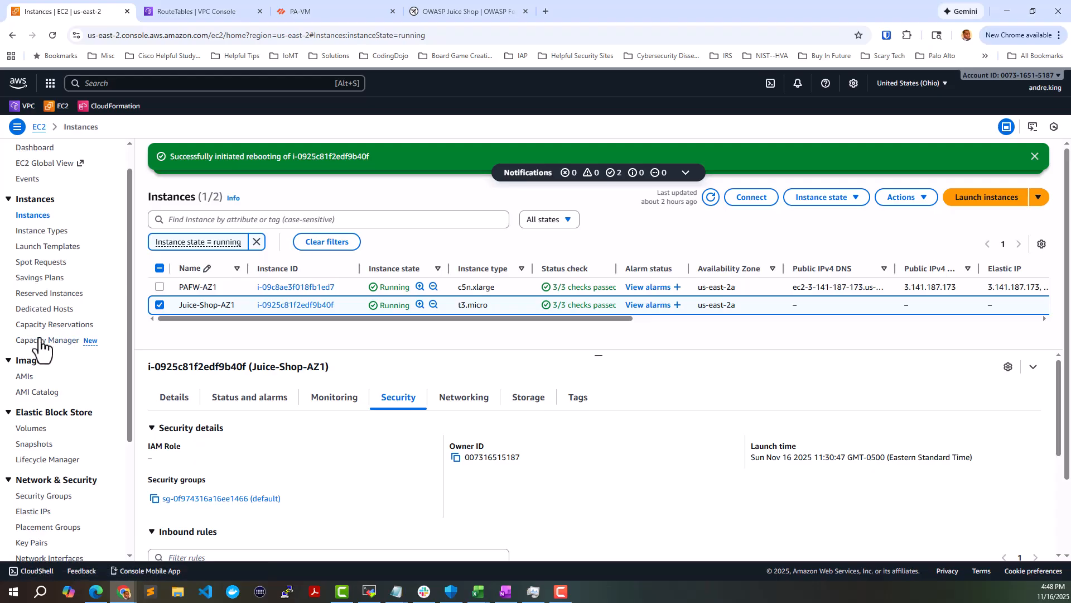
pyautogui.scroll(-2, 42, 347)
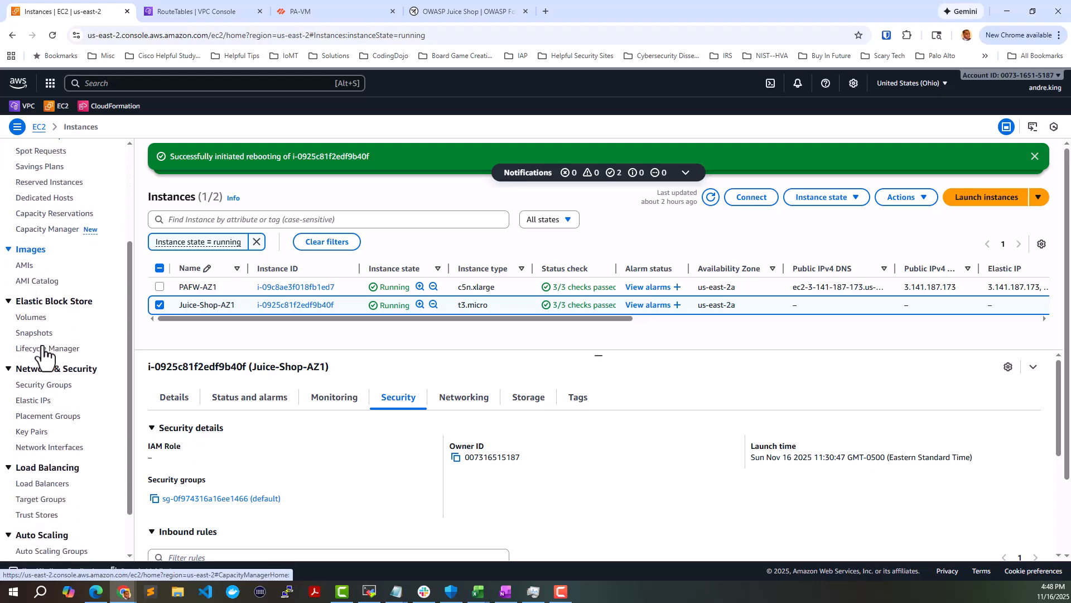
pyautogui.click(45, 401)
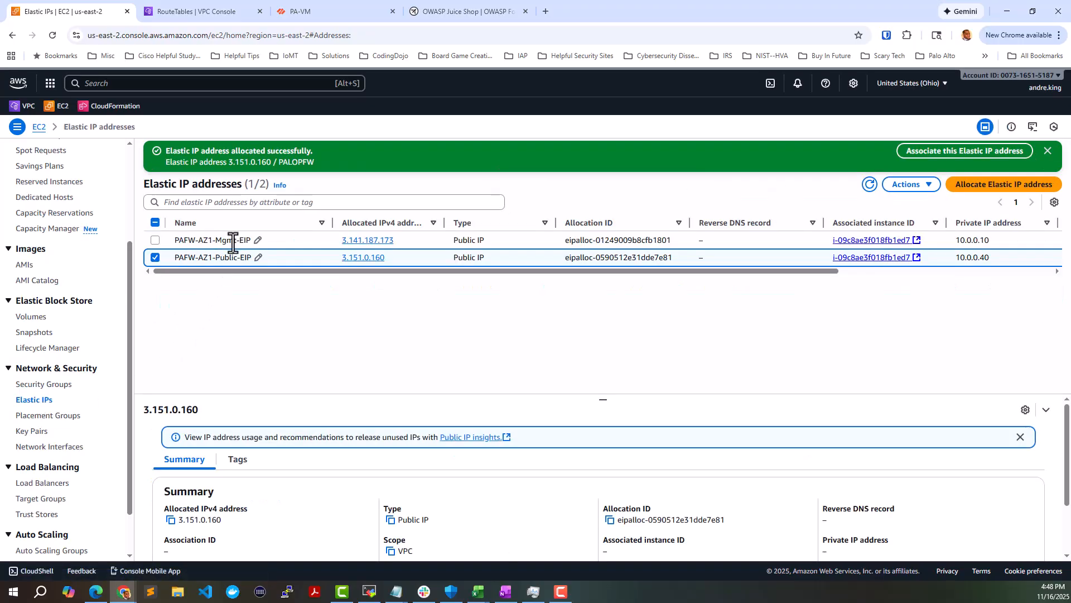
pyautogui.click(991, 187)
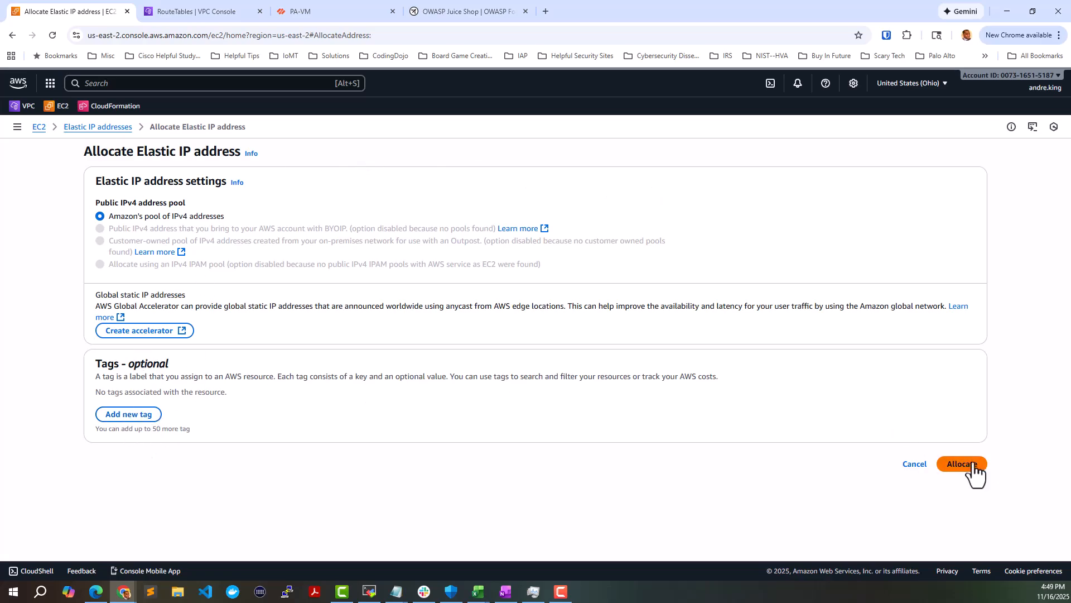
pyautogui.click(919, 464)
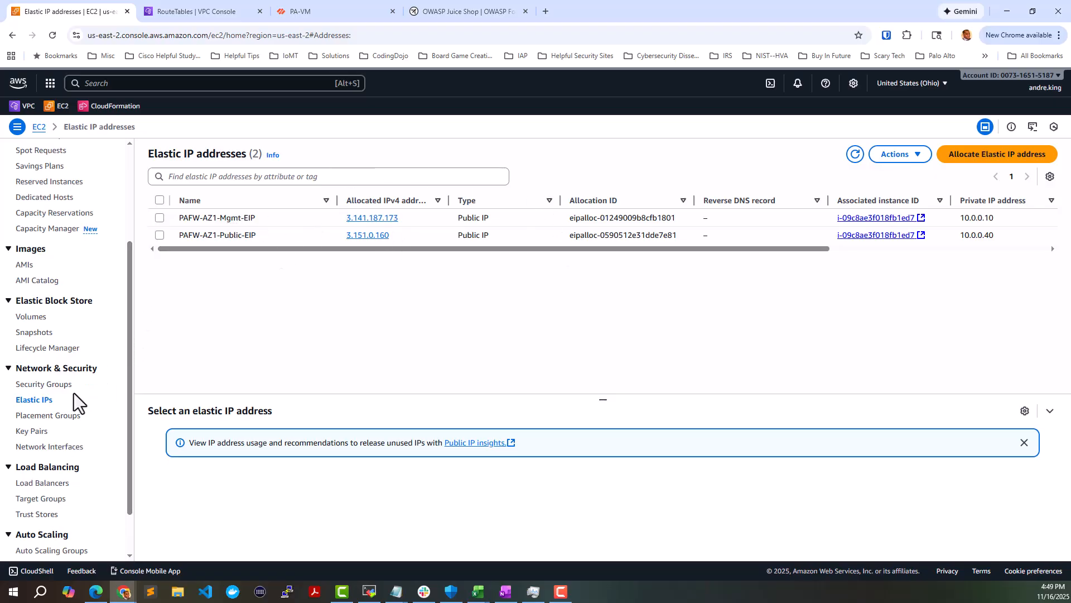
# Inspect the Elastic IP association form for the PAFW-Outside-AZ1 network interface and leave it without associating an address
pyautogui.scroll(-1, 67, 398)
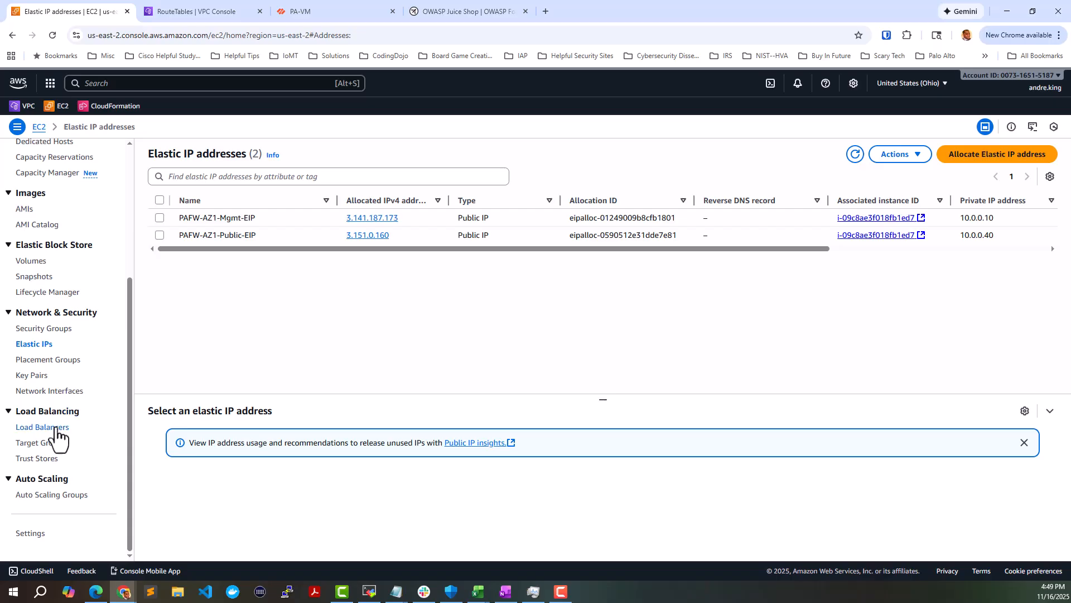
pyautogui.click(56, 391)
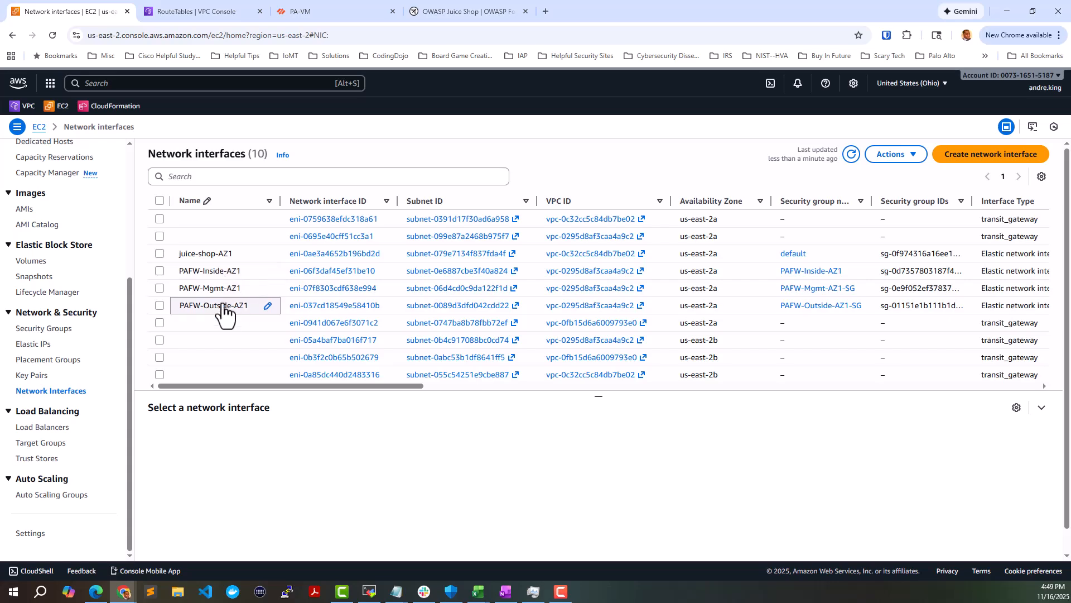
pyautogui.click(395, 306)
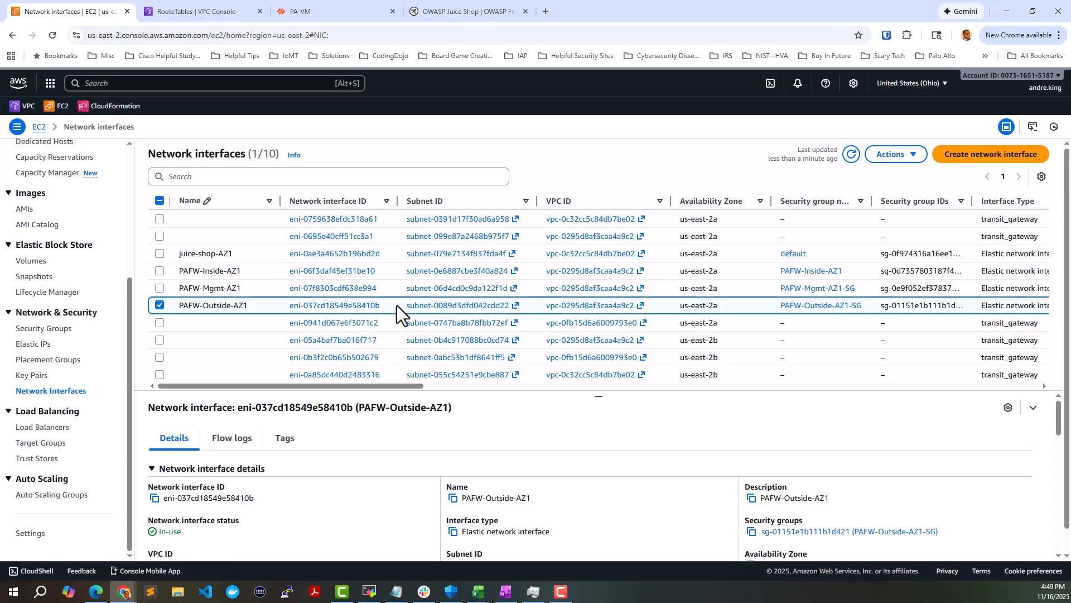
pyautogui.click(899, 154)
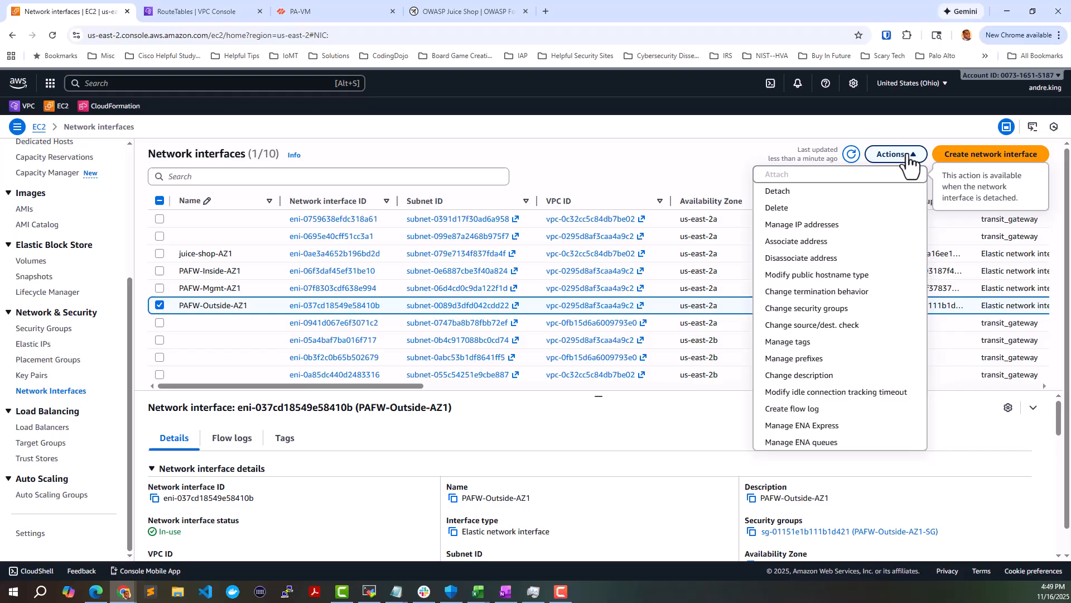
pyautogui.click(838, 242)
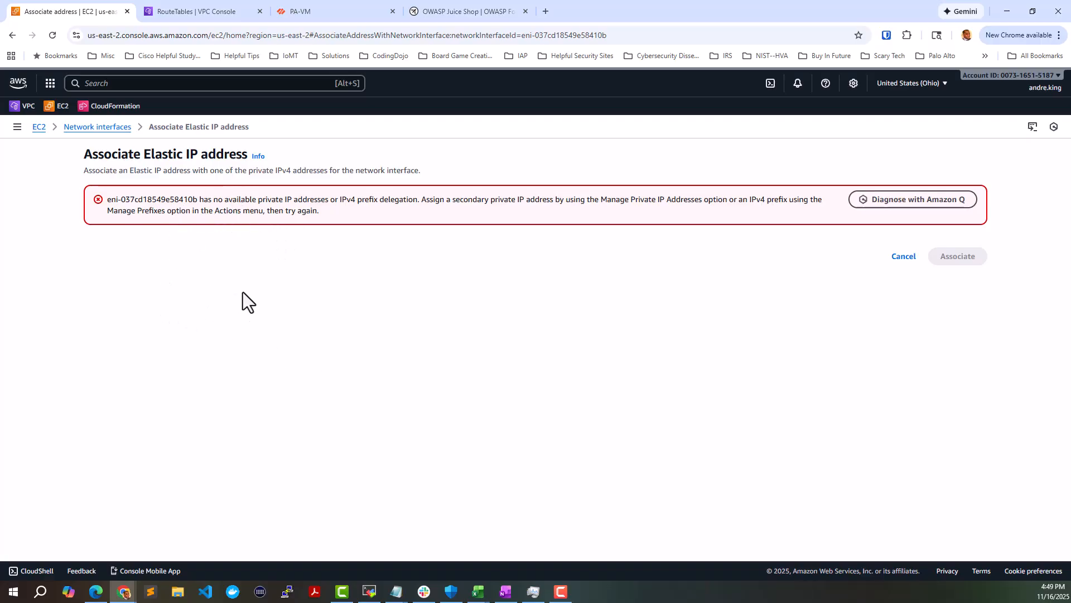
pyautogui.click(901, 258)
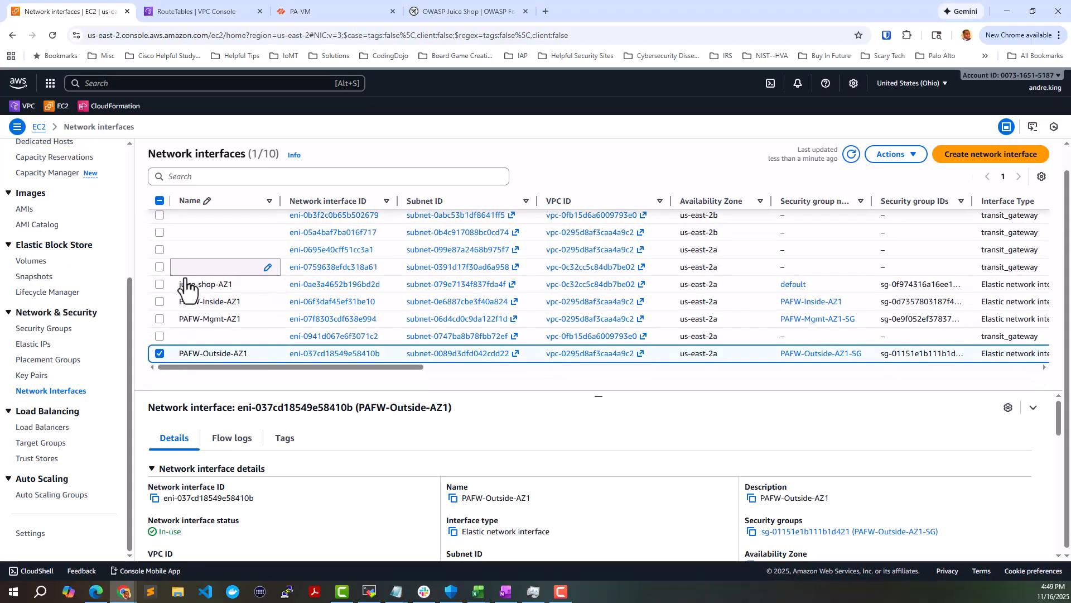
# Examine the routes of the Security-Border-RT, Security-Inside-AZ2-RT and Security-Outside-AZ1-RT route tables in the VPC console
pyautogui.click(223, 15)
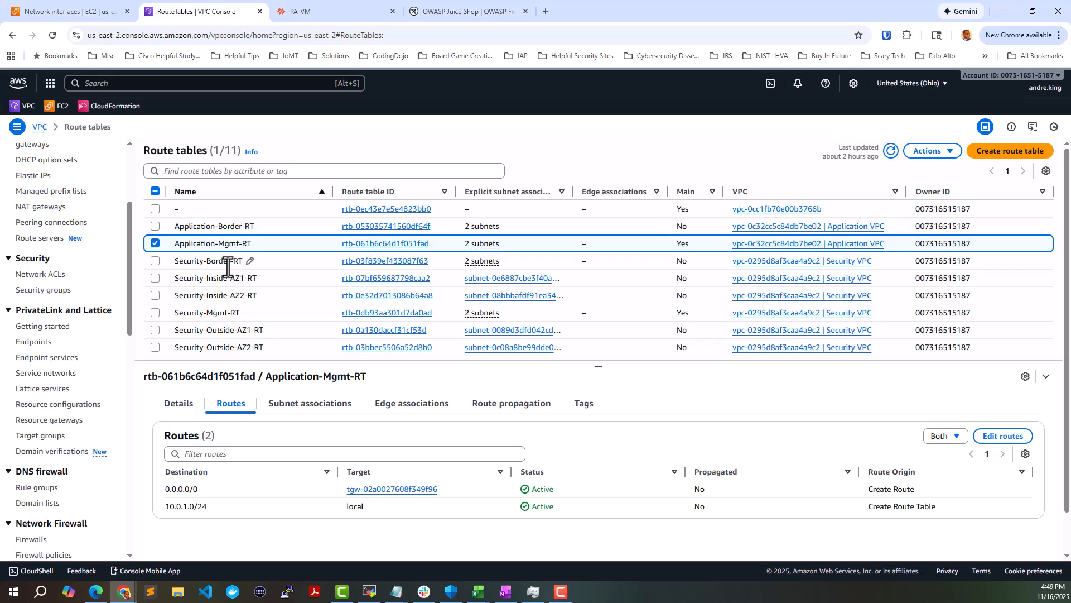
pyautogui.click(296, 261)
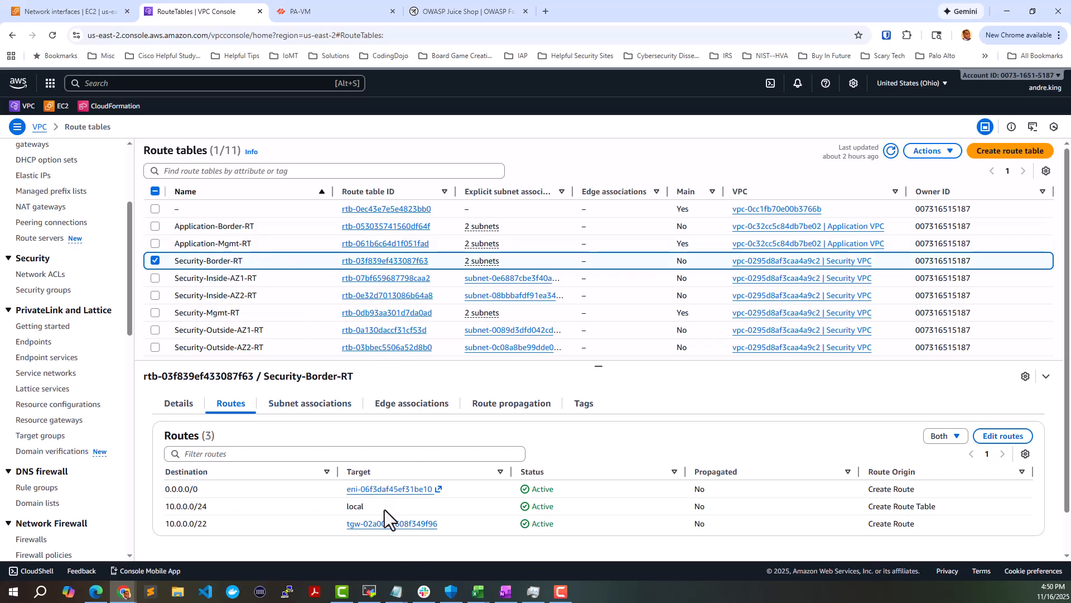
pyautogui.click(297, 294)
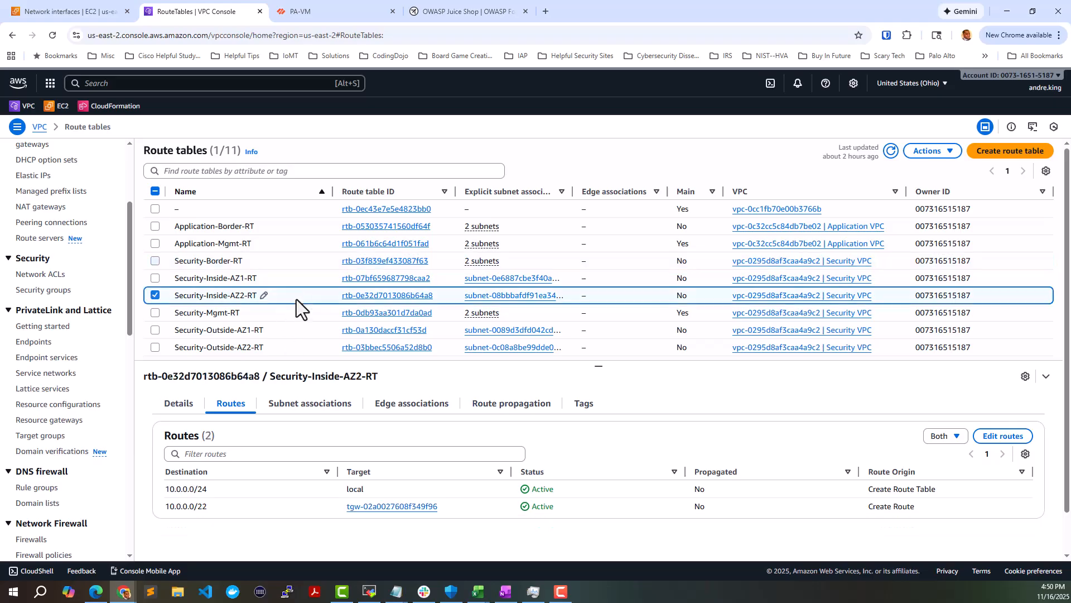
pyautogui.click(293, 327)
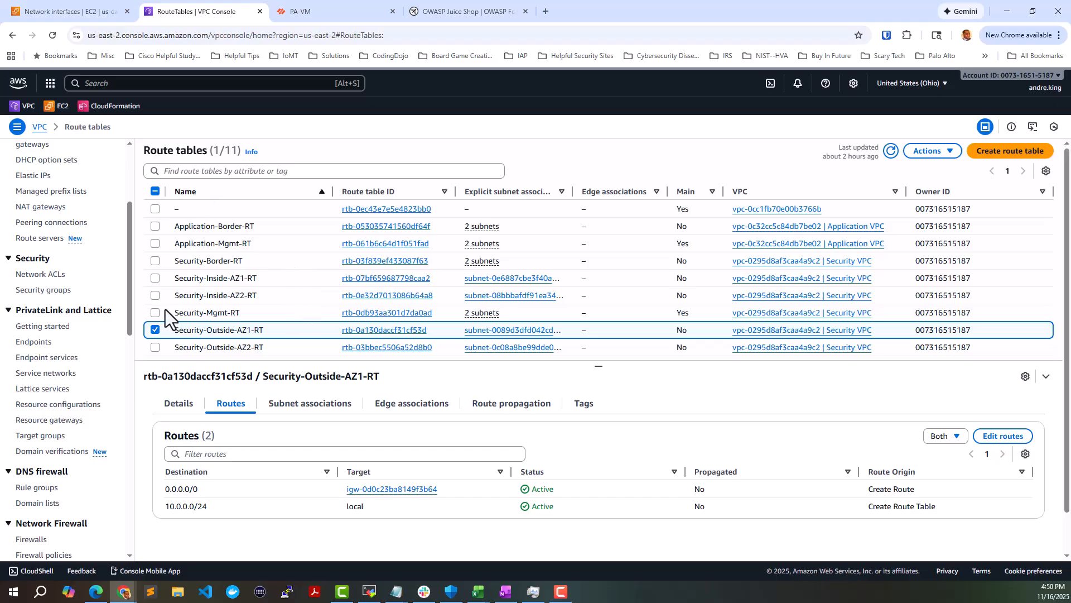
pyautogui.scroll(-4, 105, 321)
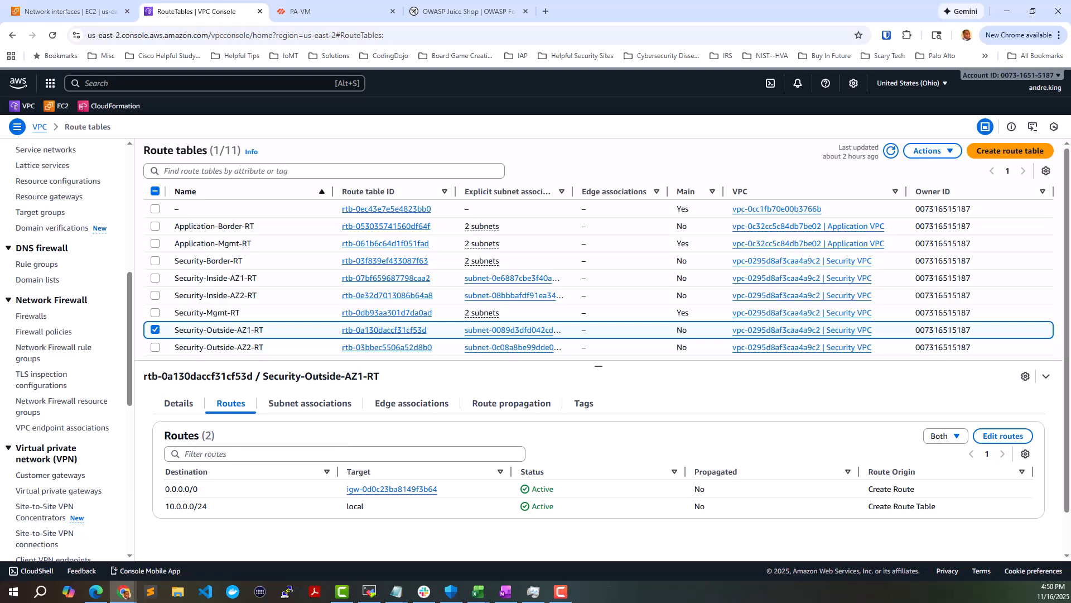
# Switch to the MobaXterm SSH session on the juice shop server and update its packages with "sudo yum update -y"
pyautogui.hotkey('alt', 'Tab')
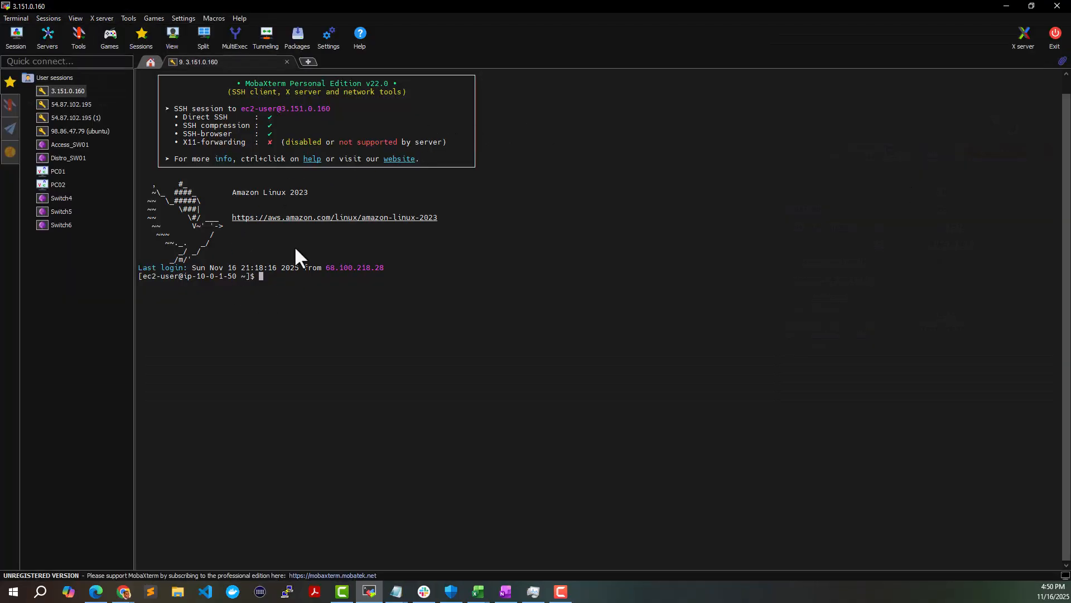
pyautogui.rightClick(61, 91)
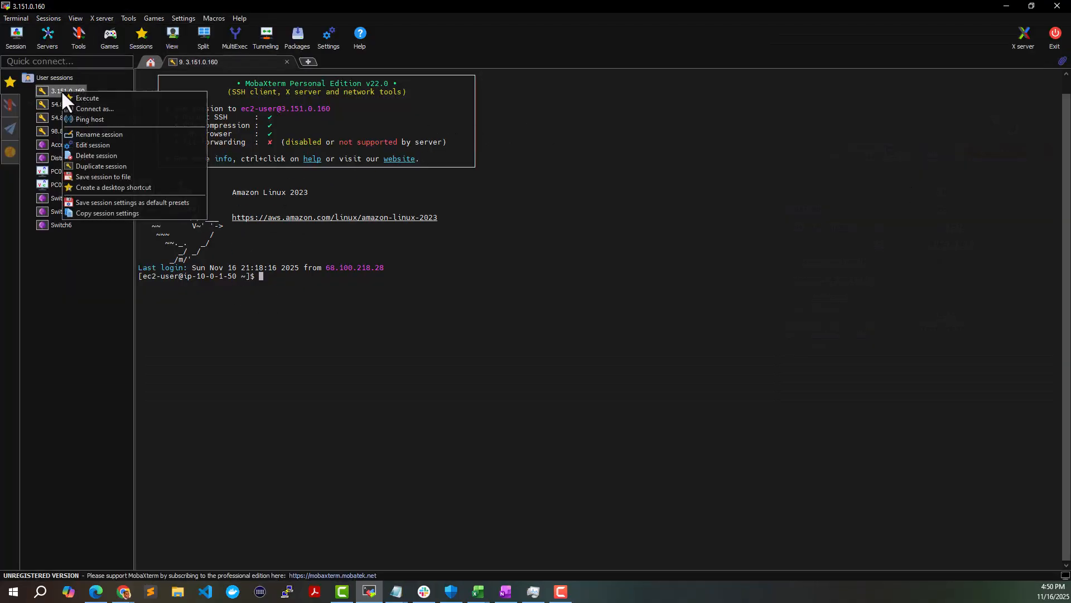
pyautogui.click(237, 362)
pyautogui.moveTo(72, 92)
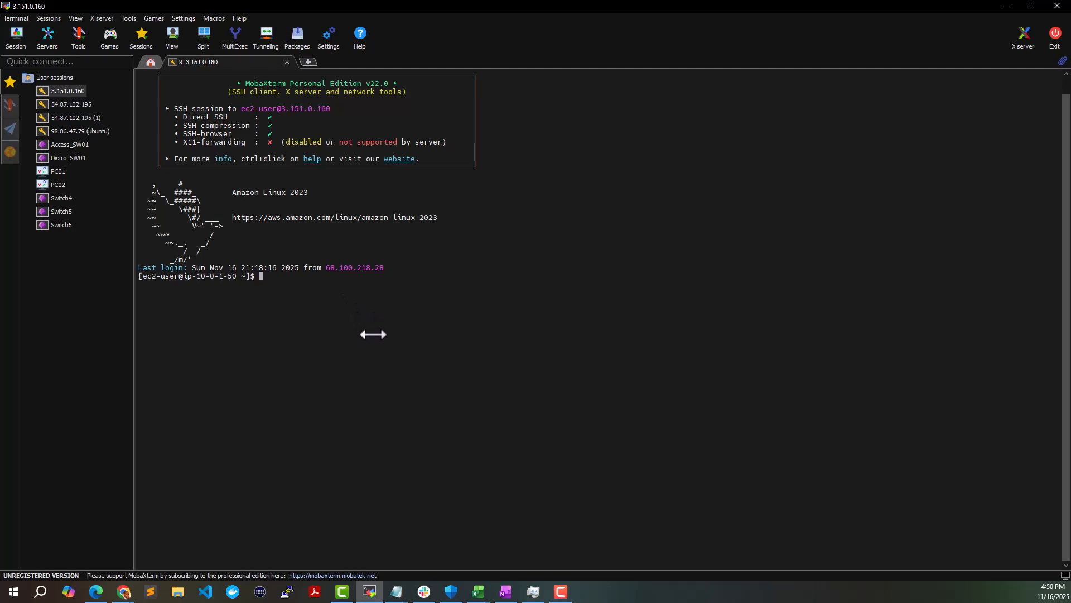
pyautogui.write('sudo yum update -y')
pyautogui.press('Return')
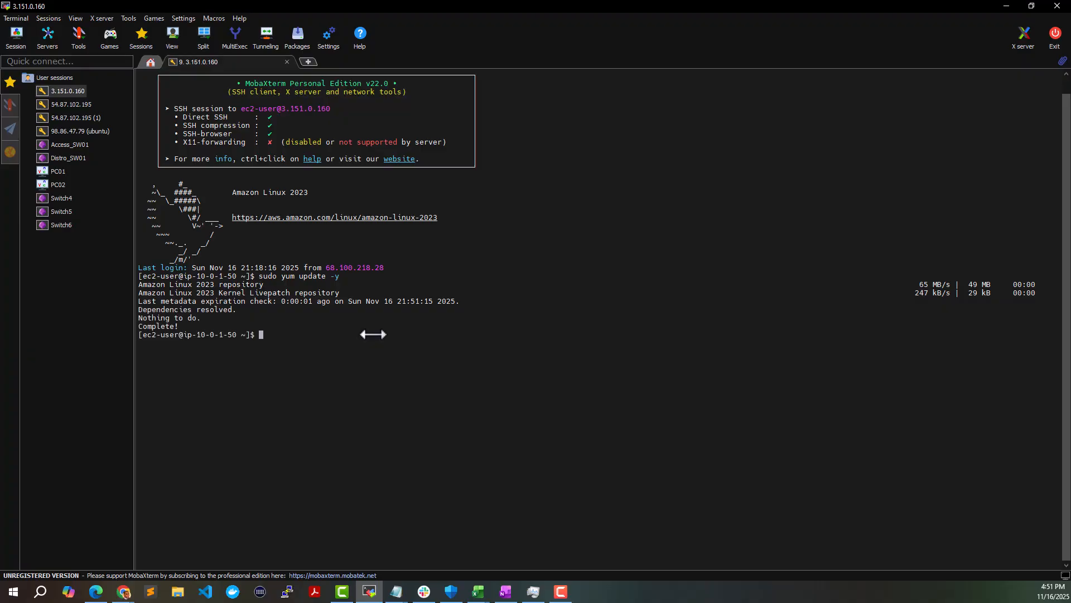
# Install Docker with "sudo yum install -y docker" and start its service with "sudo service docker start"
pyautogui.write('sudo yum install -y docker')
pyautogui.press('Return')
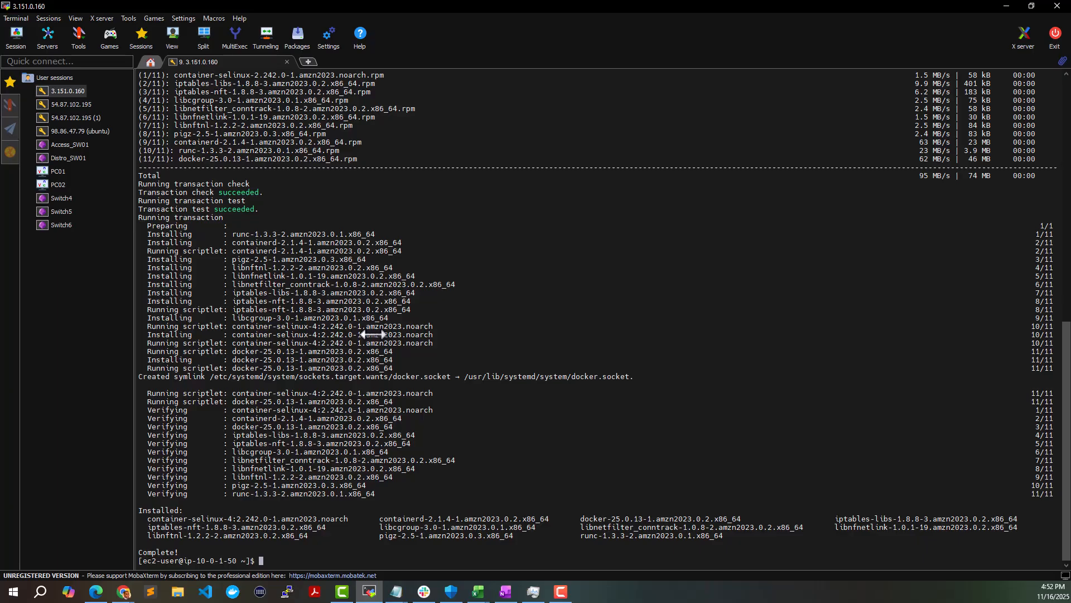
pyautogui.write('sudo service docker start')
pyautogui.press('Return')
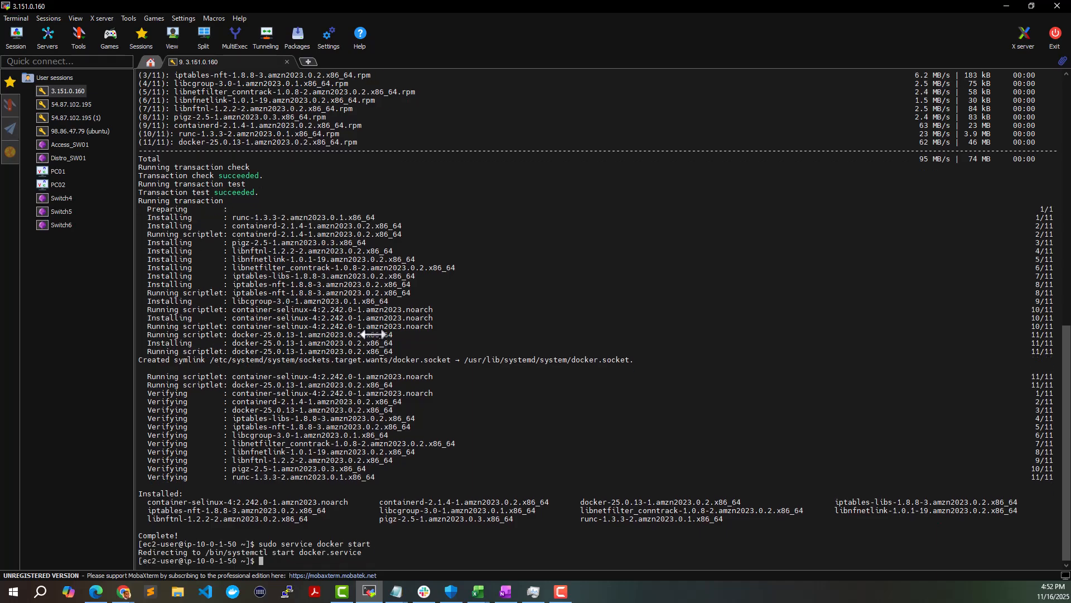
# Add ec2-user to the docker group with "sudo usermod -a -G docker ec2-user"
pyautogui.write('suo')
pyautogui.write('o usermod -a ')
pyautogui.write('-G docker')
pyautogui.write(' ec')
pyautogui.write('2-user')
pyautogui.press('Return')
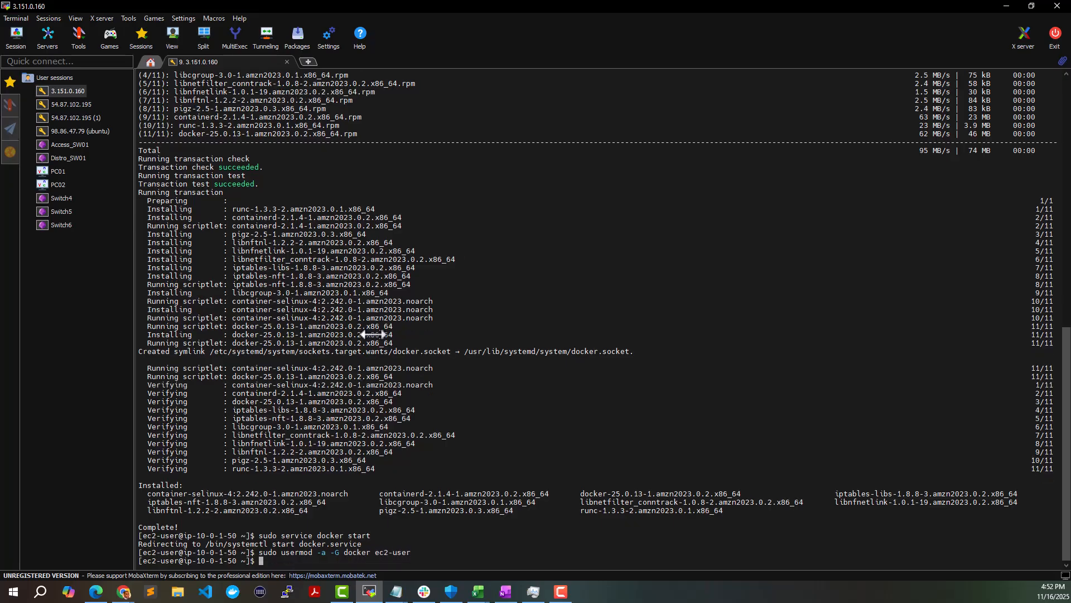
# Download the Juice Shop image with "docker pull bkimminich/juice-shop", rerunning the command with sudo
pyautogui.write('docker pull bkimminich/juice-shop')
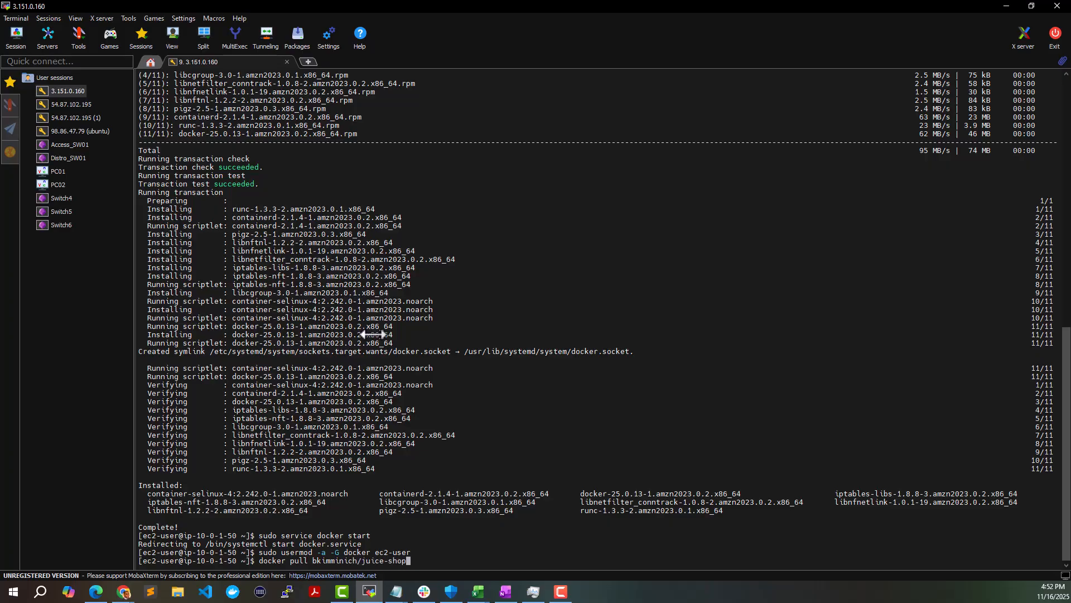
pyautogui.press('Return')
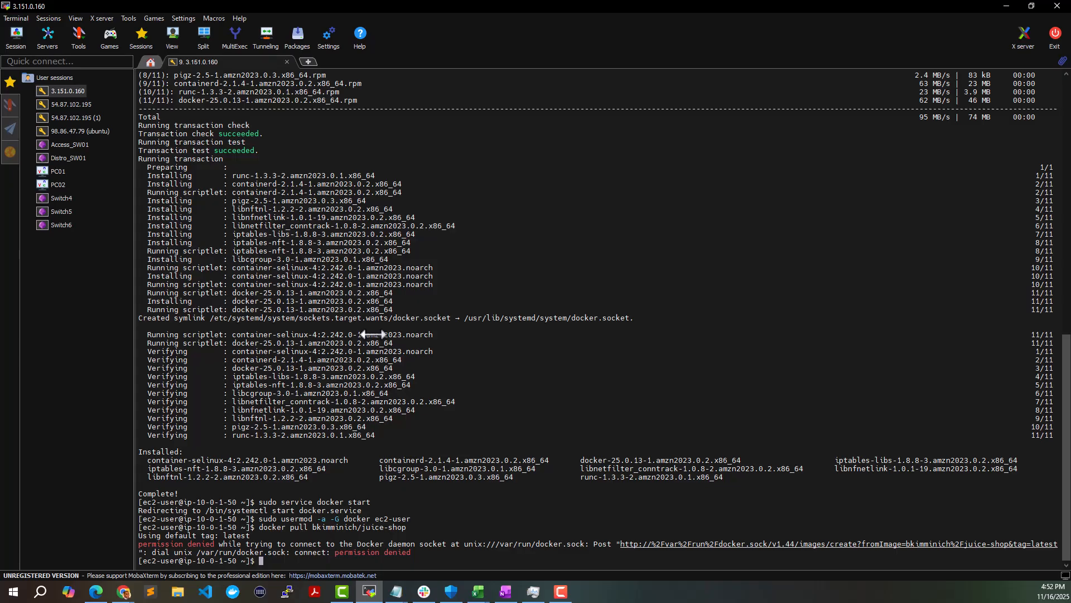
pyautogui.press('Up')
pyautogui.press('Home')
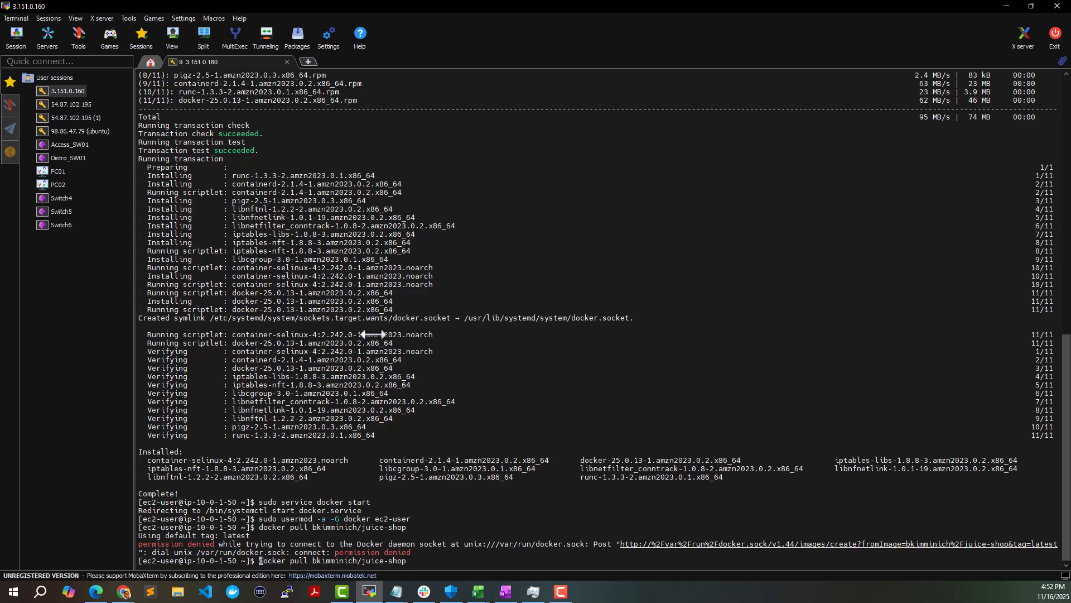
pyautogui.write('sudo')
pyautogui.press('Return')
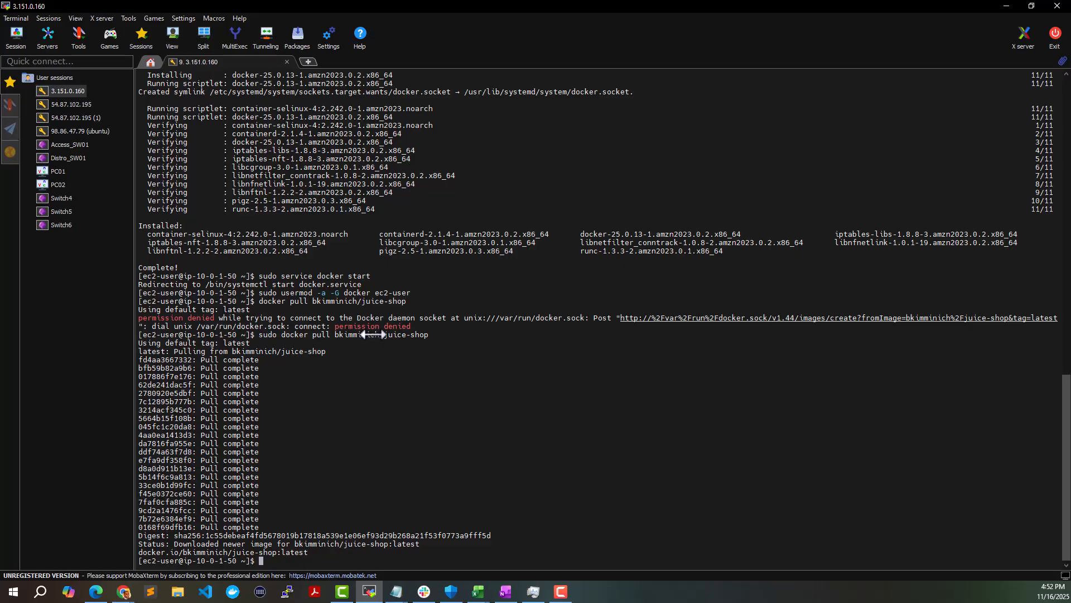
# Start a detached container with sudo docker run, mapping port 8888 to 3000 and naming it juice-shop, from the bkimminich/juice-shop image
pyautogui.write('sudo run - d -p 8888:3000 --name')
pyautogui.write('juice')
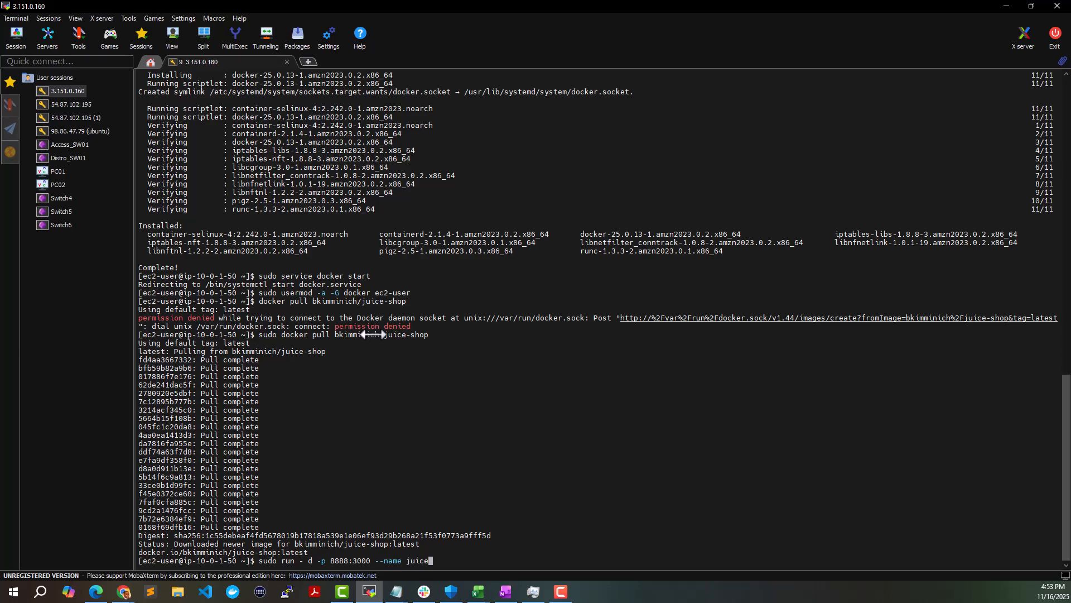
pyautogui.write('-')
pyautogui.press('Return')
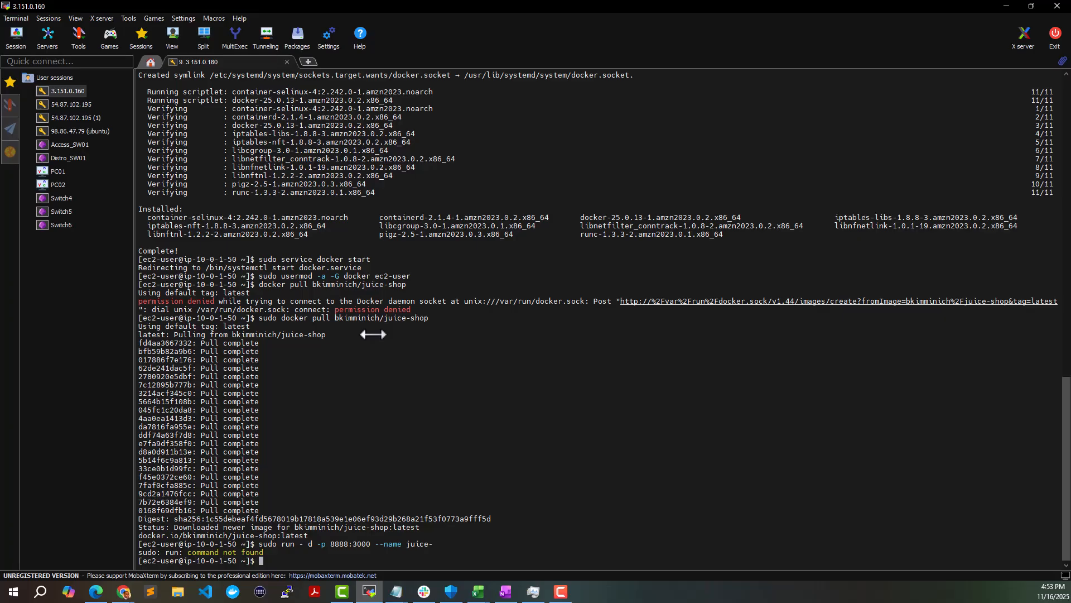
pyautogui.press('Up')
pyautogui.press('Home')
pyautogui.press('Right')
pyautogui.press('Right')
pyautogui.press('Right')
pyautogui.press('Right')
pyautogui.press('Right')
pyautogui.press('BackSpace')
pyautogui.press('BackSpace')
pyautogui.press('BackSpace')
pyautogui.press('BackSpace')
pyautogui.press('BackSpace')
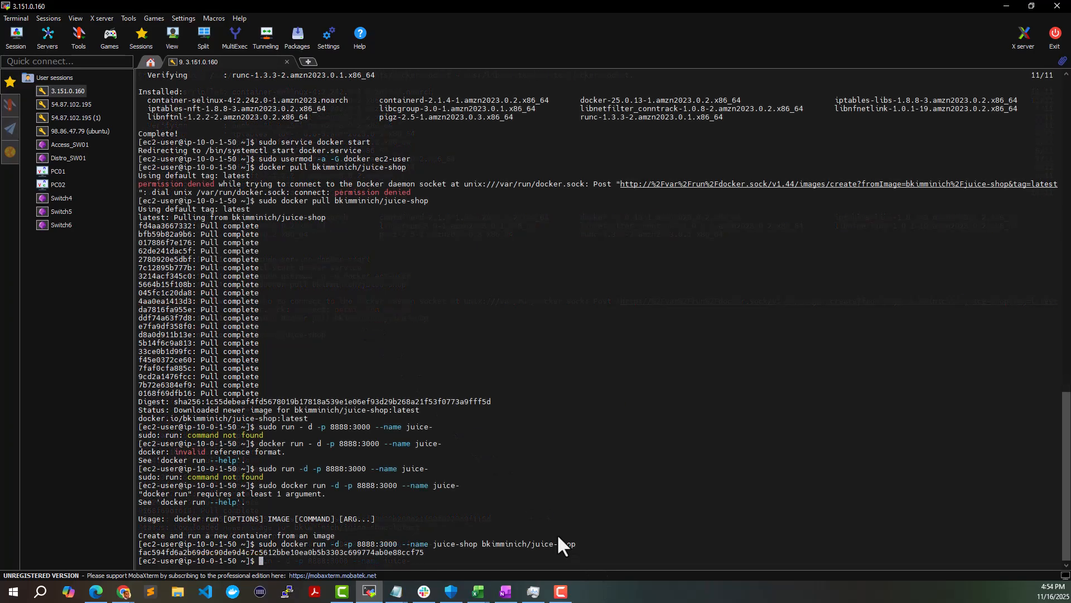
# List the running containers with "docker ps", repeating the command as "sudo docker ps"
pyautogui.press('Return')
pyautogui.press('Return')
pyautogui.press('Return')
pyautogui.write('docker ps')
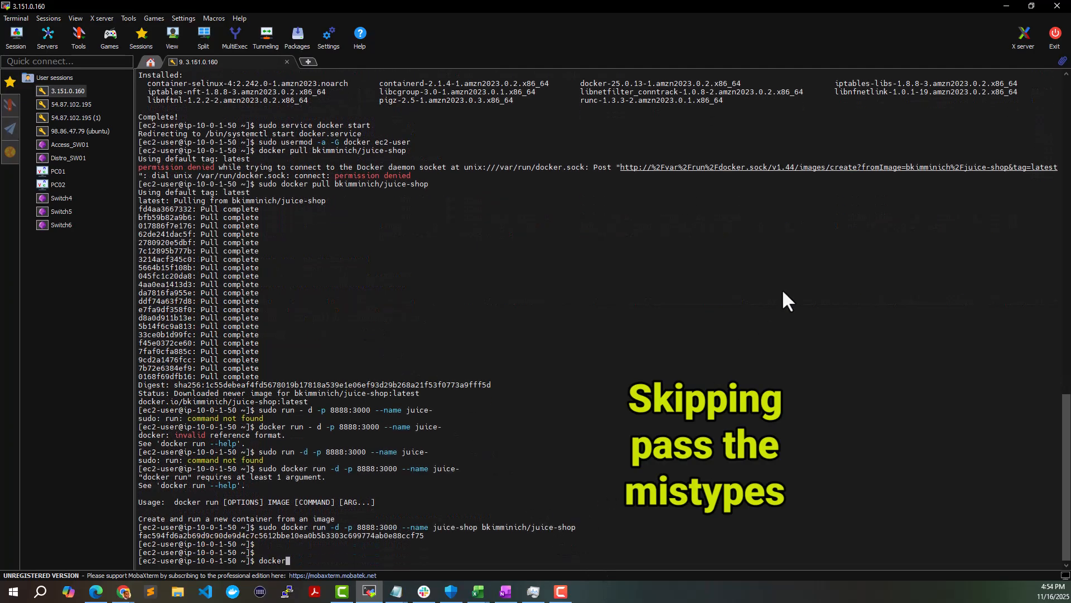
pyautogui.press('Return')
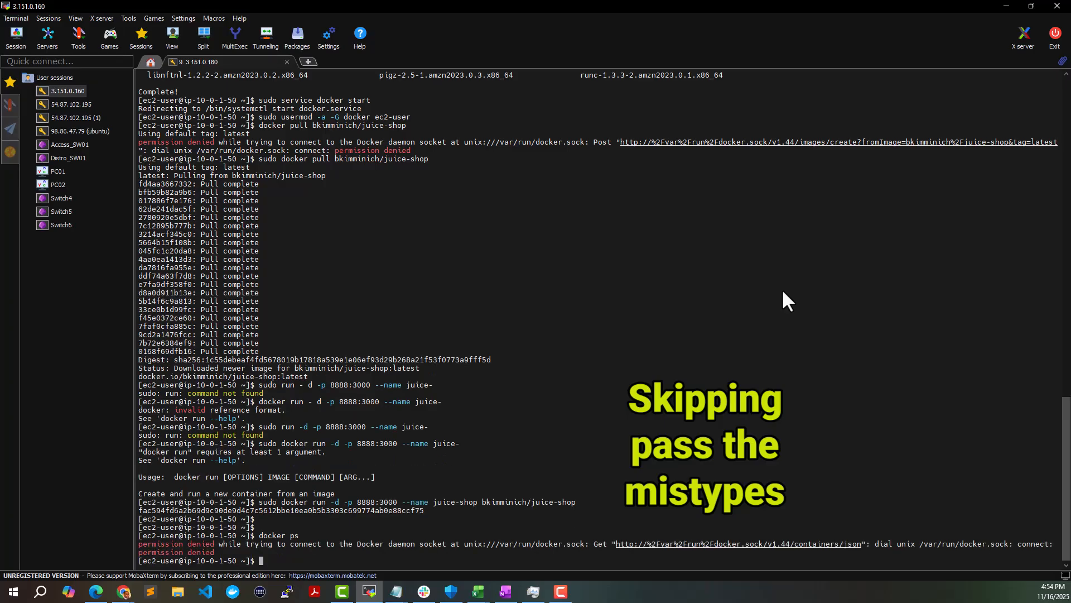
pyautogui.write('sudo docker ps')
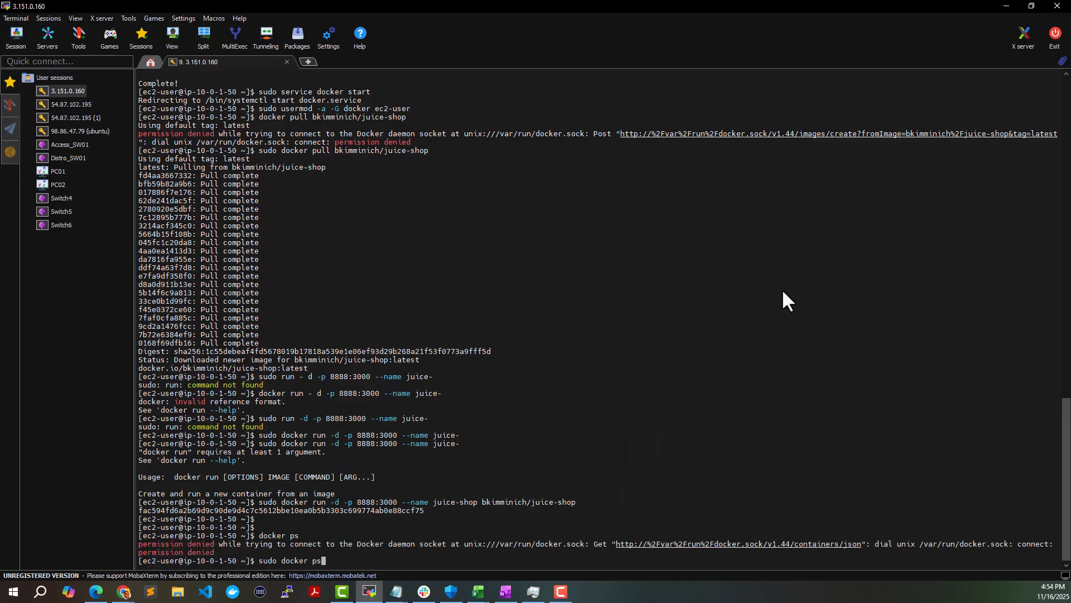
pyautogui.press('Return')
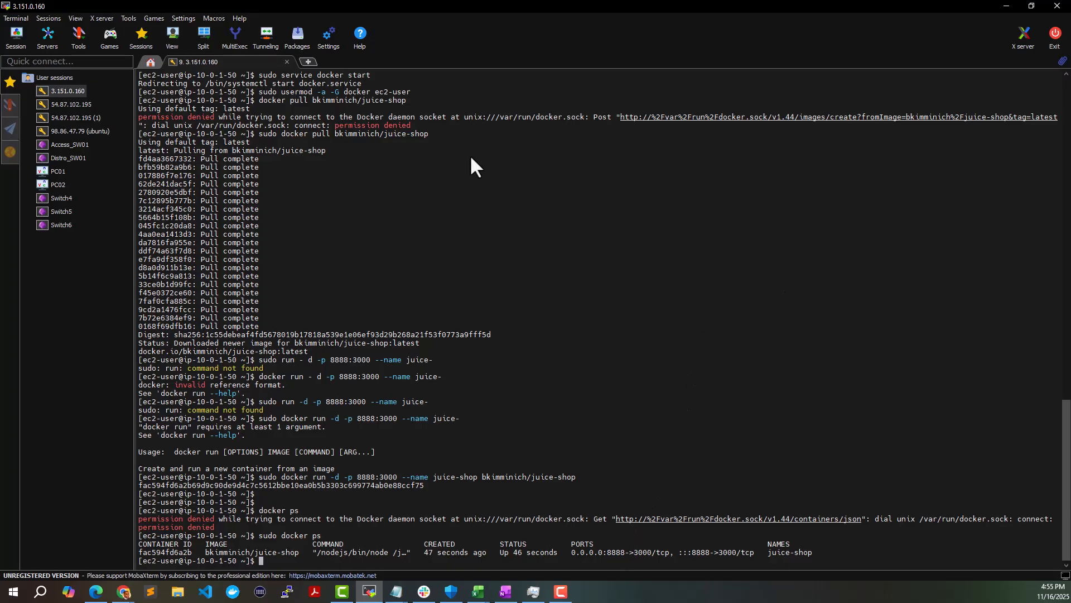
# Switch to Chrome and copy the public IPv4 address of the PAFW-Outside-AZ1 network interface in the EC2 console
pyautogui.click(1005, 6)
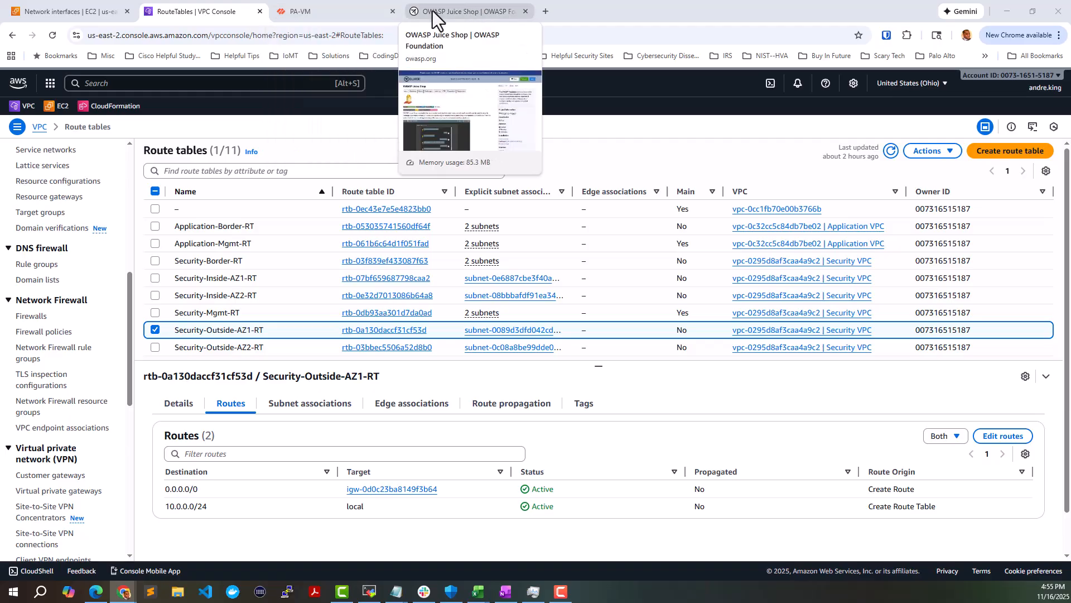
pyautogui.moveTo(368, 592)
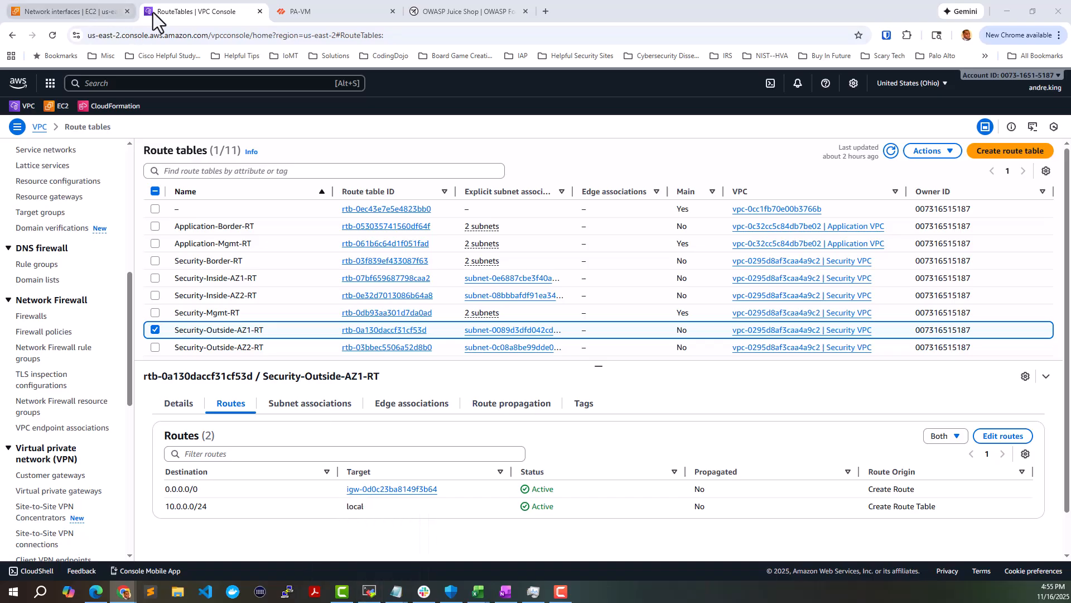
pyautogui.click(308, 9)
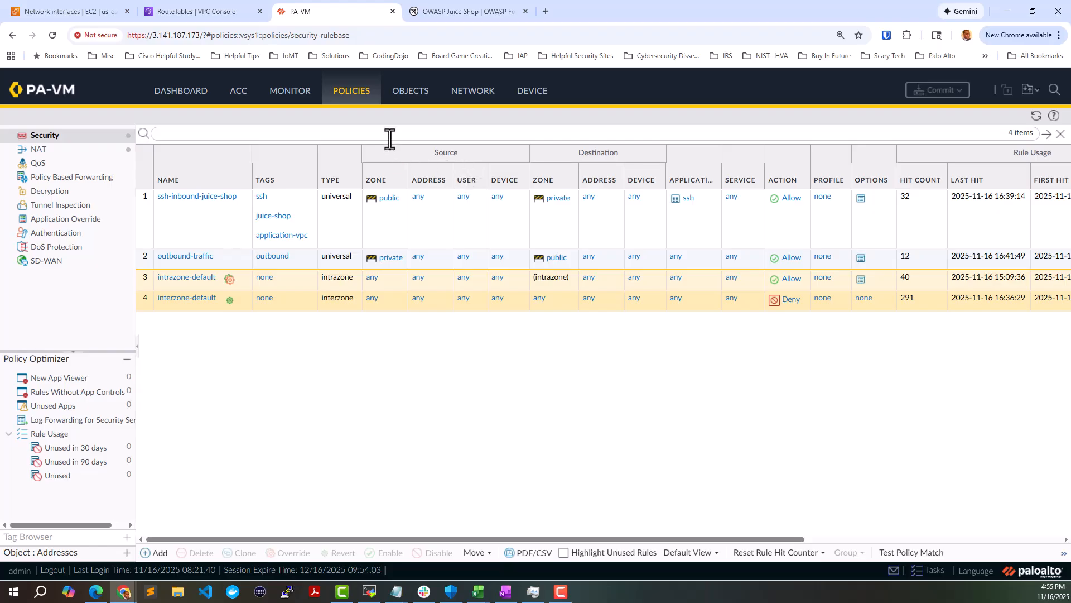
pyautogui.click(86, 9)
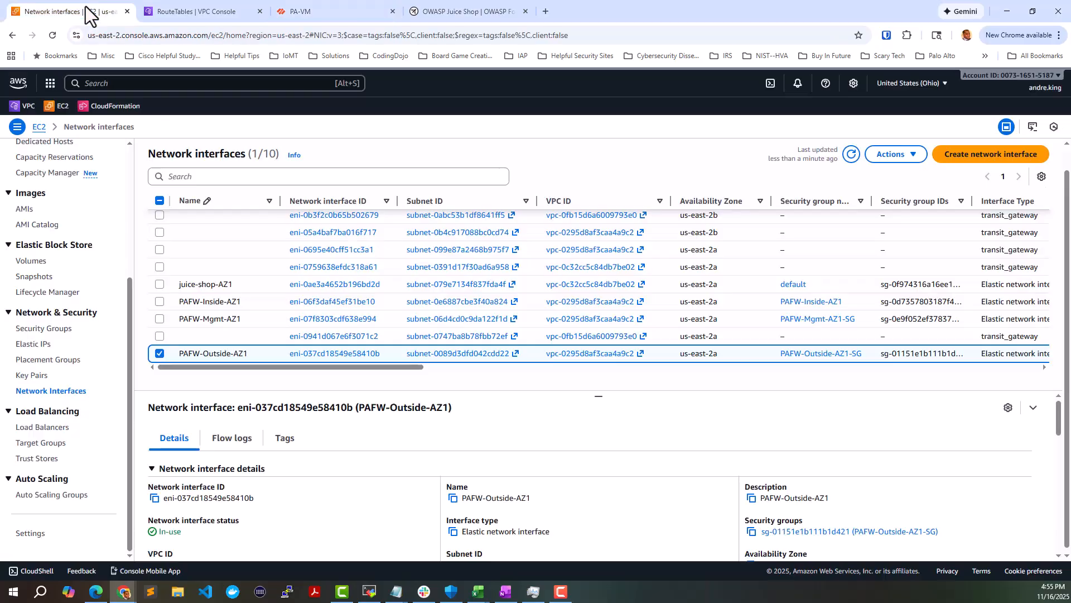
pyautogui.scroll(2, 585, 467)
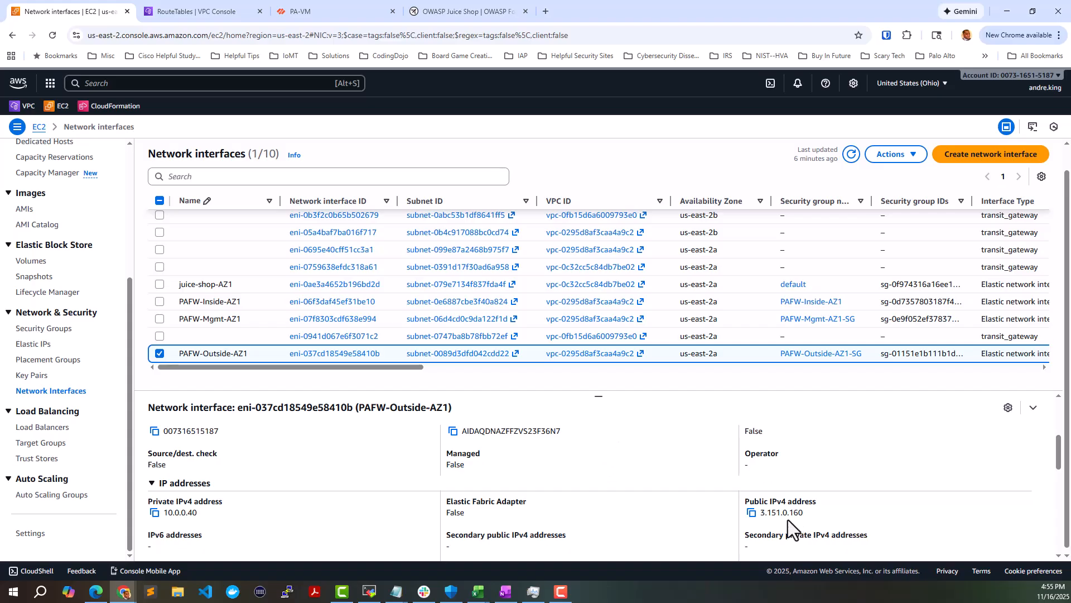
pyautogui.click(751, 513)
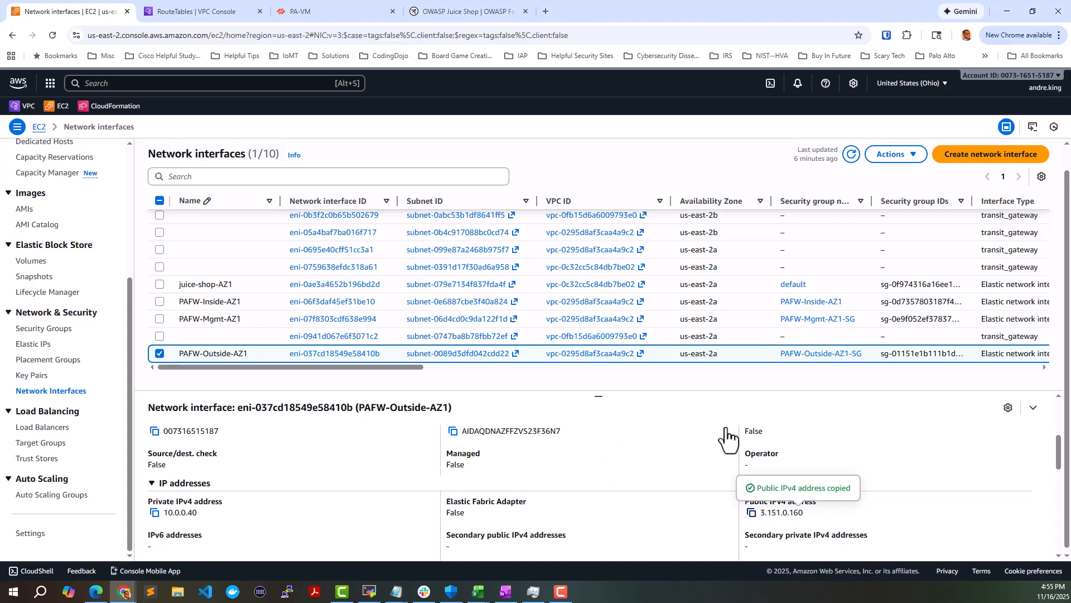
pyautogui.click(546, 11)
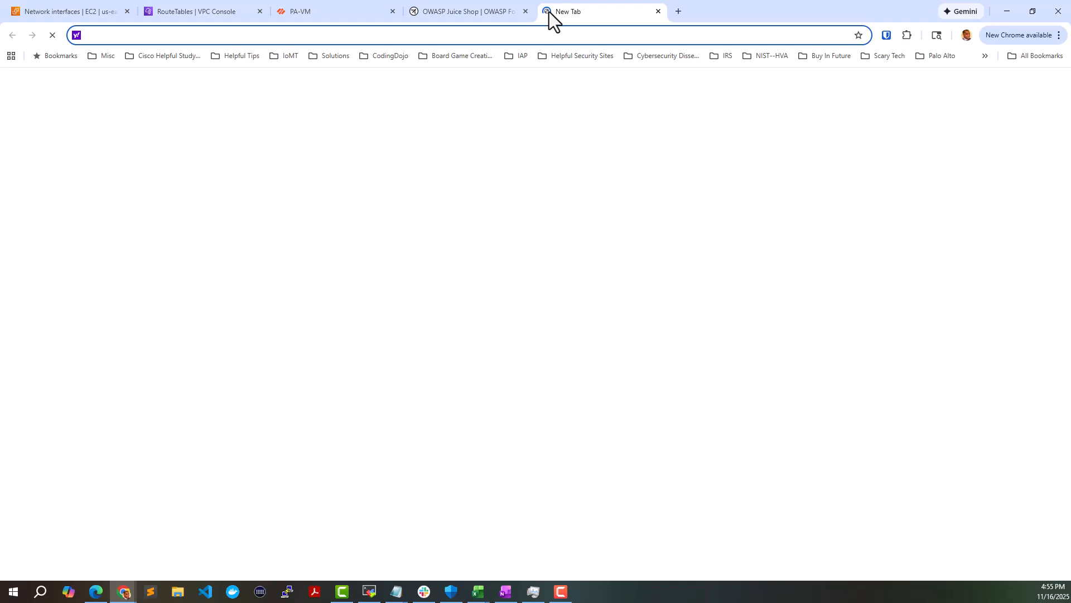
pyautogui.write('htt')
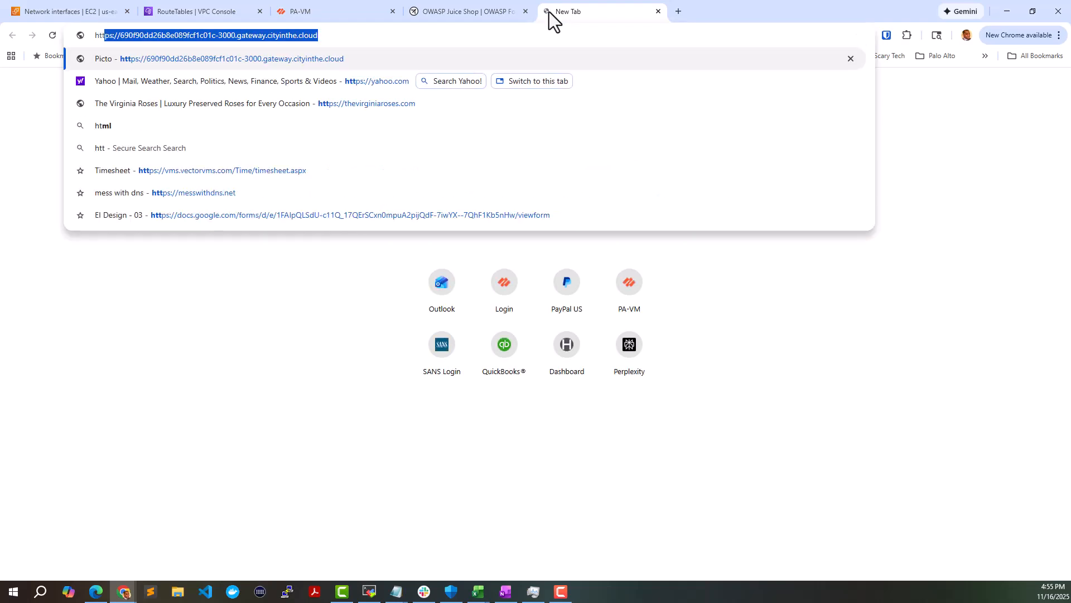
pyautogui.write('ps://')
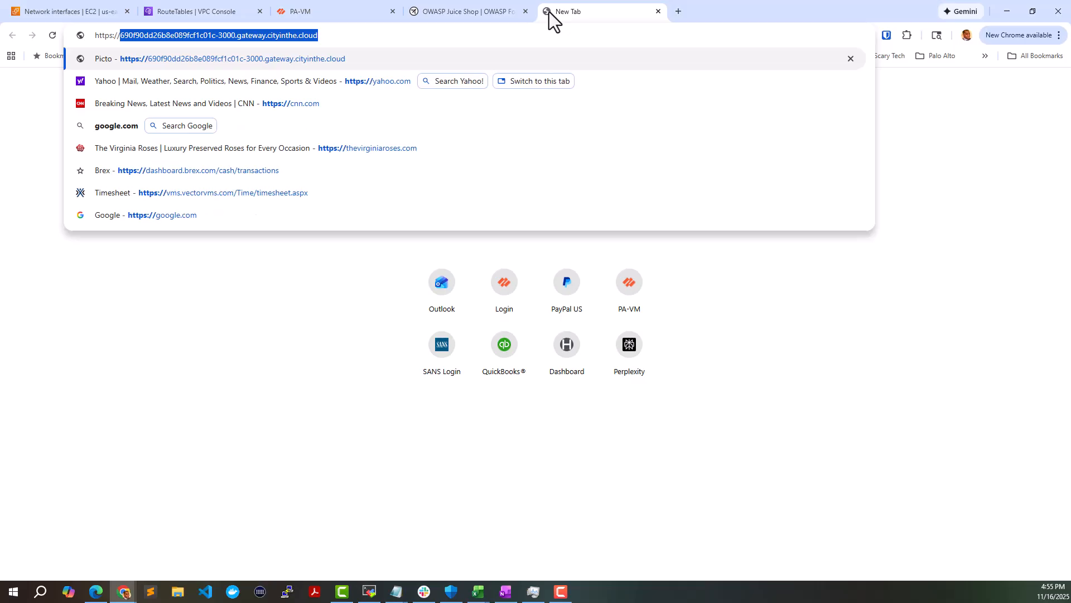
pyautogui.hotkey('ctrl', 'v')
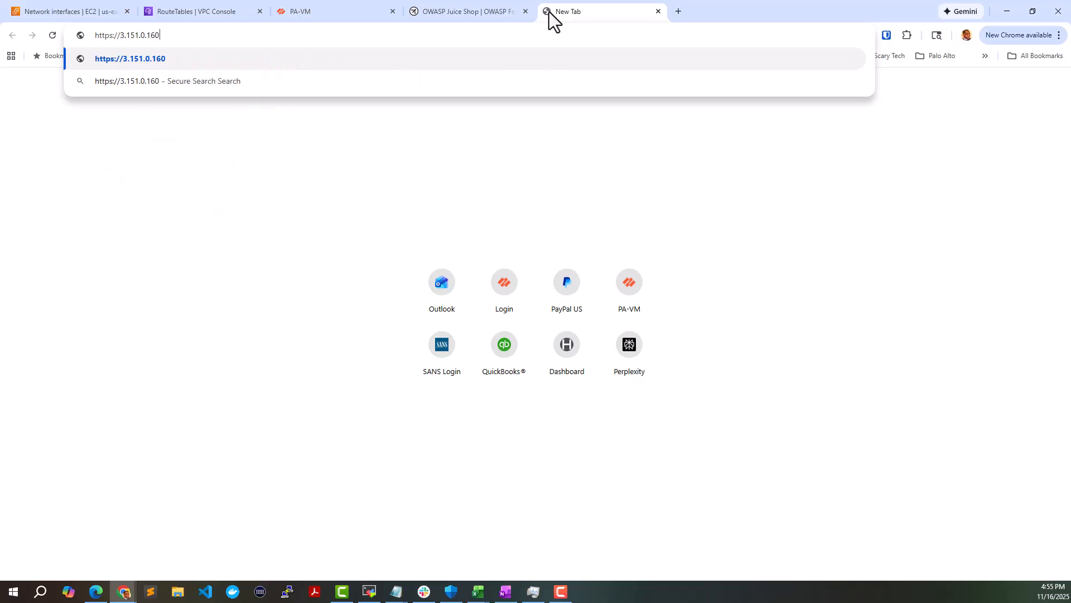
pyautogui.press('Return')
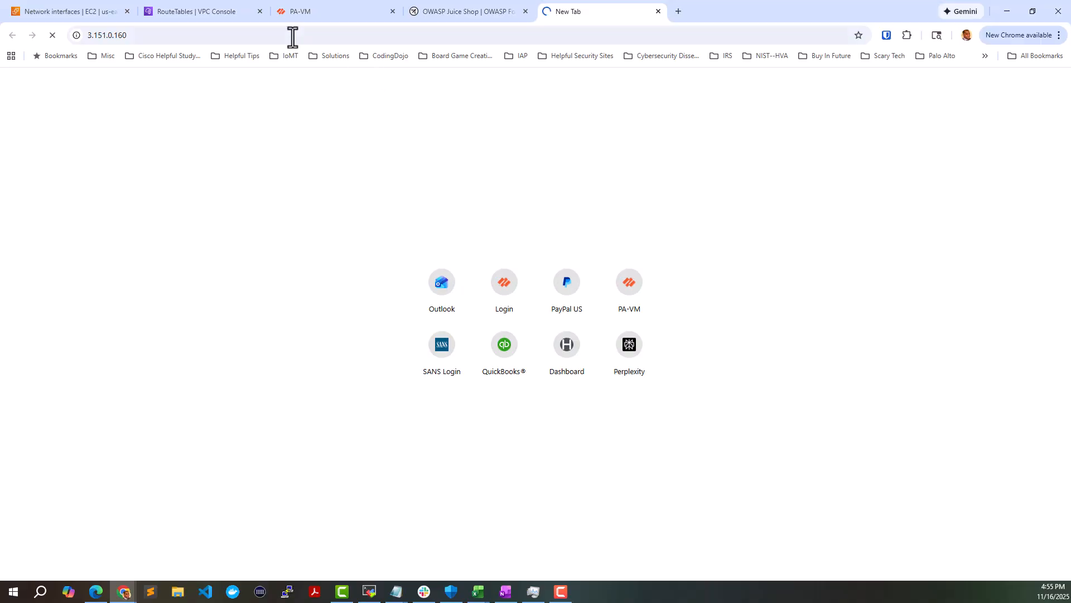
# Create a TCP service object named "https 8888" in PA-VM with destination port 8888 and the tag https
pyautogui.click(299, 14)
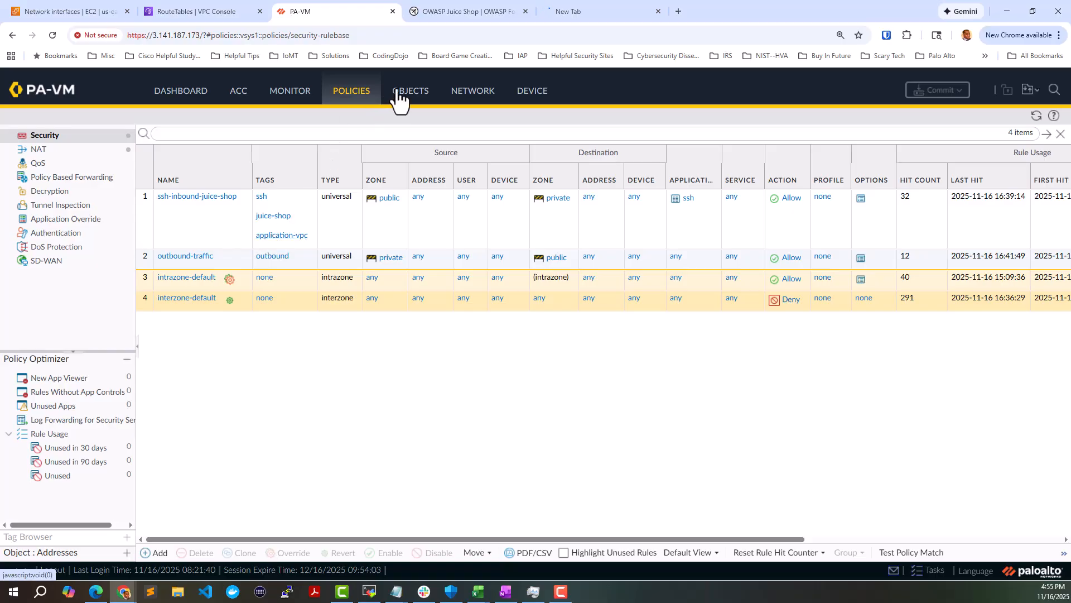
pyautogui.click(380, 92)
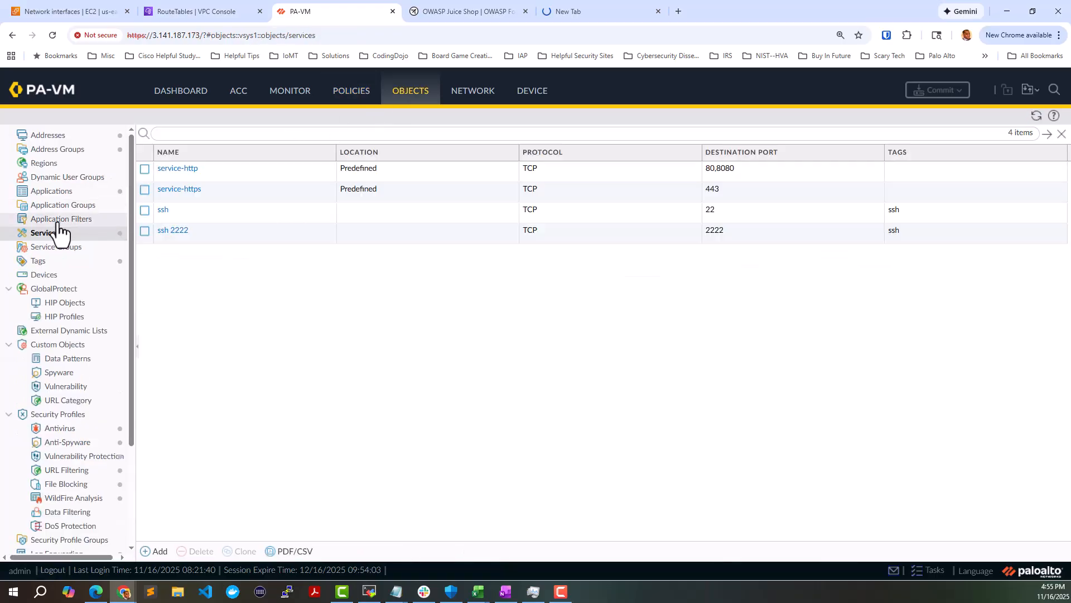
pyautogui.click(158, 551)
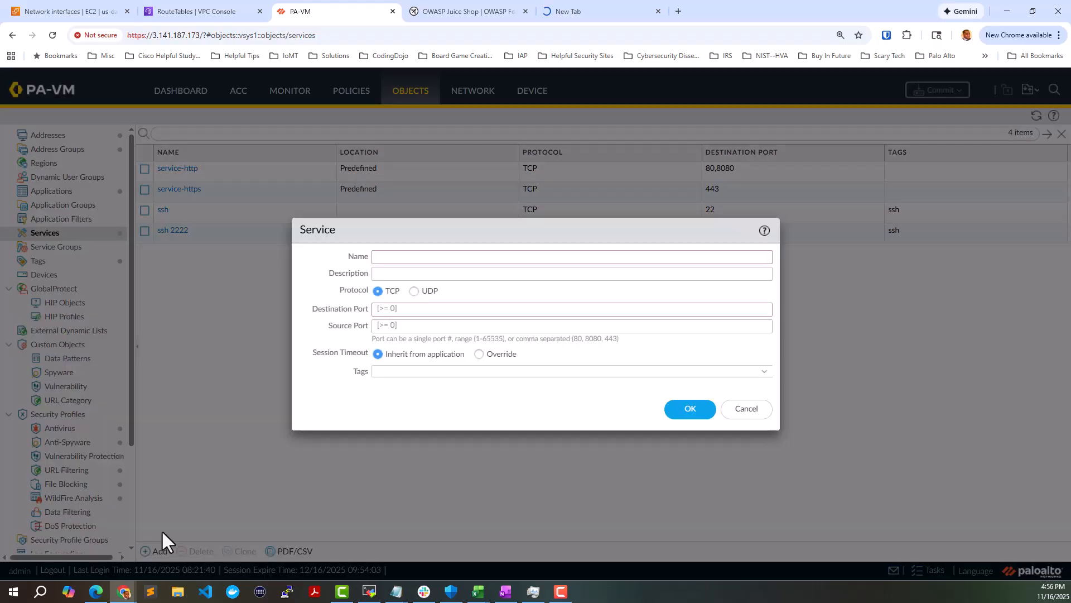
pyautogui.write('ht')
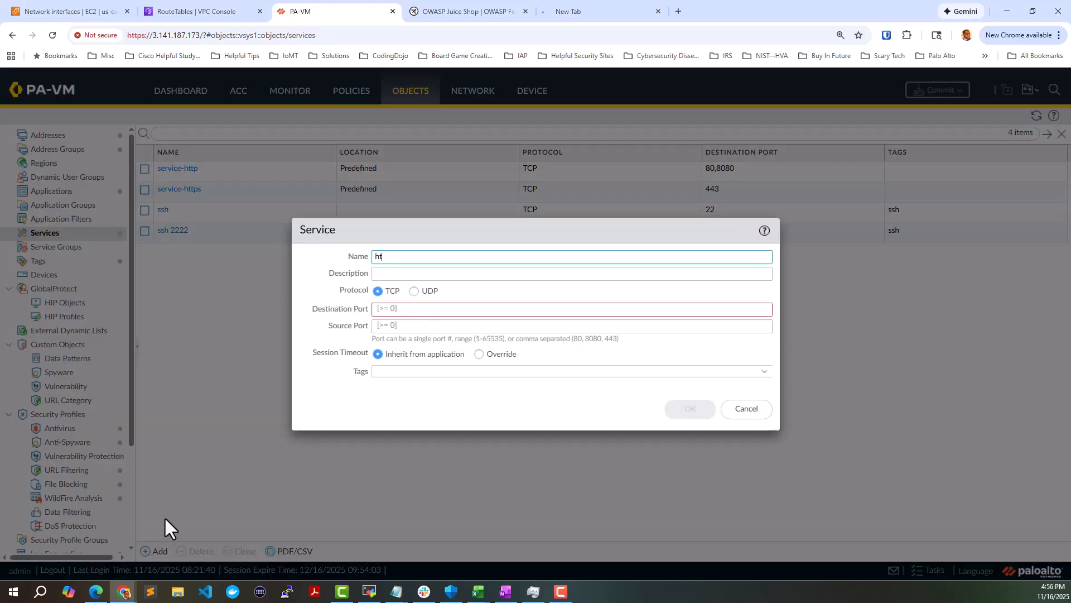
pyautogui.write('tps 8888')
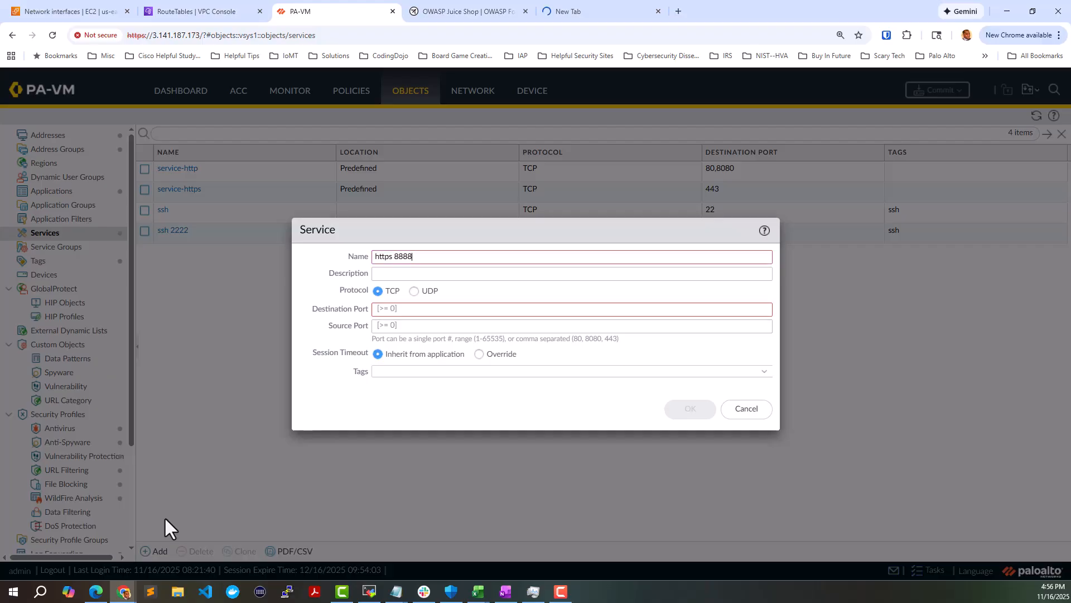
pyautogui.click(387, 308)
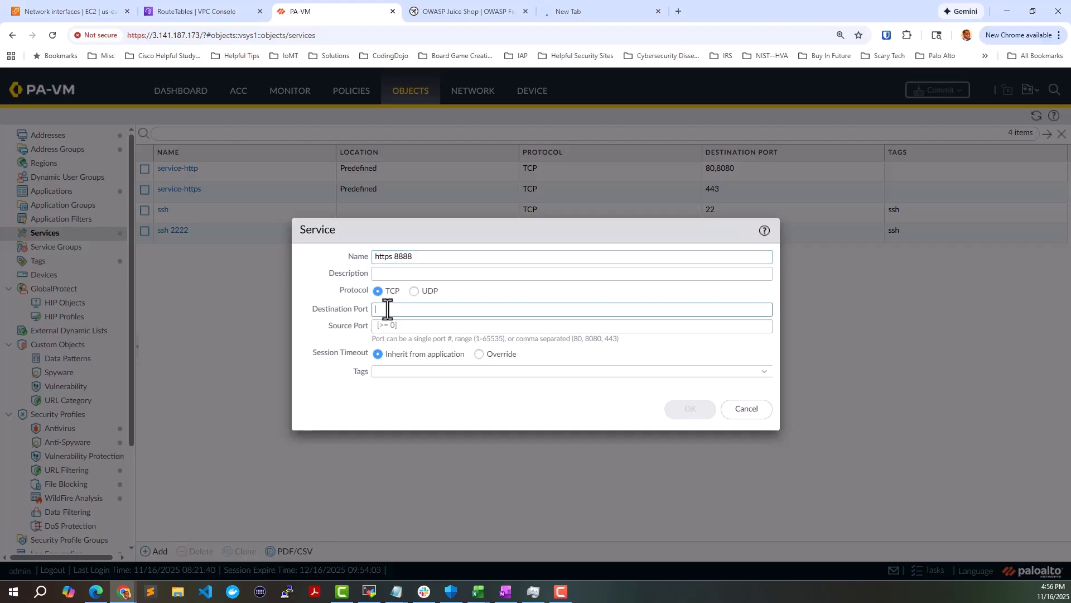
pyautogui.write('8888')
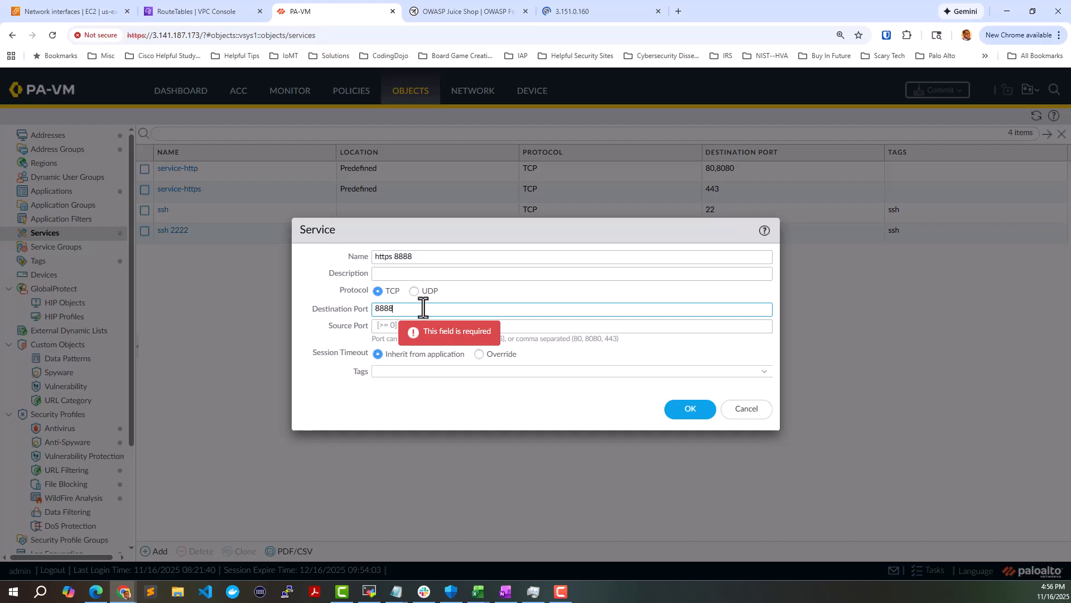
pyautogui.click(540, 371)
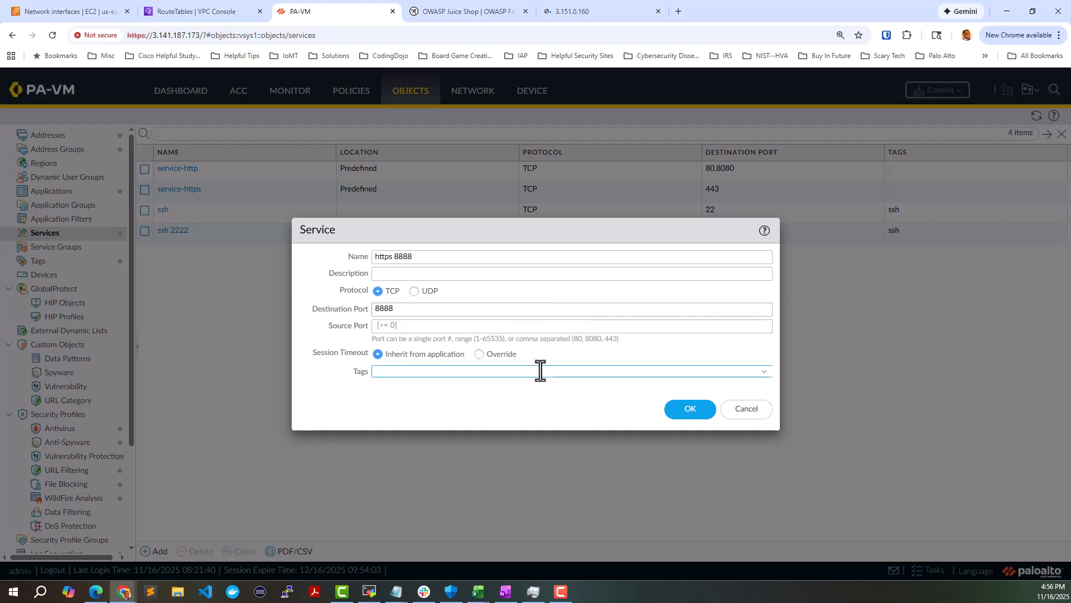
pyautogui.write('https')
pyautogui.press('Return')
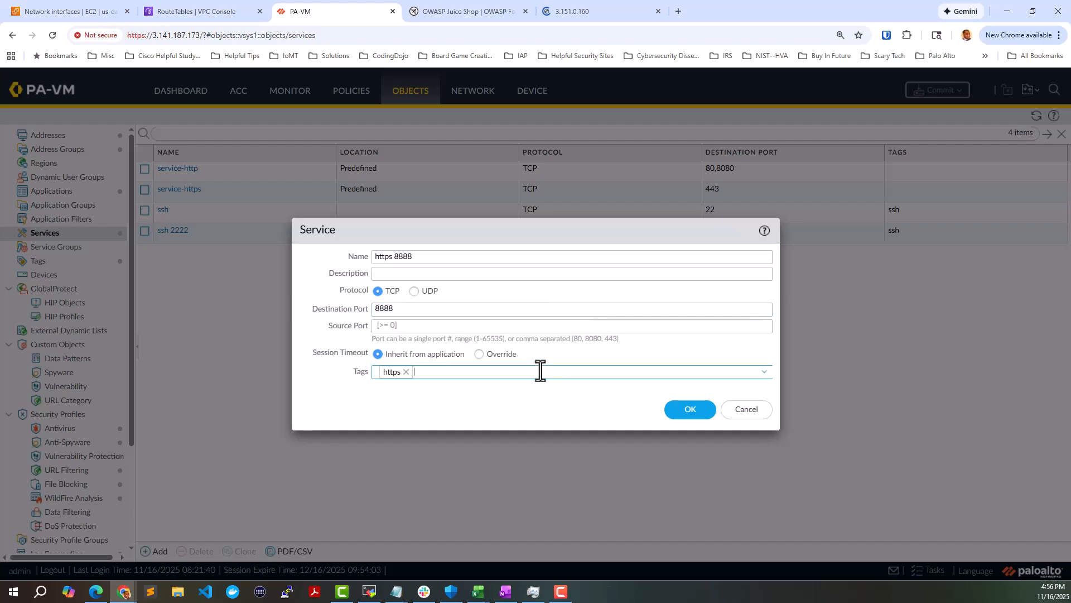
pyautogui.click(669, 411)
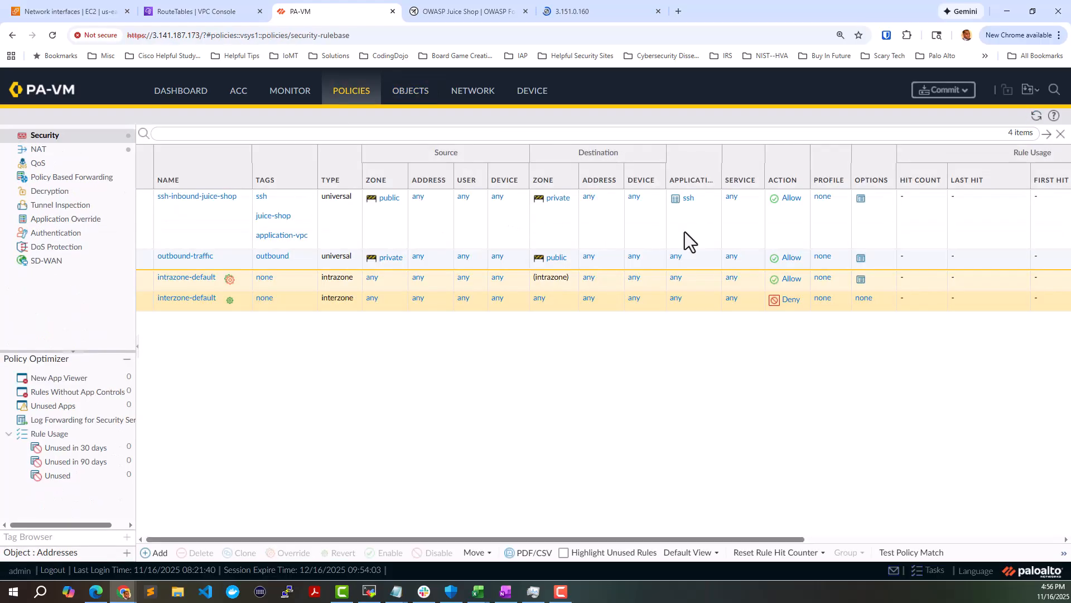
# Clone the ssh-inbound-juice-shop security policy rule, keeping the default rule order
pyautogui.click(828, 226)
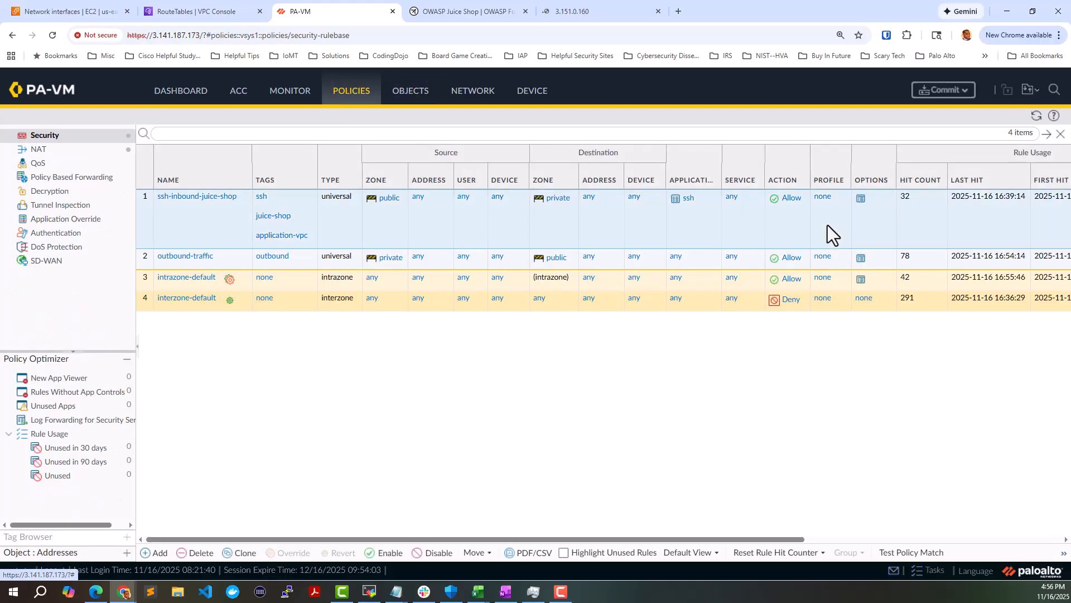
pyautogui.click(246, 552)
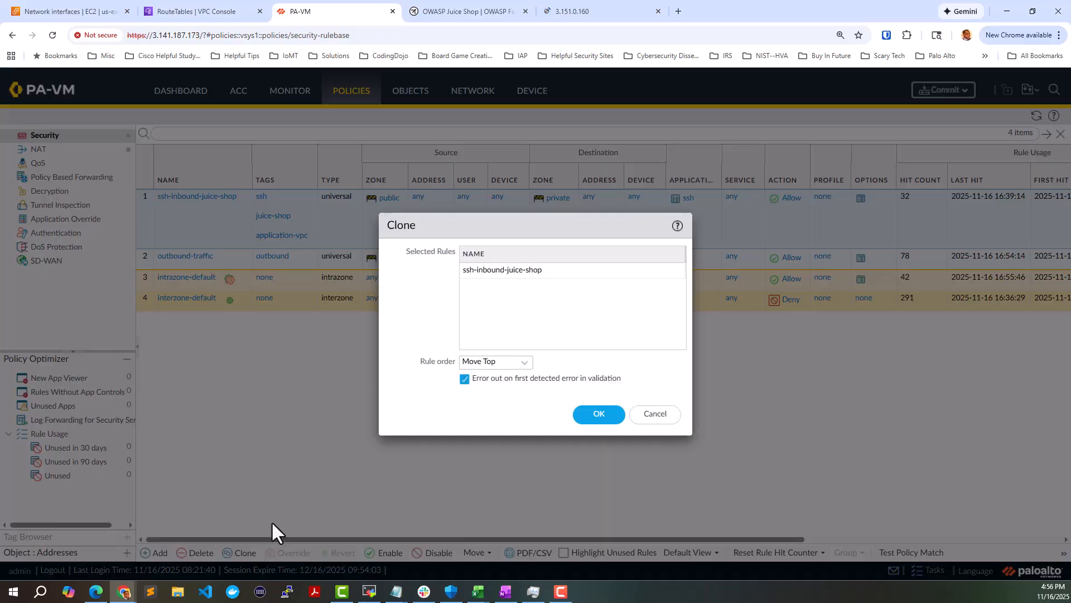
pyautogui.click(595, 414)
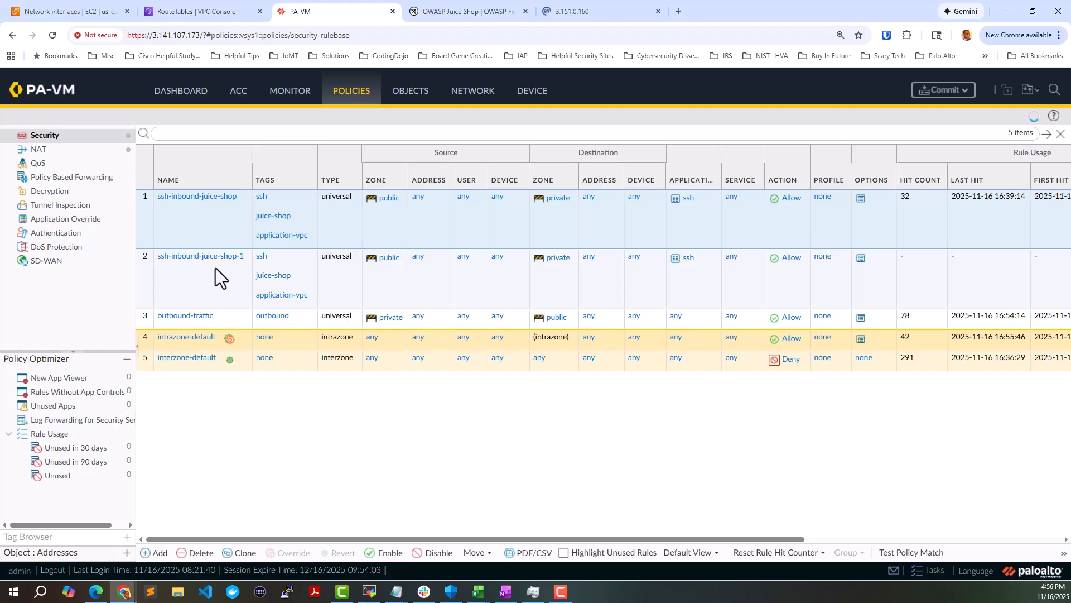
# Rename the cloned security rule https-inbound-juice-shop and replace its ssh tag with https
pyautogui.click(211, 260)
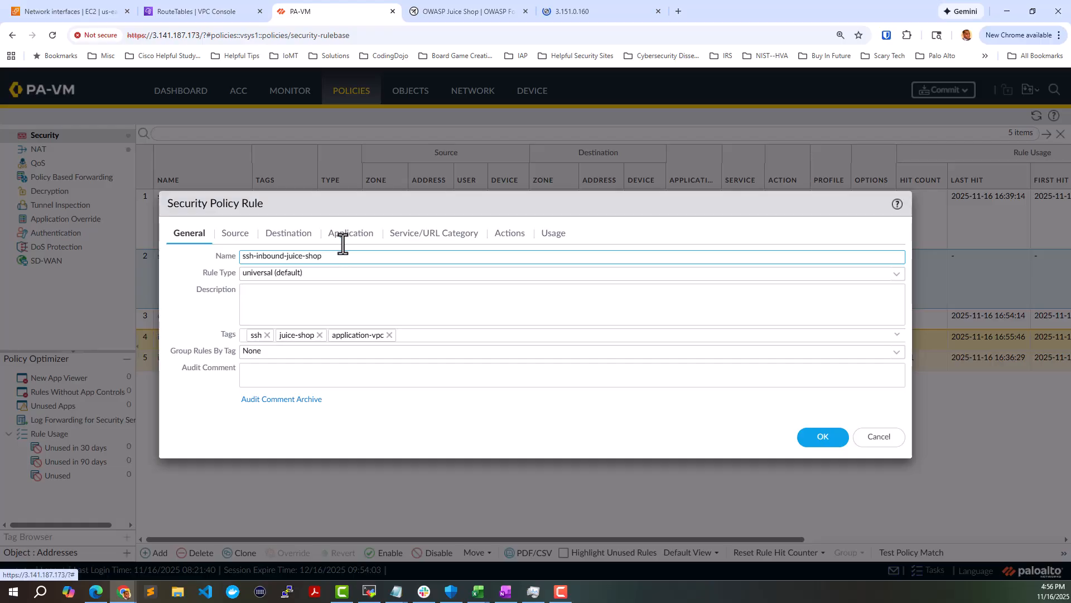
pyautogui.write('https')
pyautogui.press('Delete')
pyautogui.press('Delete')
pyautogui.press('Delete')
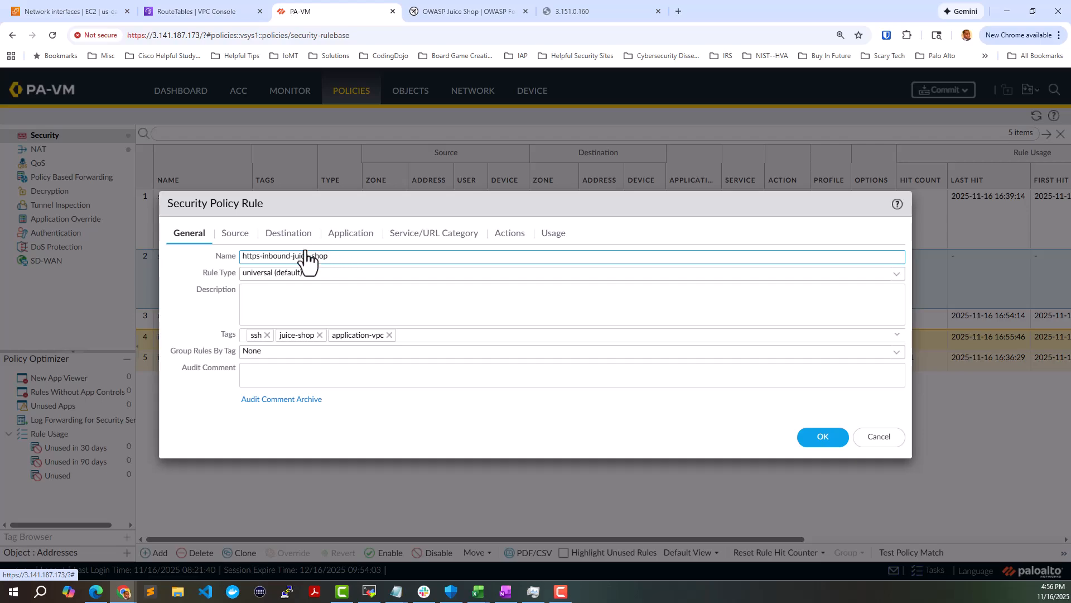
pyautogui.click(267, 334)
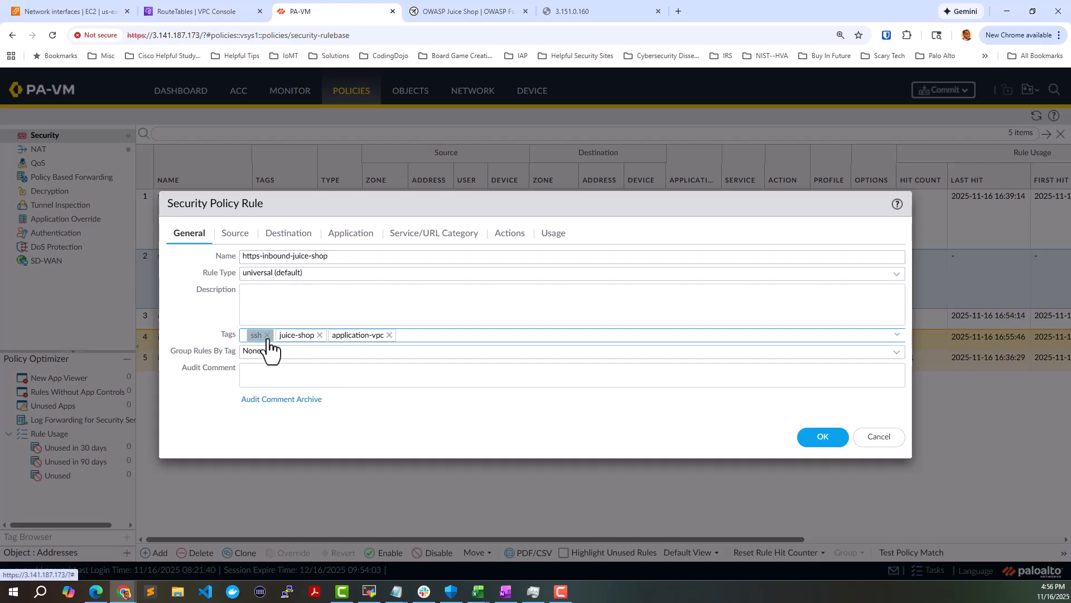
pyautogui.click(397, 338)
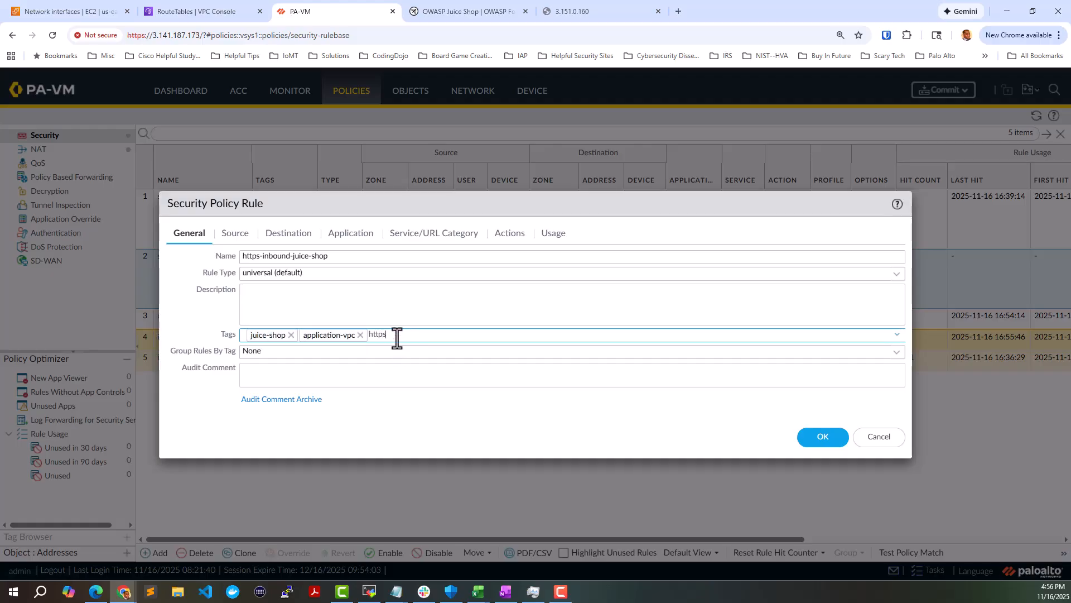
pyautogui.click(267, 353)
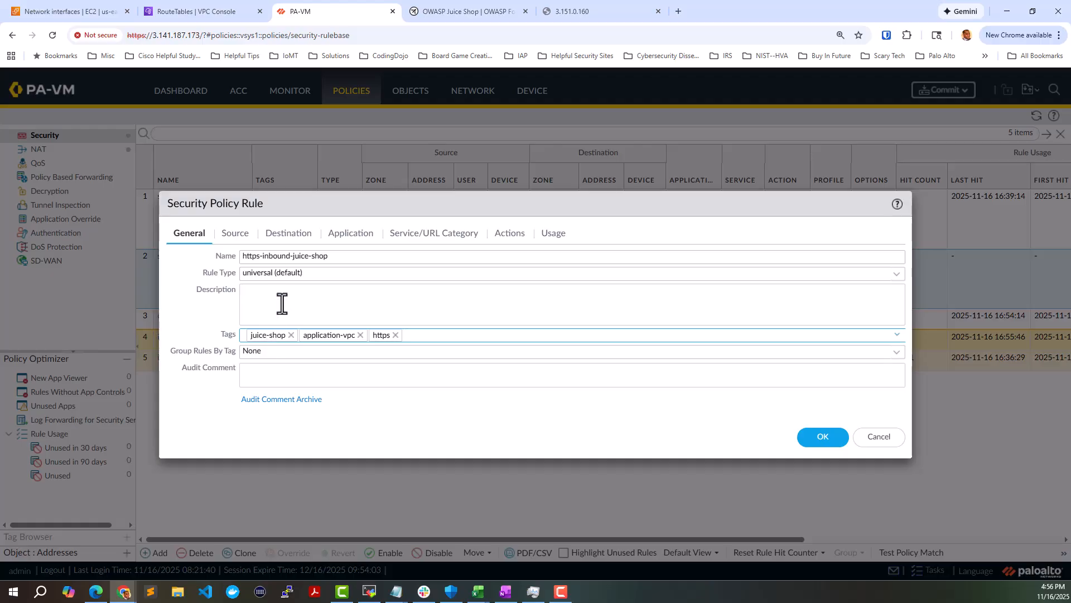
# Replace the ssh application in the https-inbound-juice-shop rule with ssl and add the web-browsing application
pyautogui.click(234, 234)
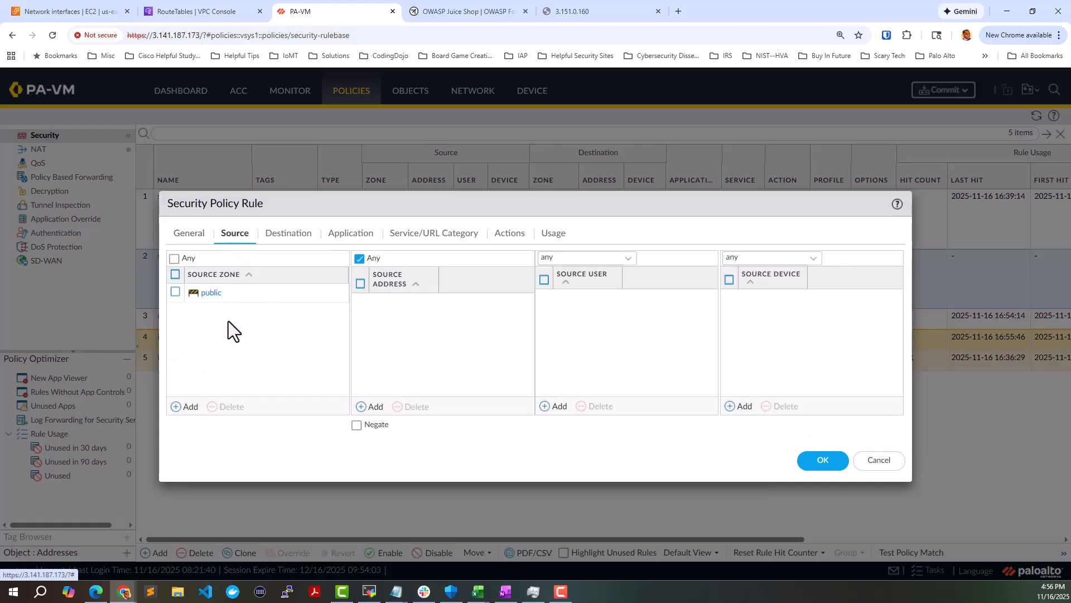
pyautogui.click(273, 236)
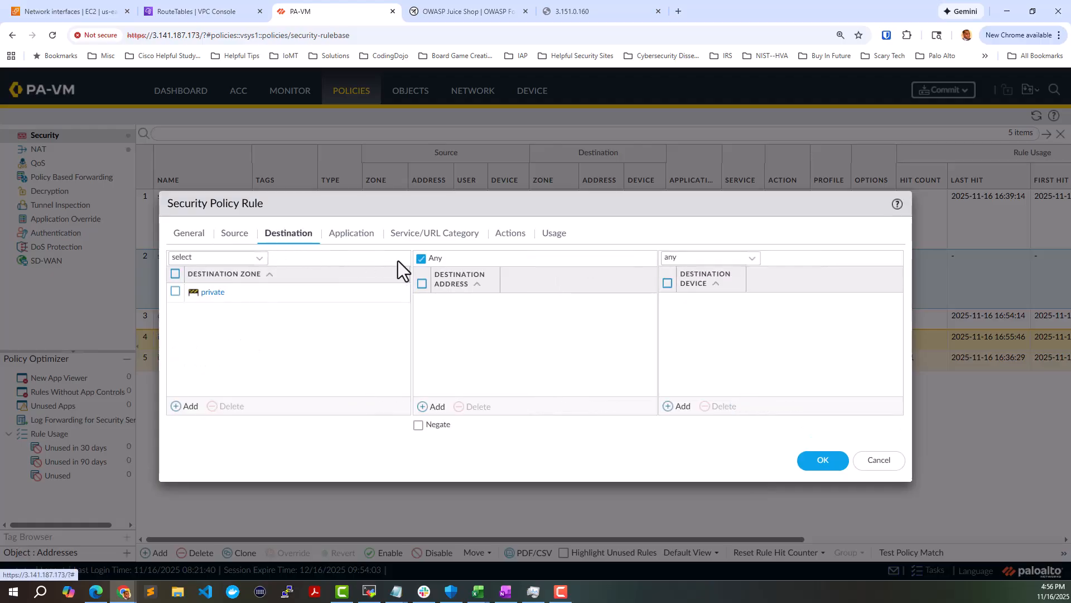
pyautogui.click(357, 235)
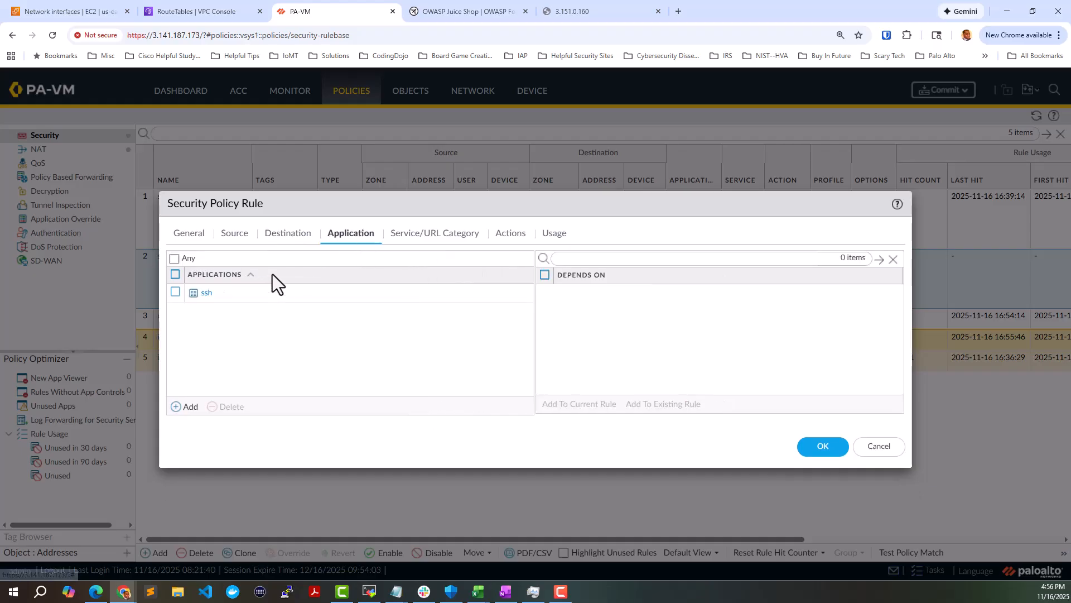
pyautogui.click(208, 292)
pyautogui.click(210, 291)
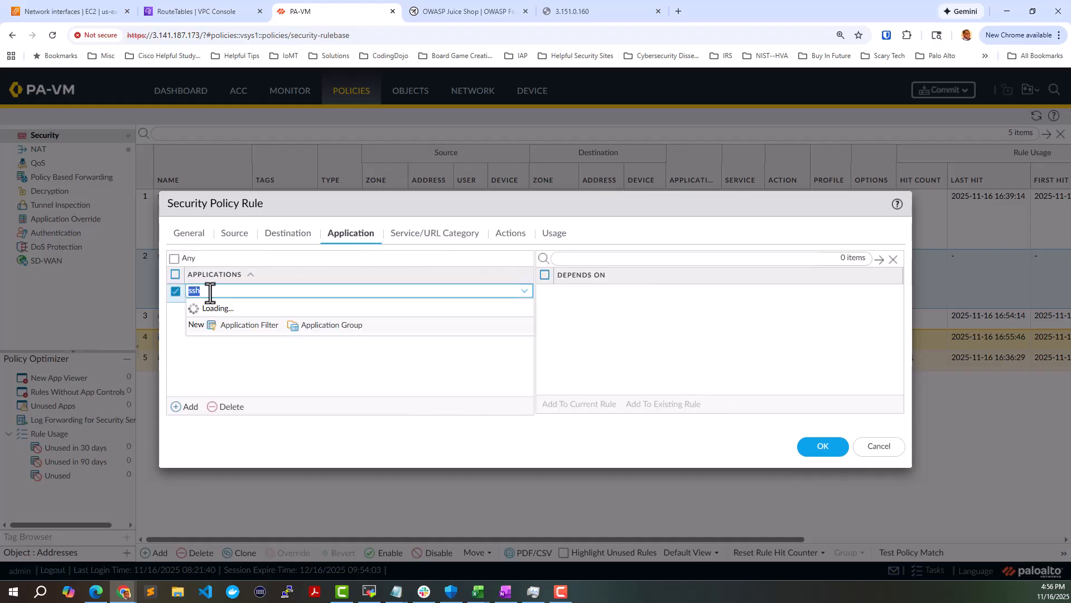
pyautogui.write('ssl')
pyautogui.click(205, 343)
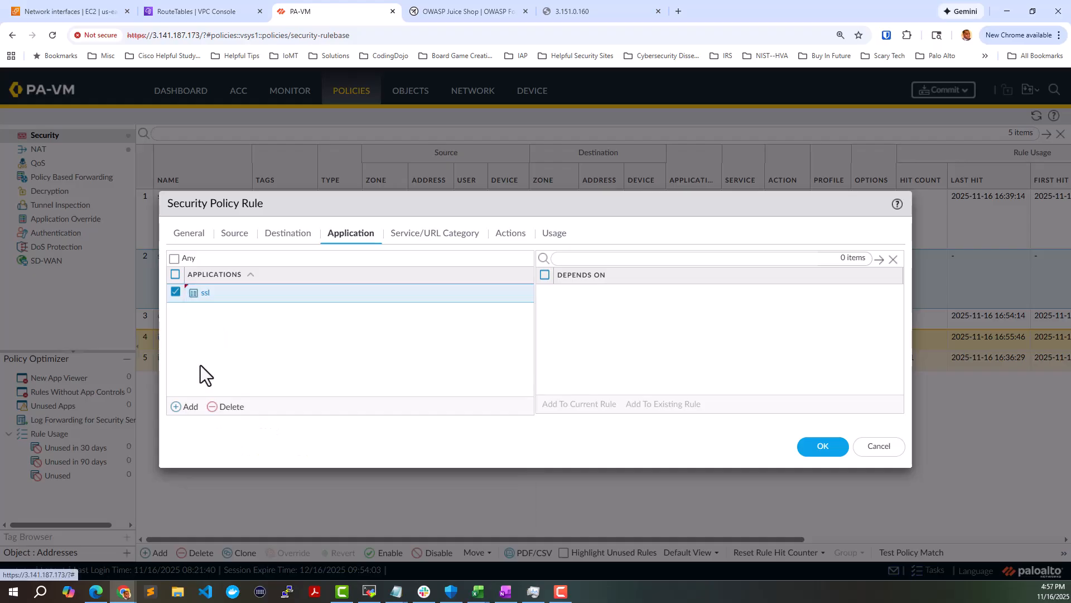
pyautogui.click(189, 407)
pyautogui.write('web')
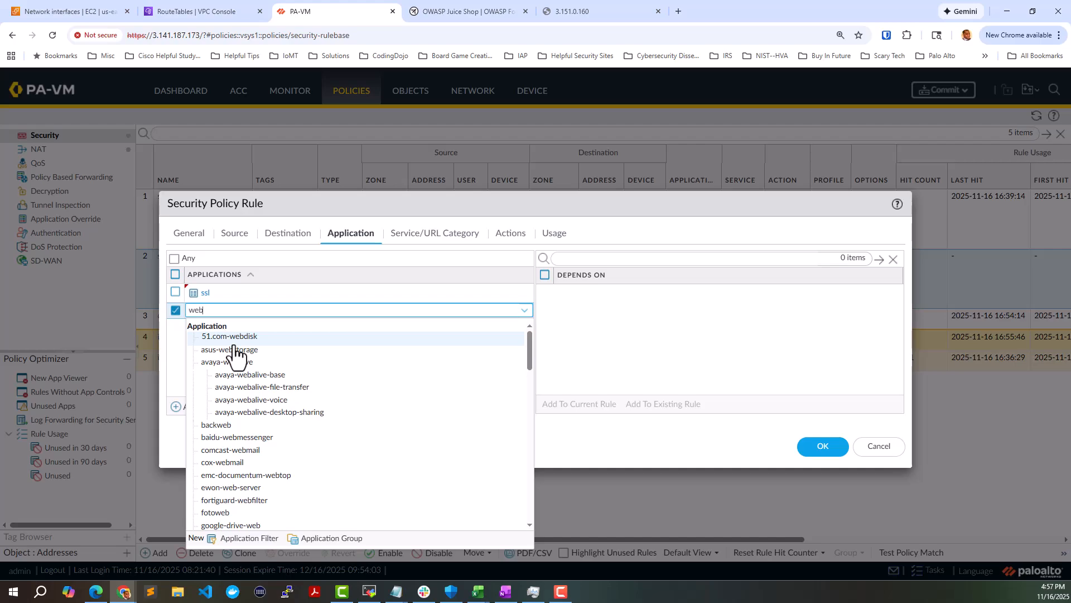
pyautogui.scroll(-10, 239, 441)
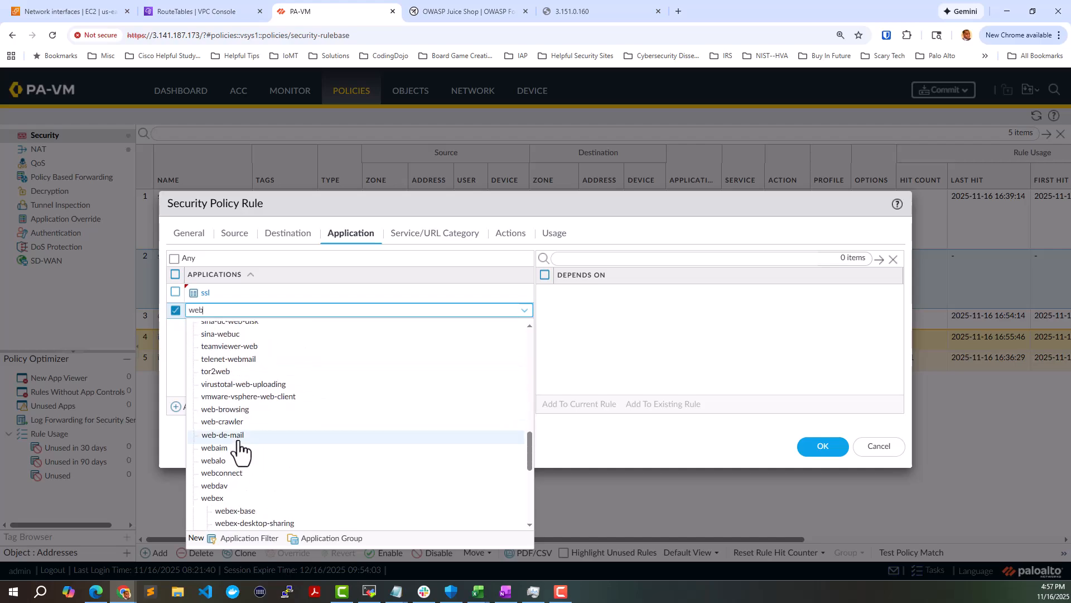
pyautogui.click(233, 410)
pyautogui.click(253, 353)
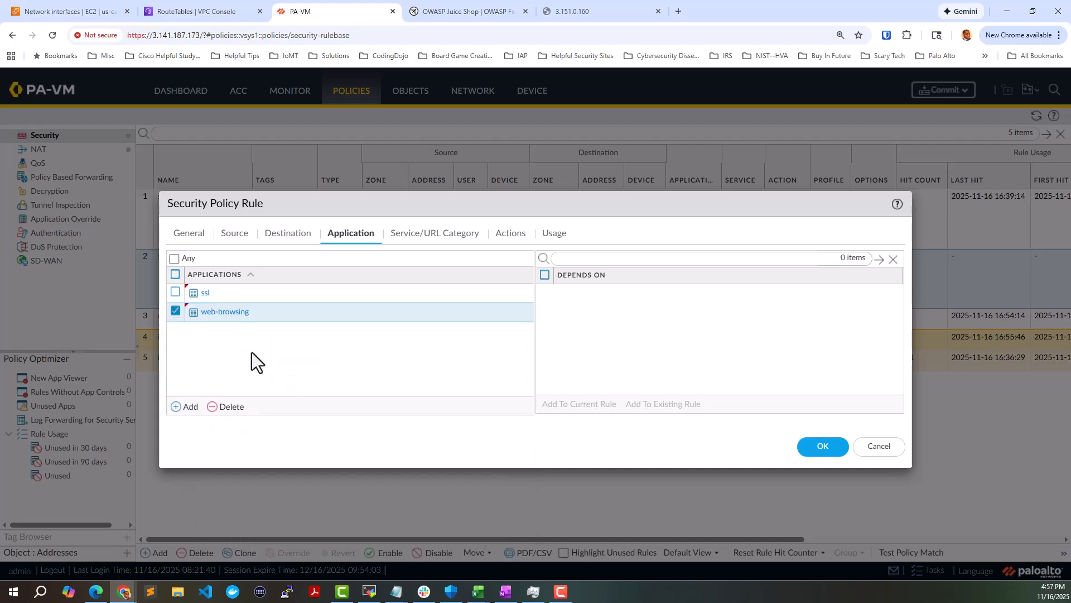
# Review the service and URL category settings of the https-inbound-juice-shop rule and save the rule
pyautogui.click(416, 235)
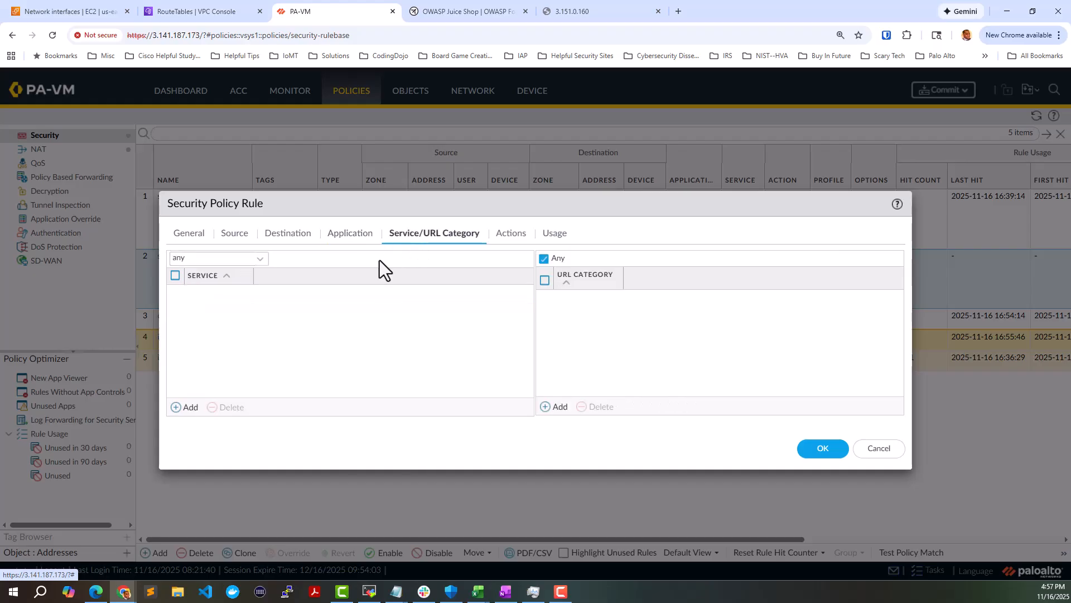
pyautogui.moveTo(569, 193); pyautogui.dragTo(555, 268)
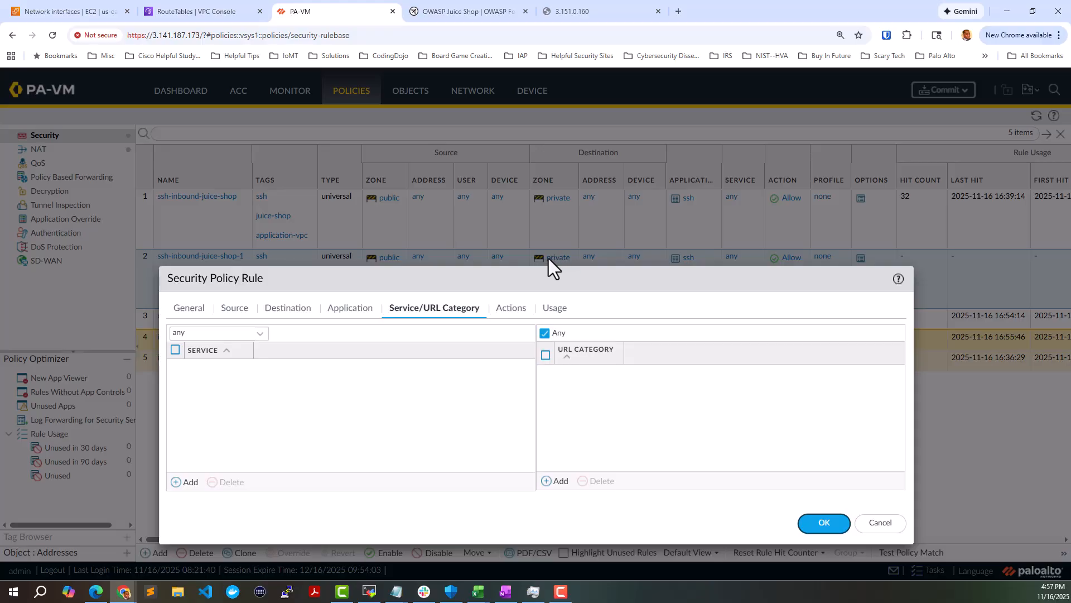
pyautogui.moveTo(523, 313); pyautogui.dragTo(531, 200)
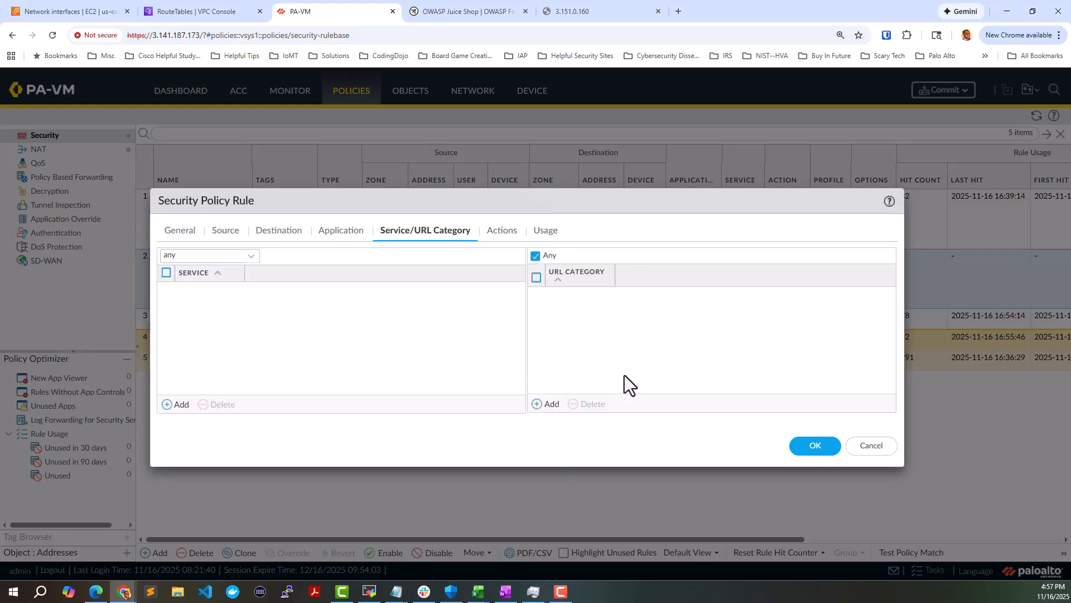
pyautogui.click(810, 447)
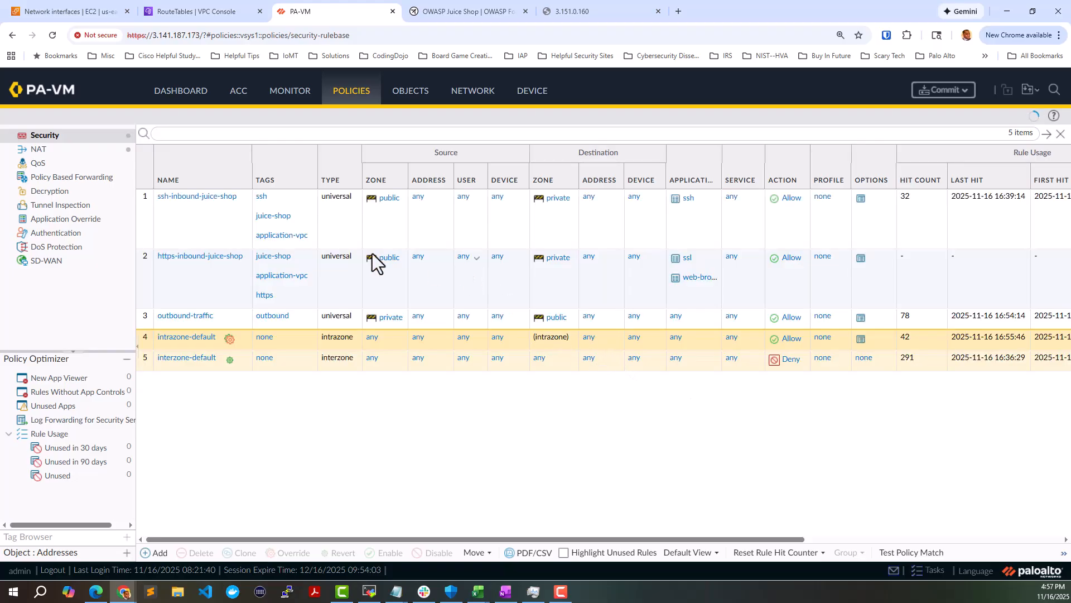
# Clone the ssh-inbound-juice-shop-1a NAT policy rule
pyautogui.click(104, 148)
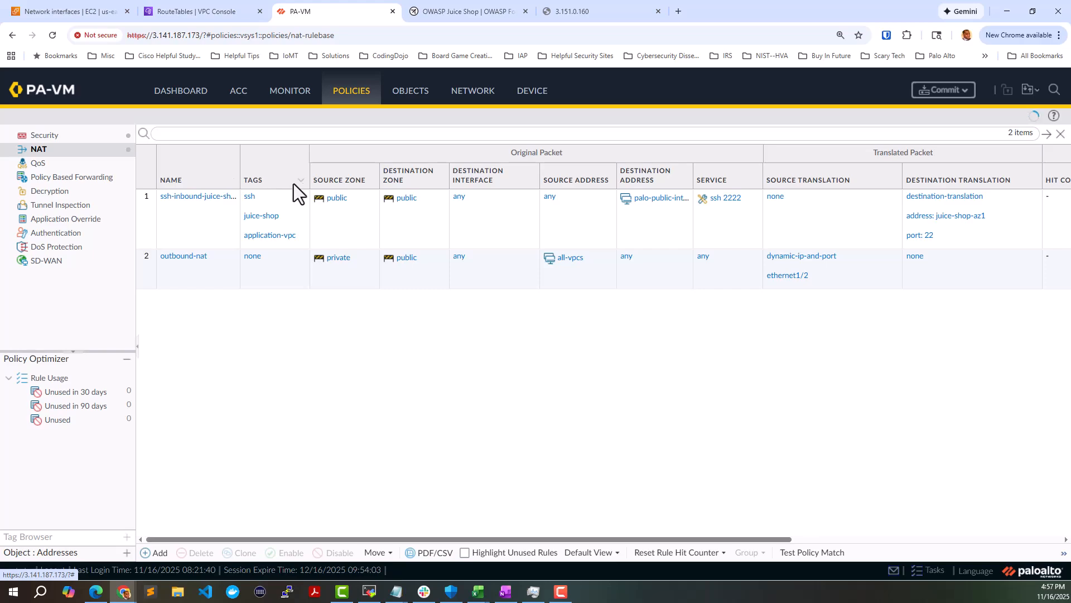
pyautogui.click(196, 226)
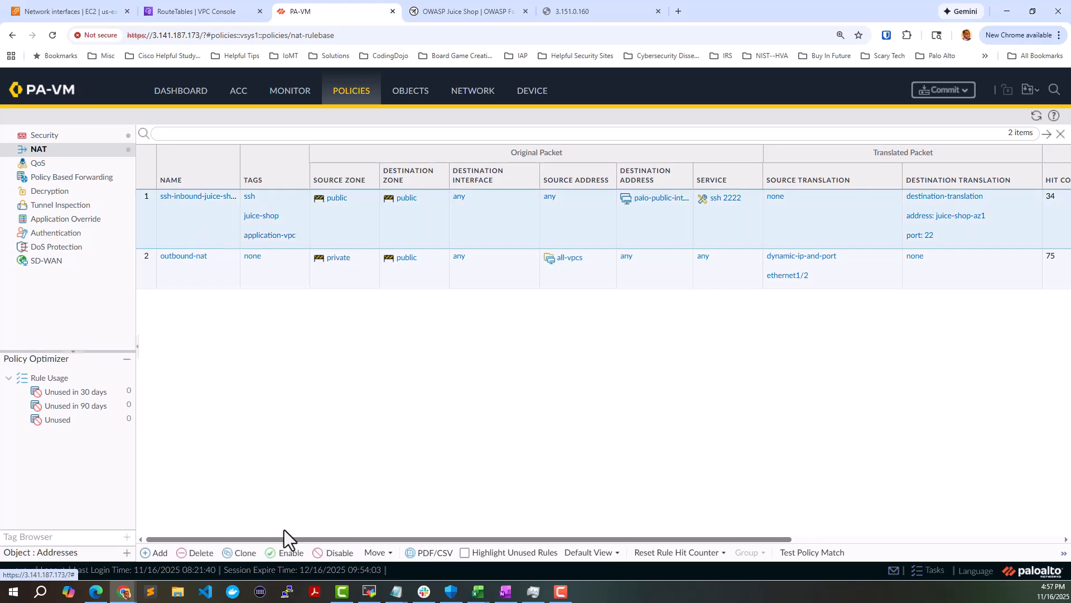
pyautogui.click(241, 553)
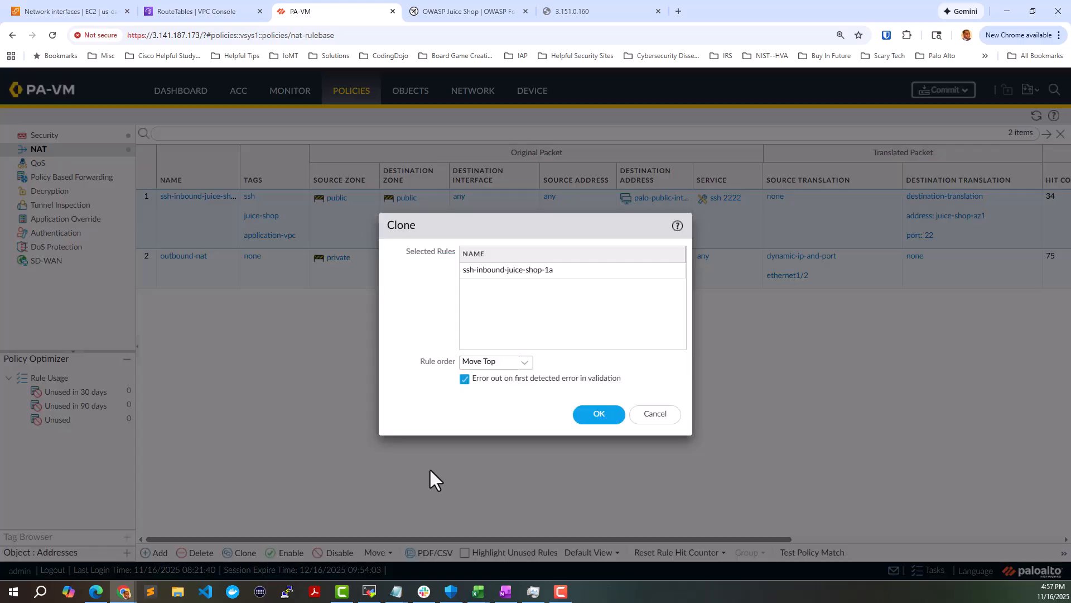
pyautogui.click(599, 415)
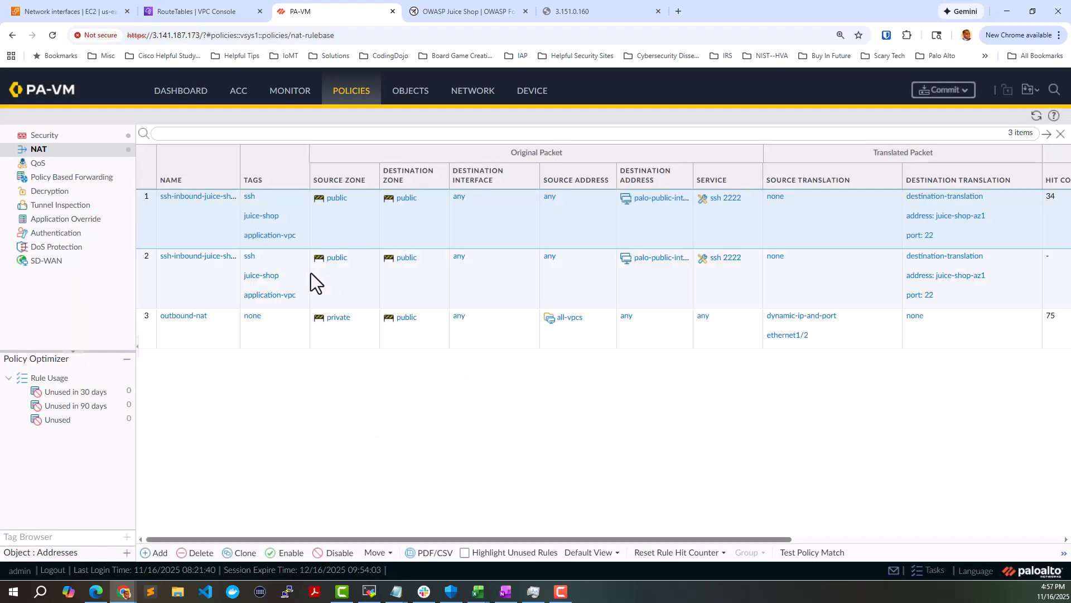
# Rename the cloned NAT rule https-inbound-juice-shop-1a and replace its ssh tag with https
pyautogui.click(202, 255)
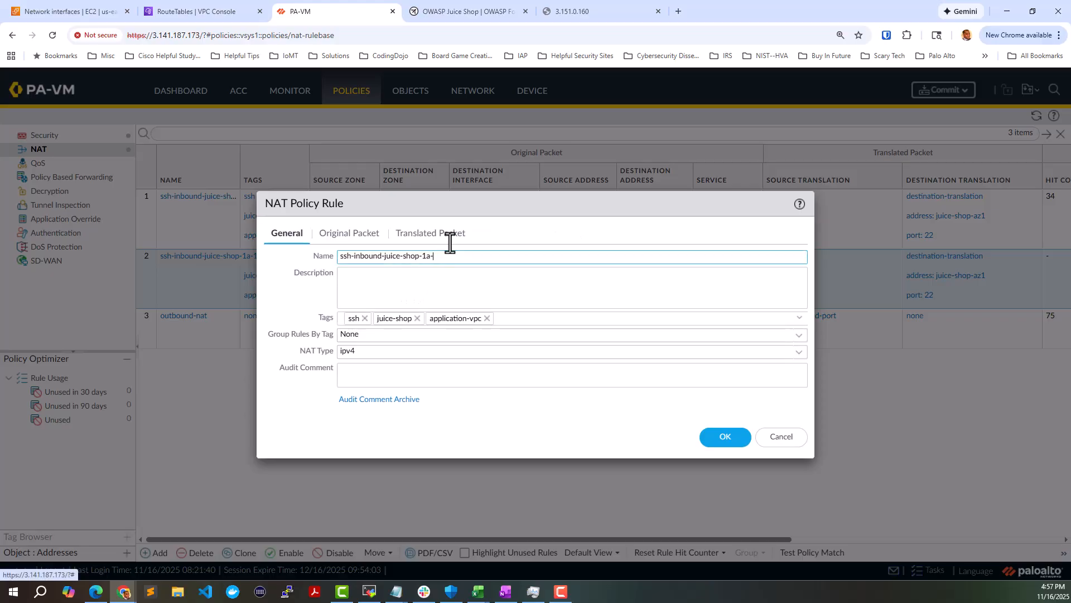
pyautogui.press('Delete')
pyautogui.press('Delete')
pyautogui.press('Delete')
pyautogui.write('https')
pyautogui.click(357, 319)
pyautogui.press('BackSpace')
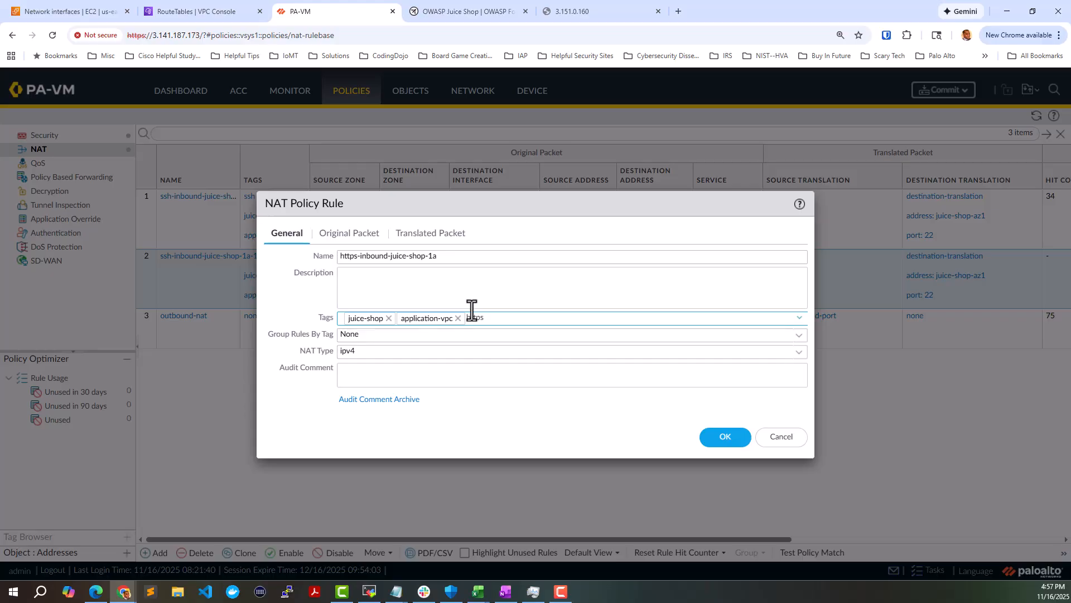
pyautogui.click(360, 337)
# Set the original packet service of the https-inbound-juice-shop-1a NAT rule to https 8888
pyautogui.click(342, 234)
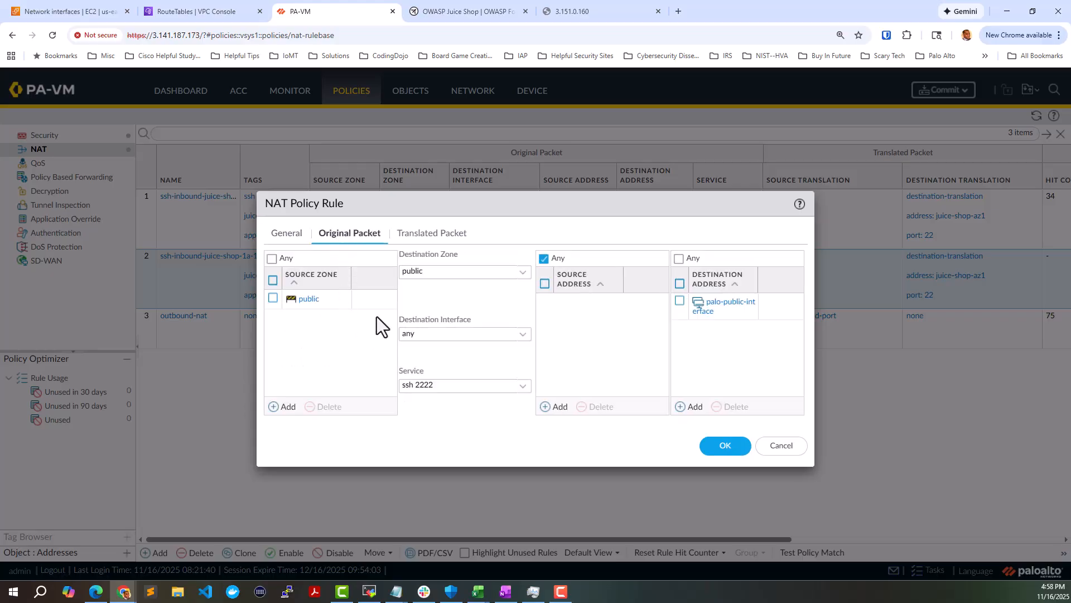
pyautogui.click(497, 385)
pyautogui.write('https')
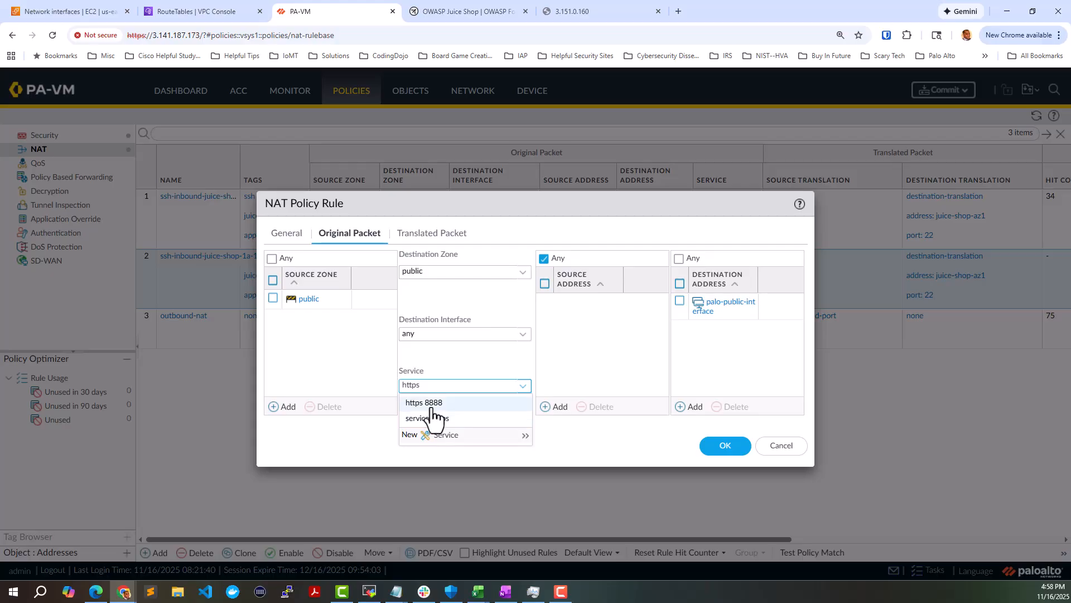
pyautogui.click(430, 406)
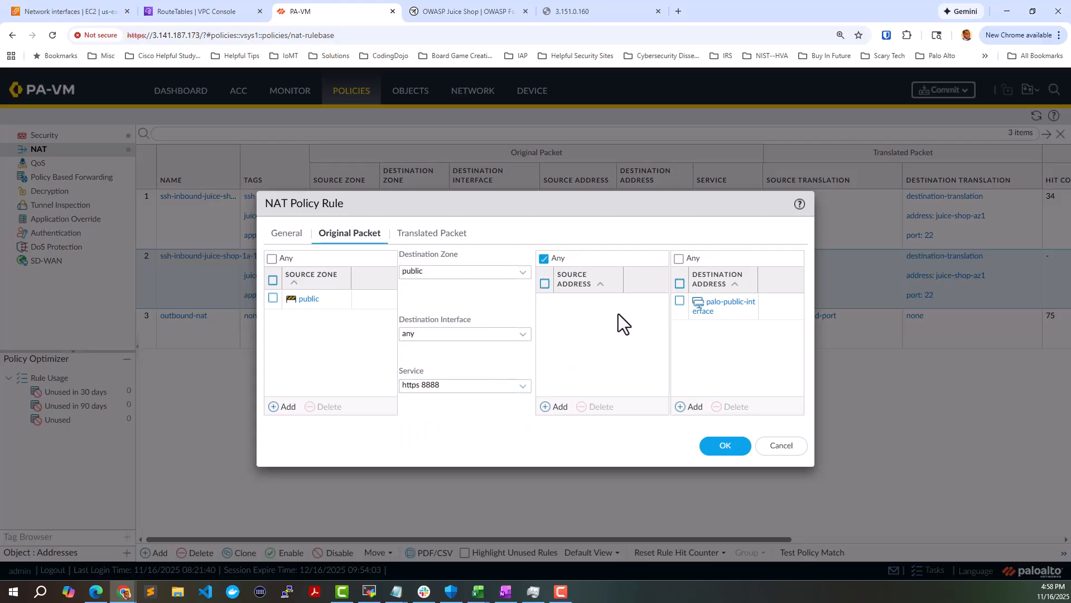
# Set the NAT rule's translated destination port to 3000 and save the rule
pyautogui.click(410, 235)
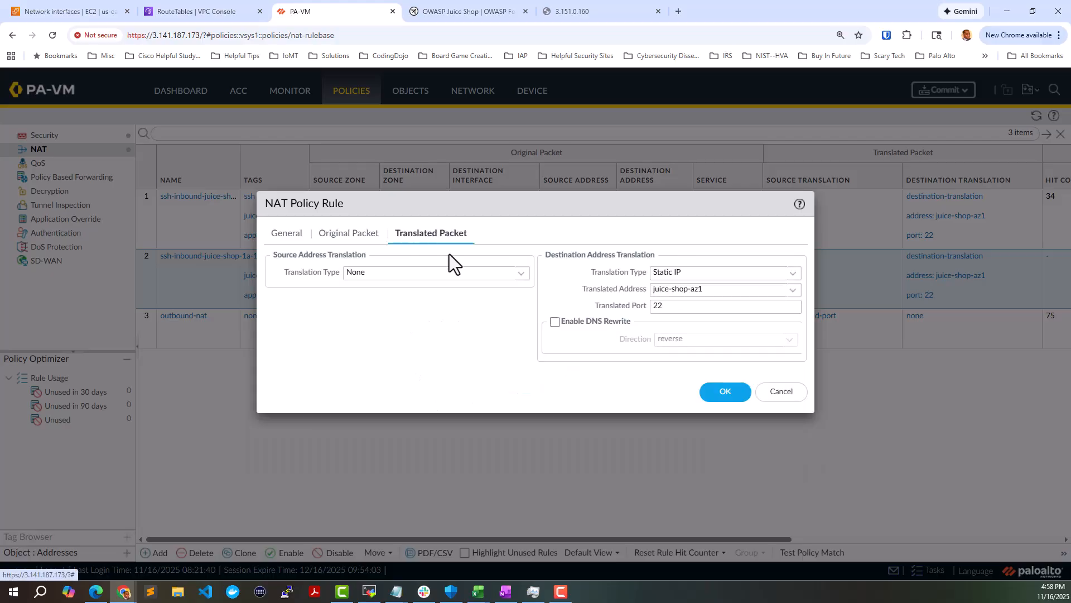
pyautogui.doubleClick(775, 308)
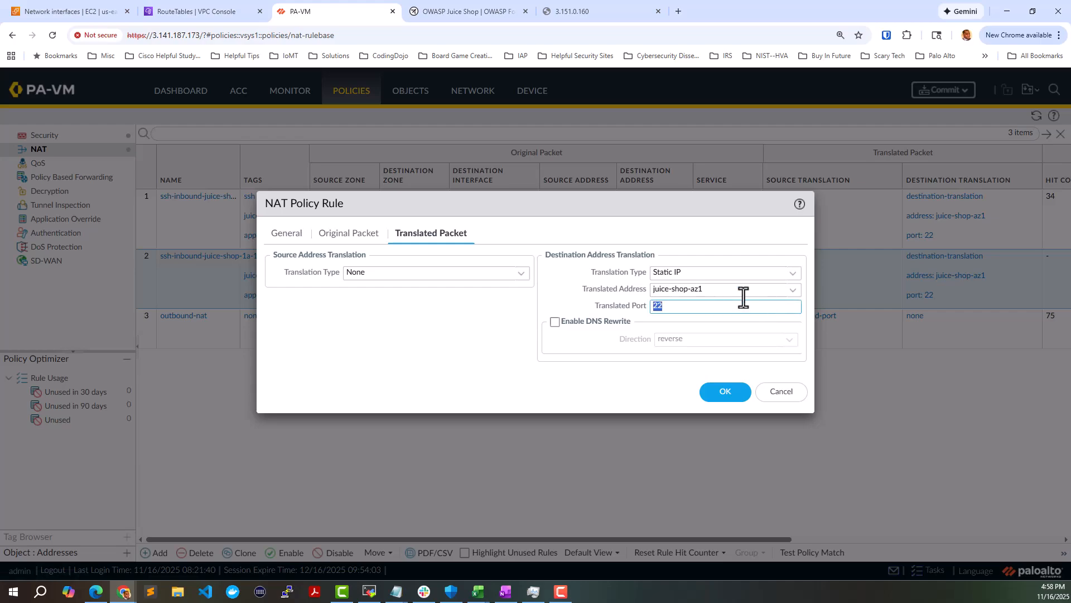
pyautogui.write('3000')
pyautogui.click(724, 392)
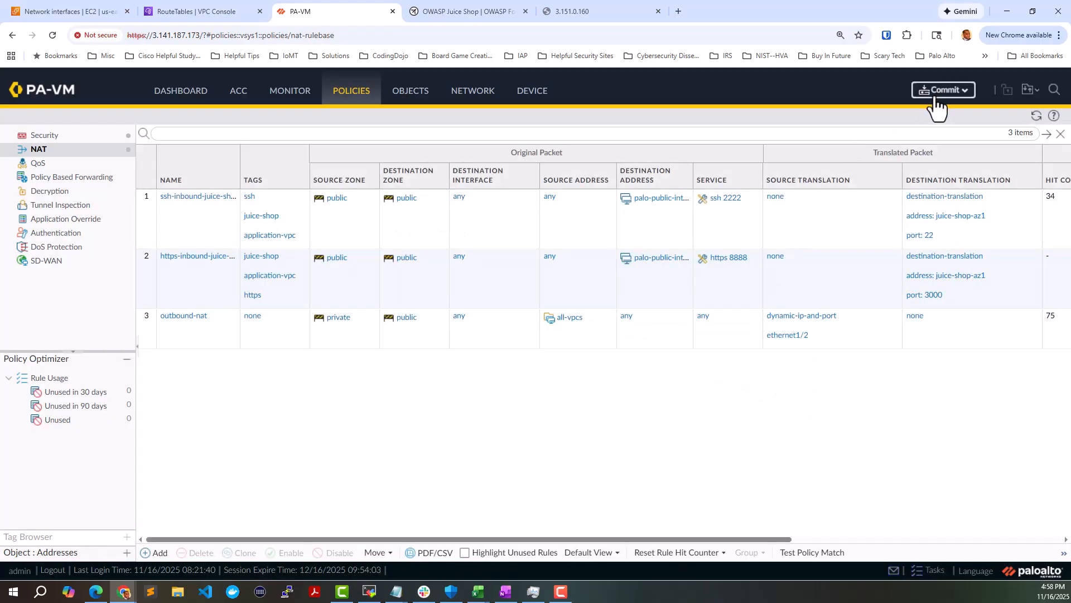
# Commit the firewall changes and check the juice-shop container's port mapping in the MobaXterm session before returning to PA-VM
pyautogui.click(941, 92)
pyautogui.click(658, 495)
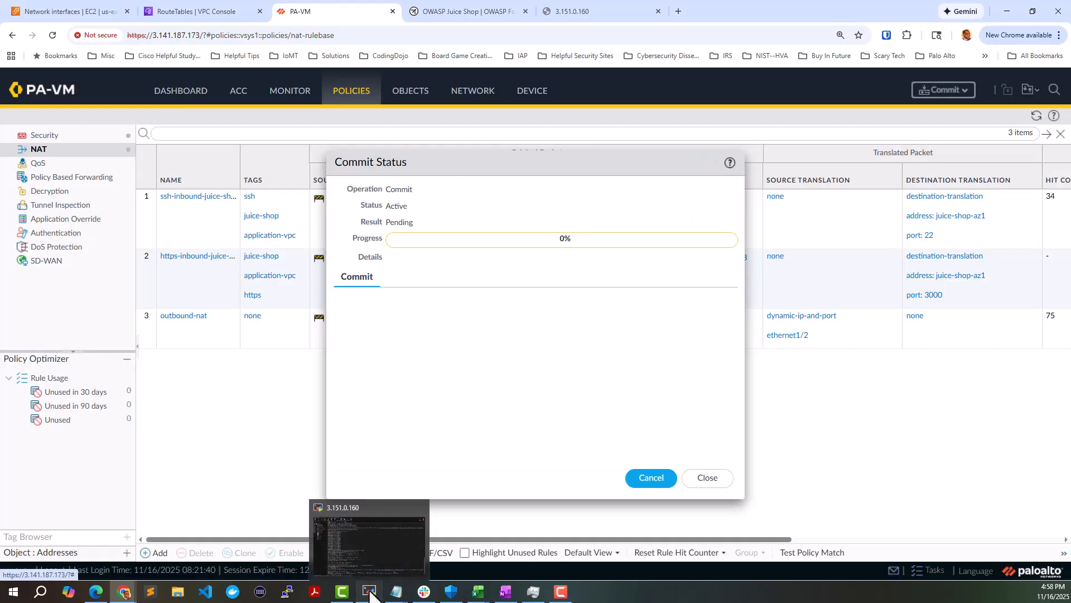
pyautogui.click(379, 530)
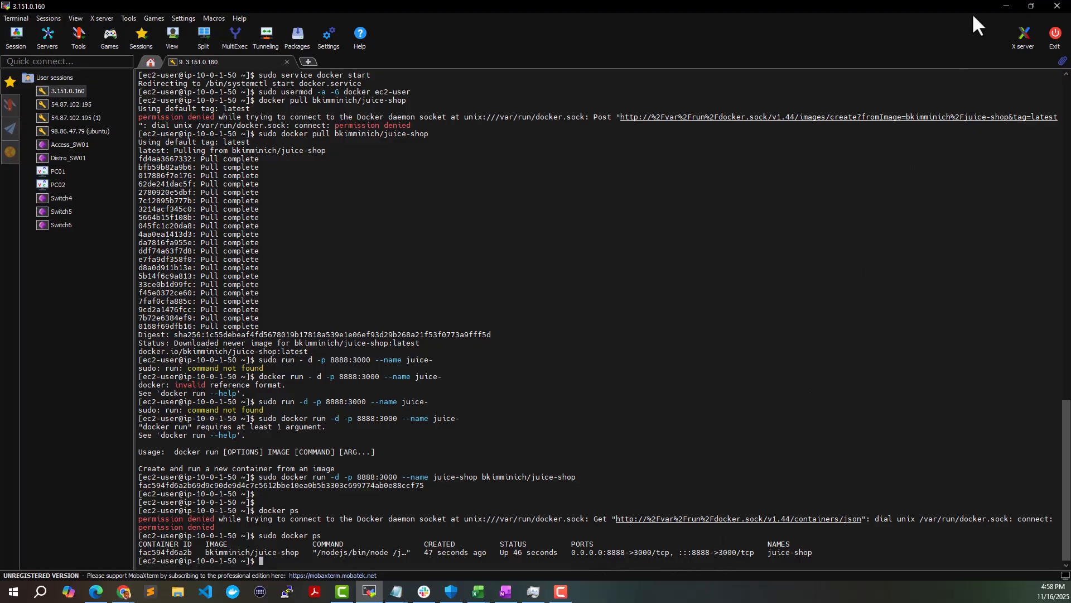
pyautogui.click(1002, 7)
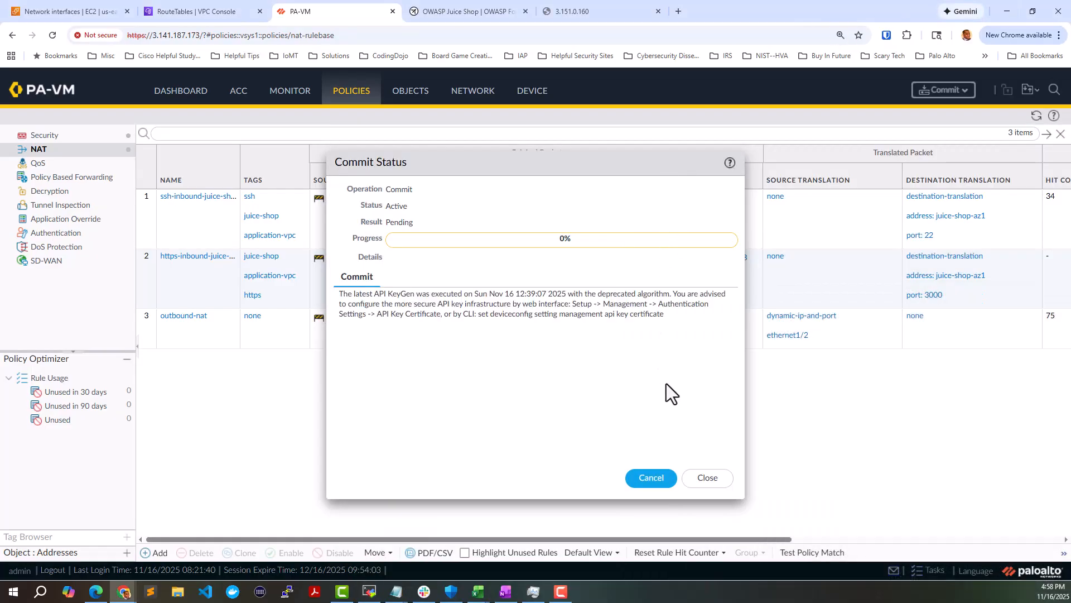
# Review the Security policy rules after the commit and reload the 3.151.0.160 page to test access
pyautogui.click(703, 480)
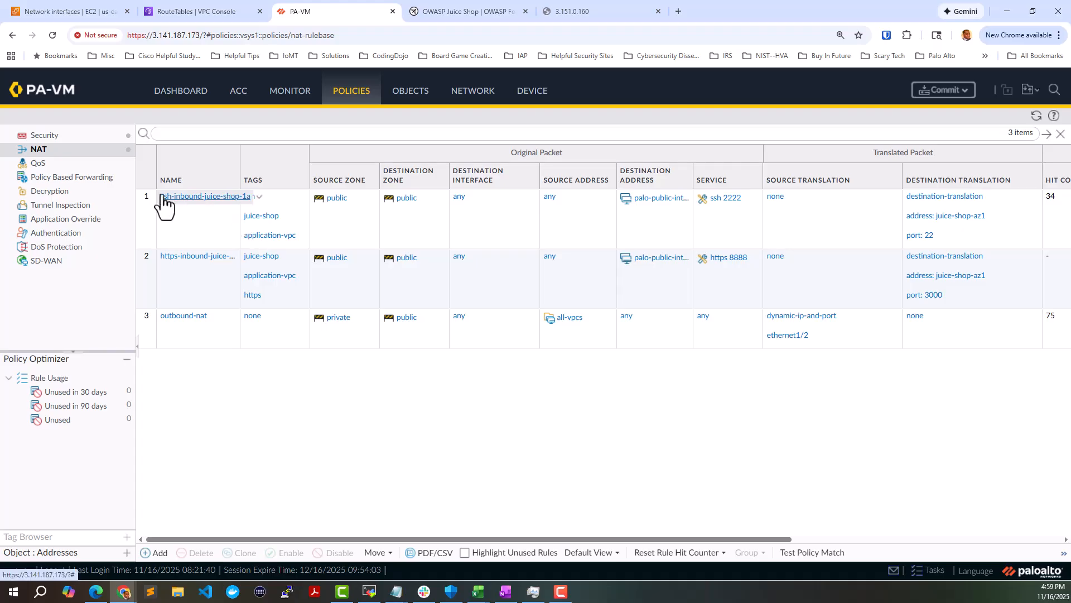
pyautogui.click(39, 135)
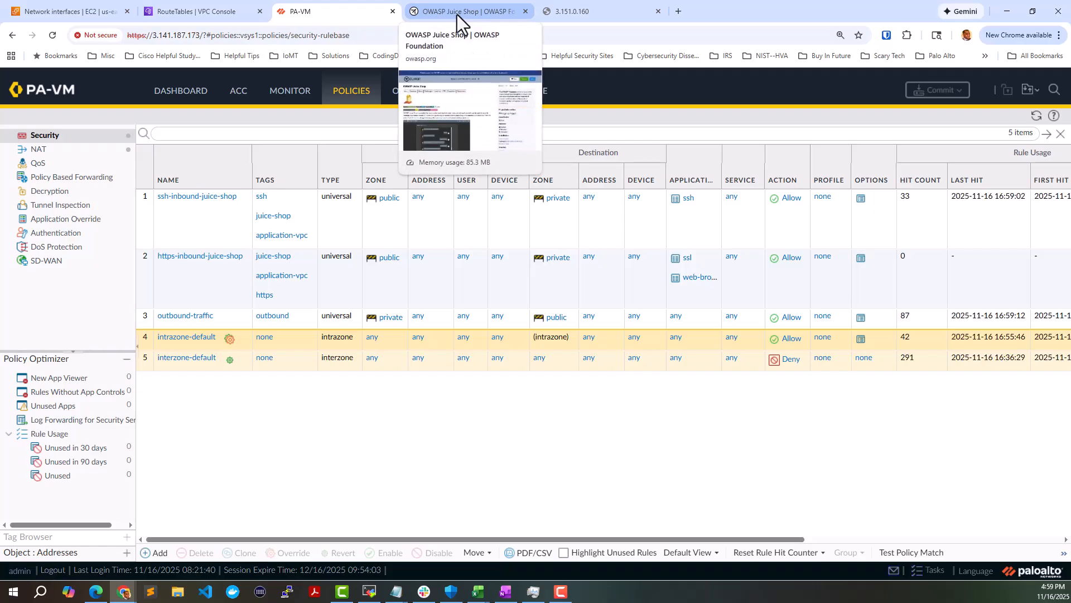
pyautogui.click(586, 11)
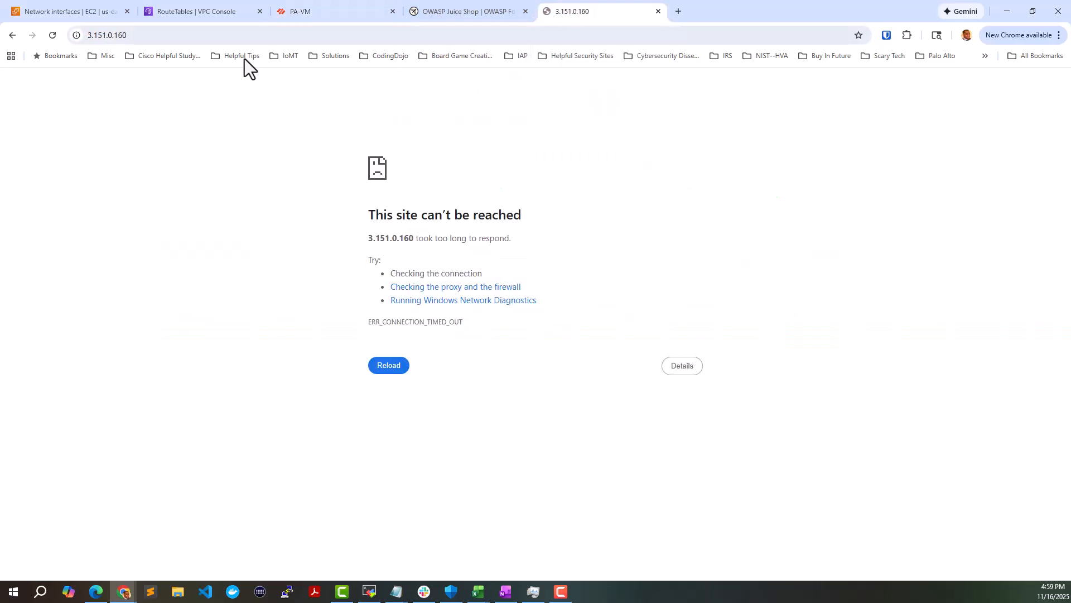
pyautogui.click(49, 35)
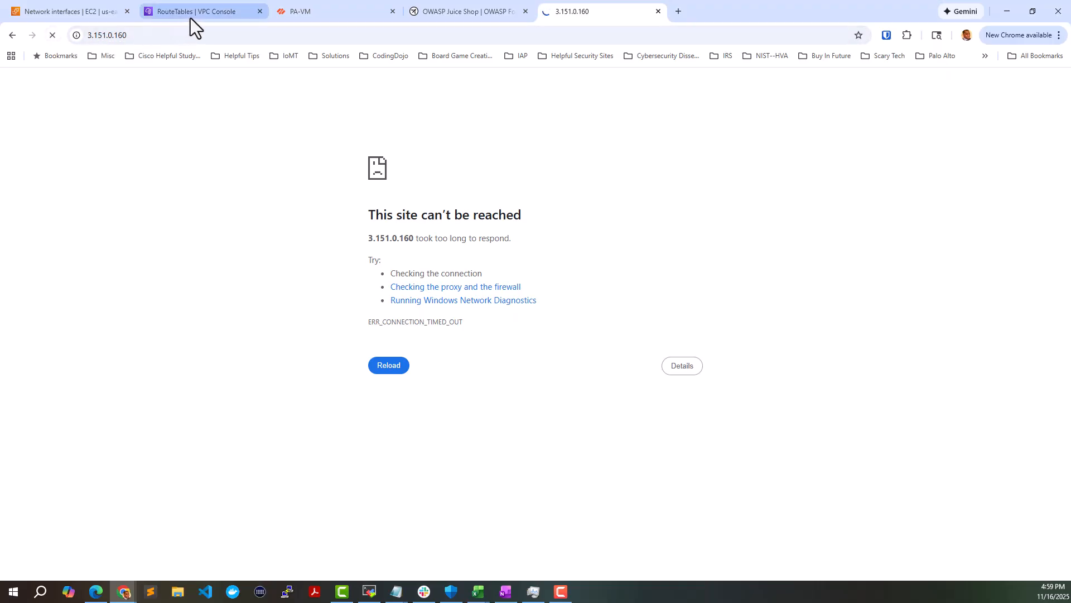
pyautogui.click(296, 14)
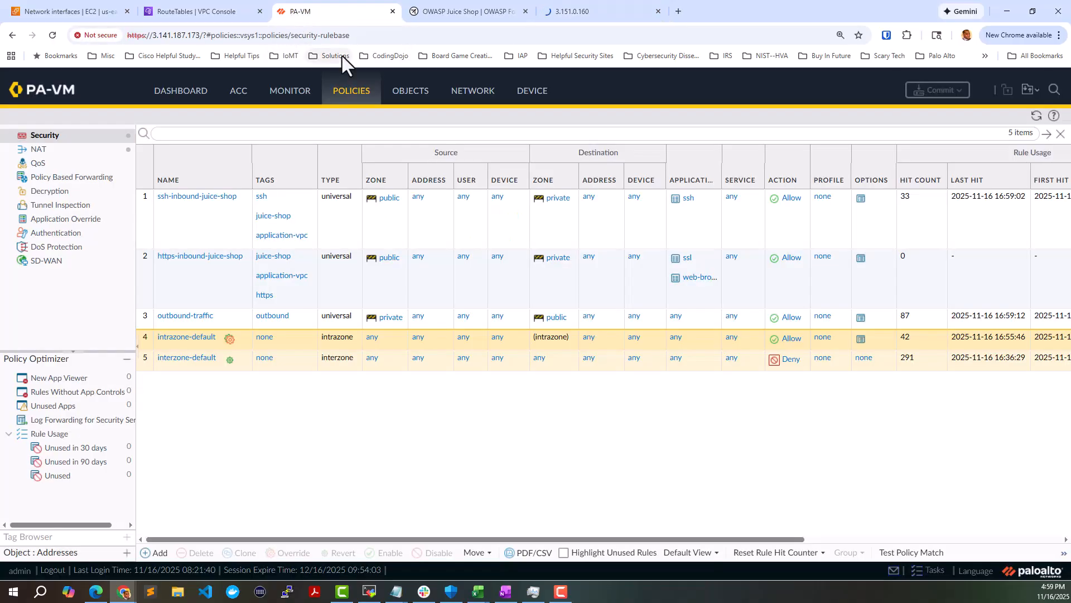
pyautogui.click(581, 10)
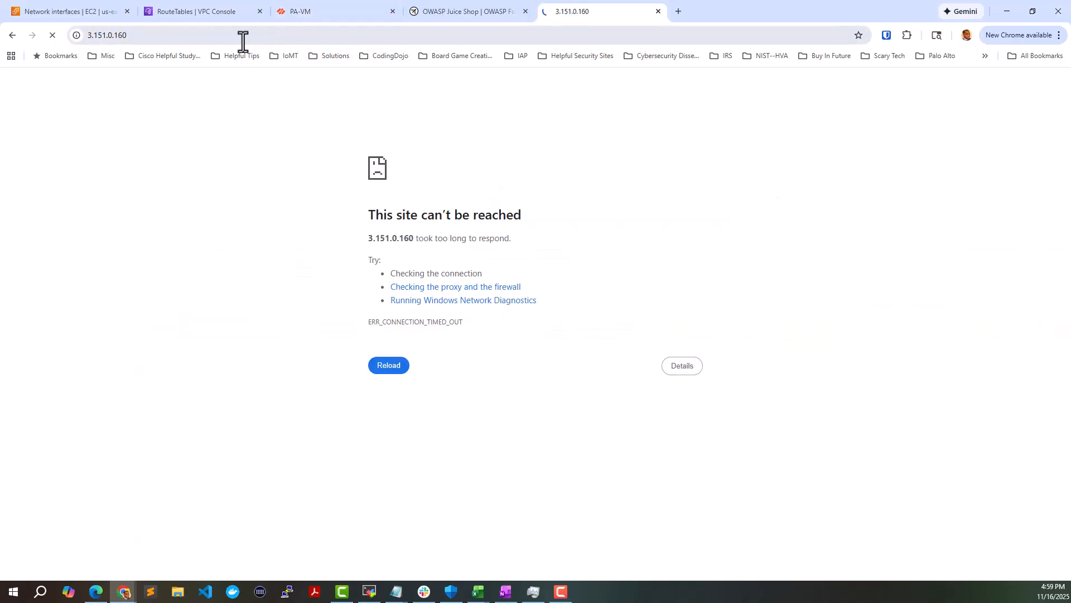
pyautogui.click(252, 37)
pyautogui.click(252, 36)
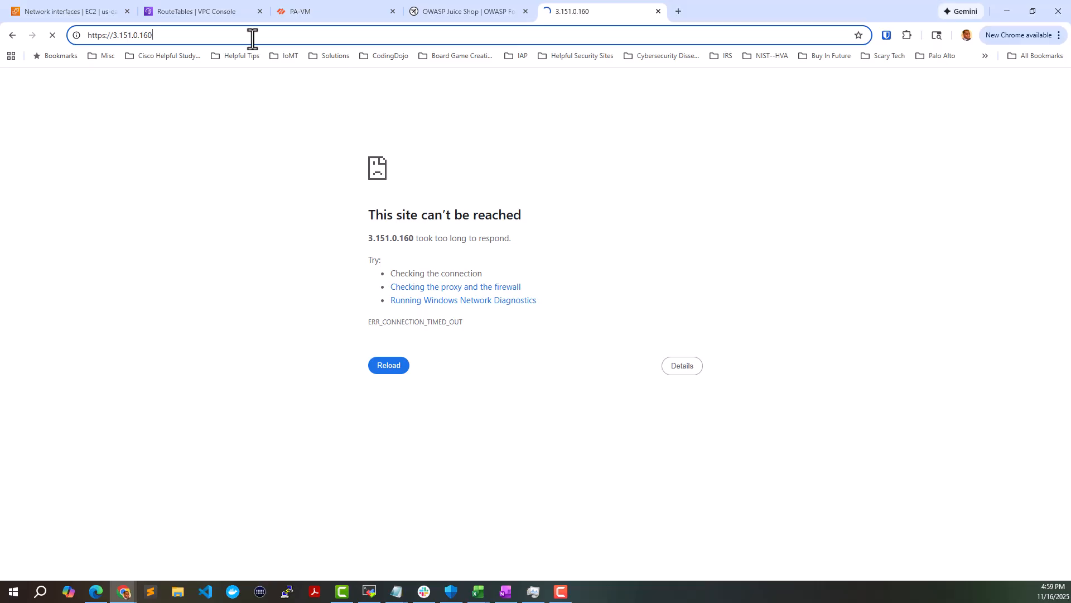
pyautogui.write(':')
pyautogui.write('8888')
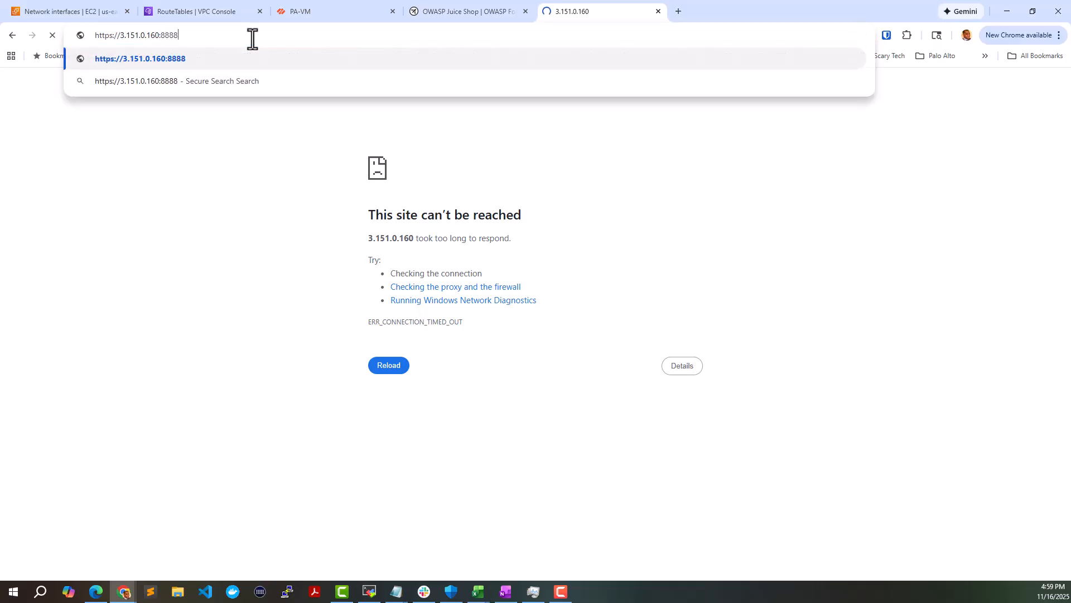
pyautogui.press('Return')
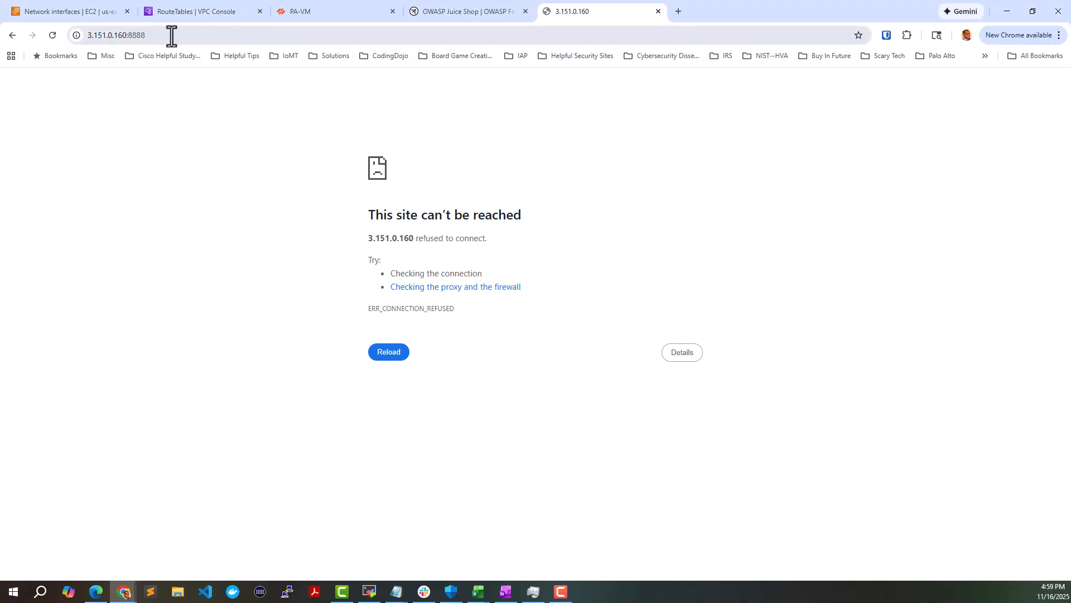
# Edit the test page's address and request 3.151.0.160:8888 again
pyautogui.click(127, 38)
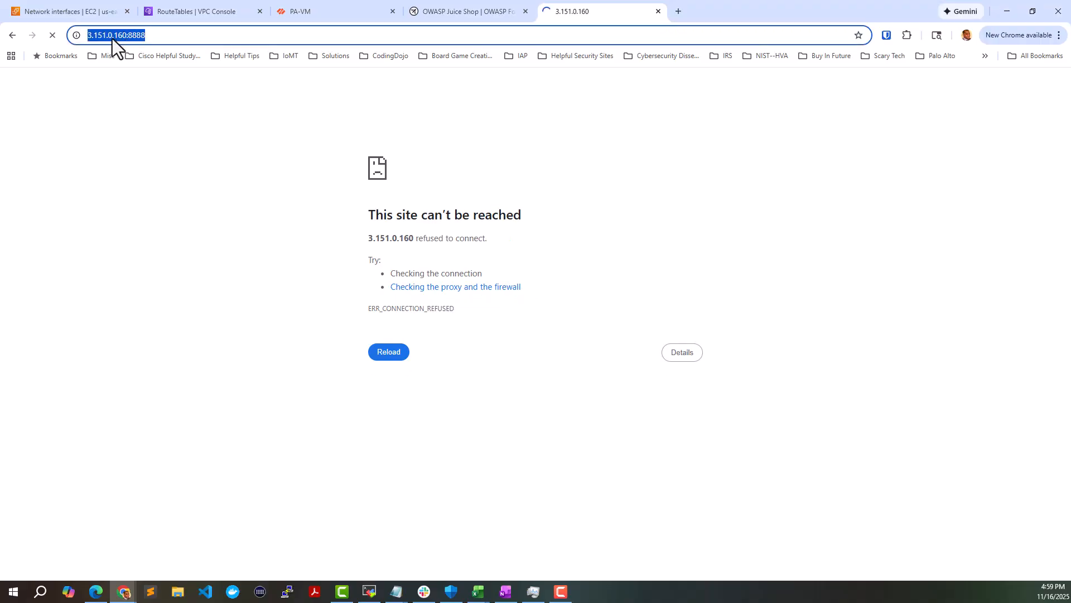
pyautogui.click(112, 38)
pyautogui.press('BackSpace')
pyautogui.write(':')
pyautogui.press('Return')
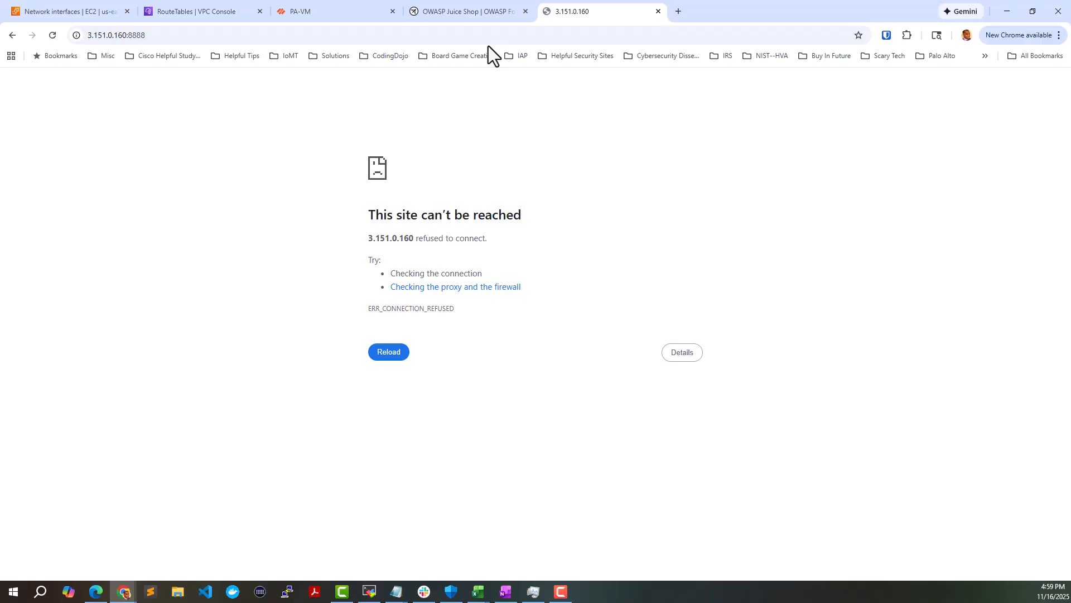
# Inspect the detailed log view of the newest port 8888 session in the PA-VM traffic log
pyautogui.click(304, 11)
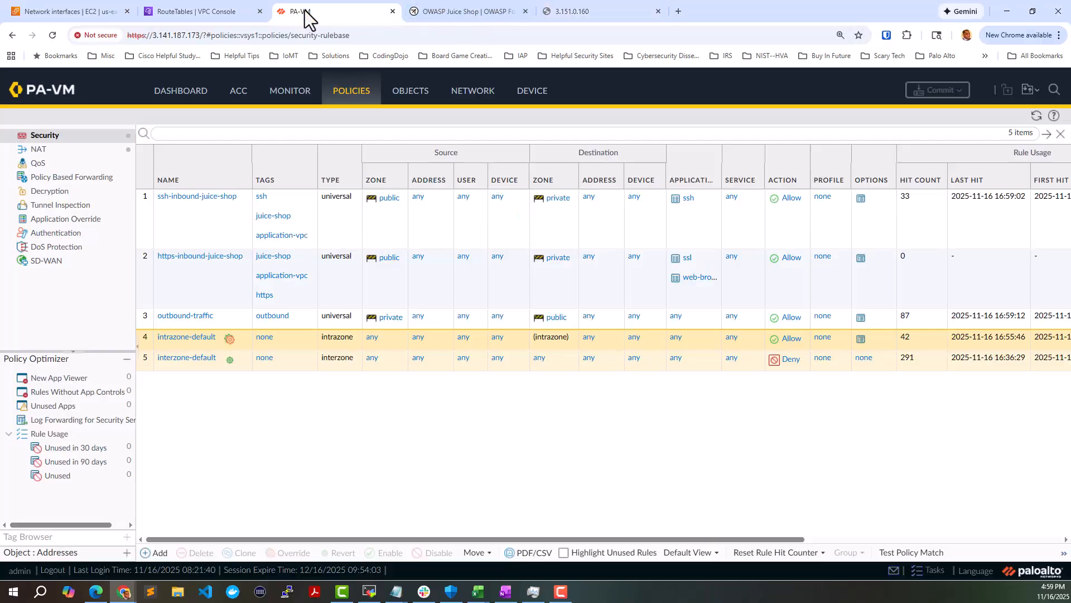
pyautogui.click(293, 95)
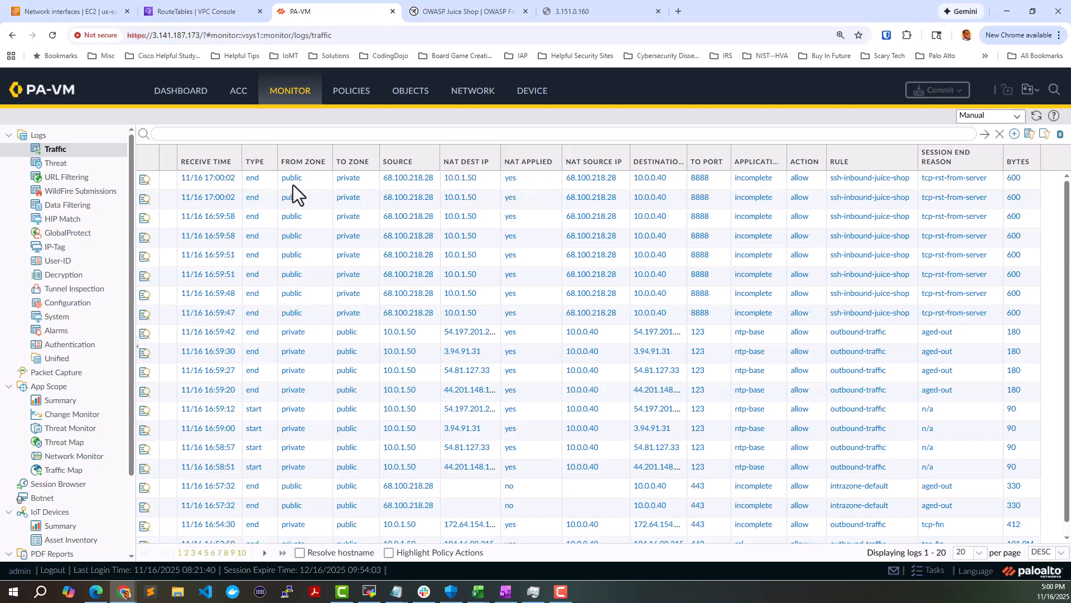
pyautogui.click(146, 180)
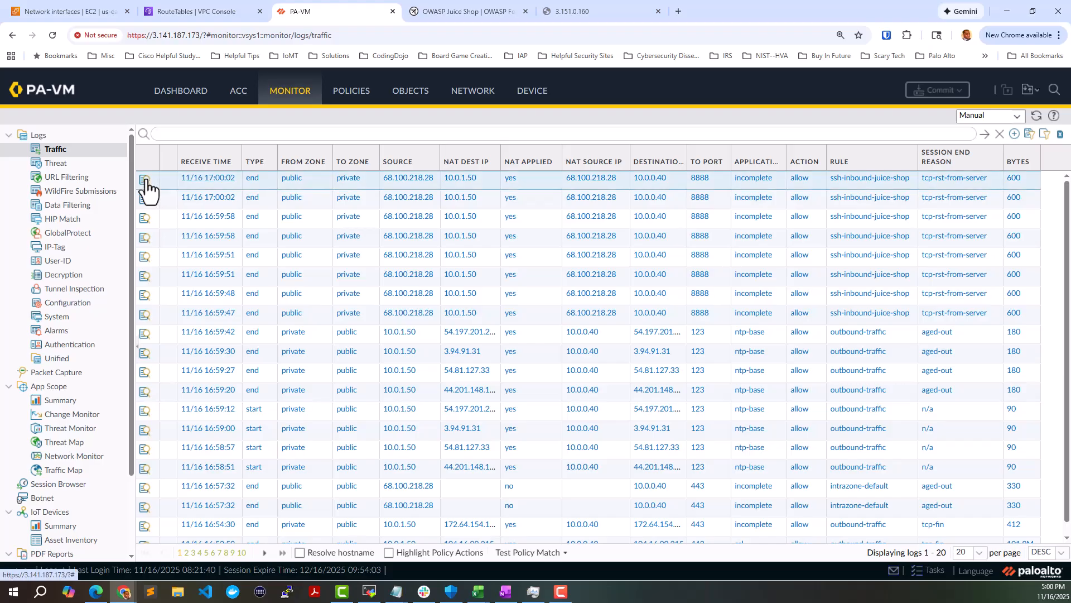
pyautogui.click(146, 182)
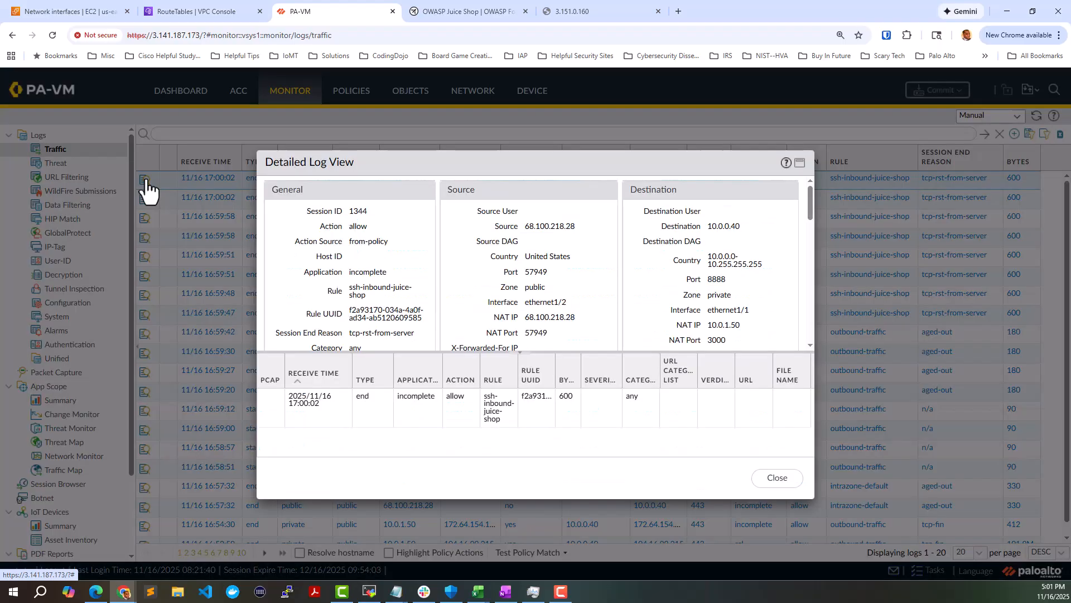
pyautogui.click(787, 480)
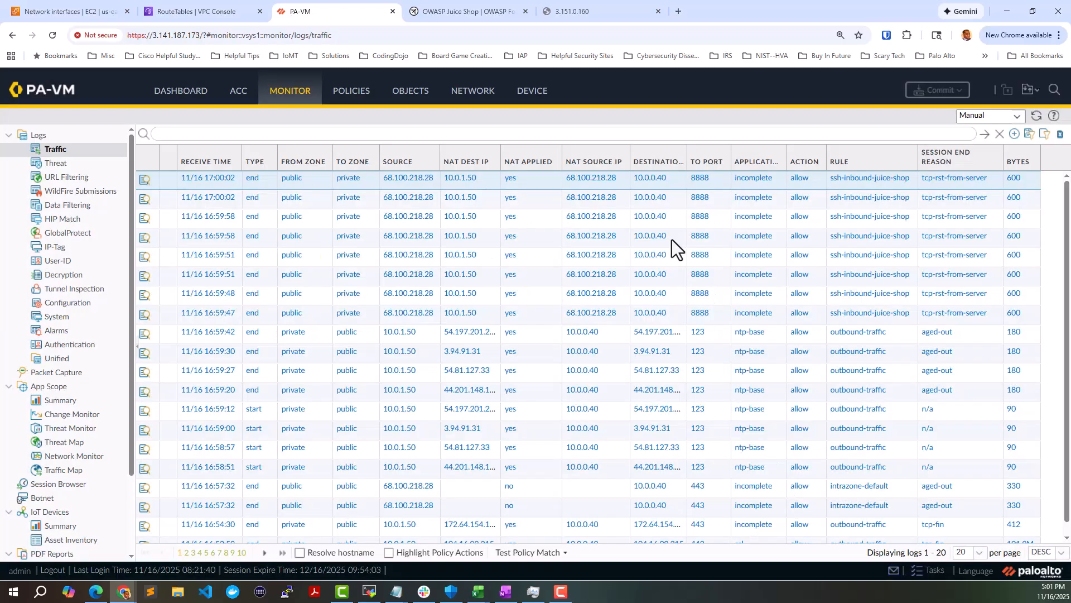
# Reload the 3.151.0.160:8888 page to generate another connection attempt, and return to PA-VM
pyautogui.click(572, 12)
pyautogui.click(389, 353)
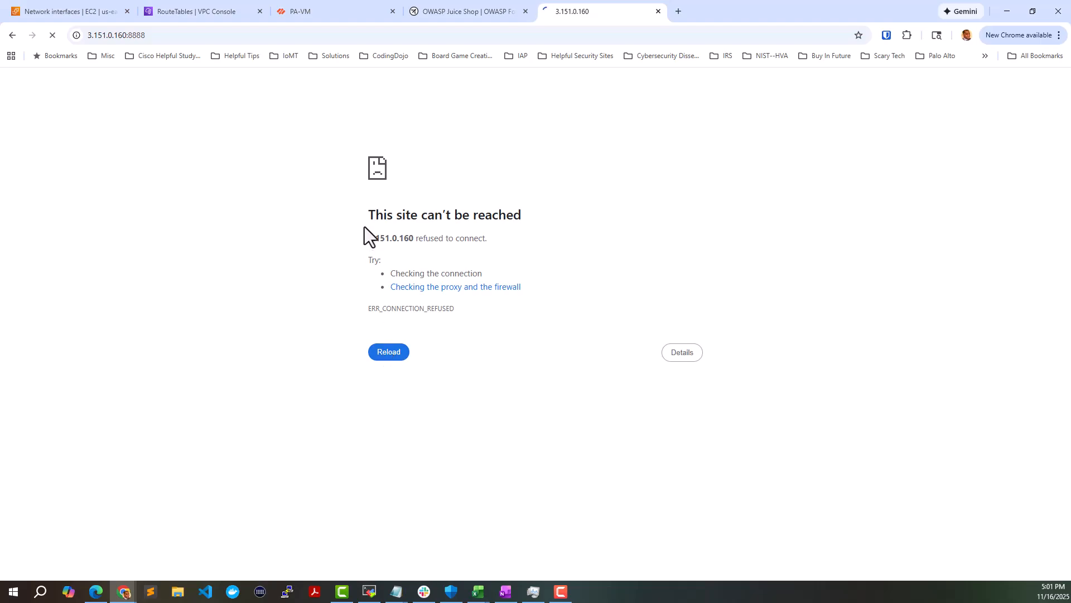
pyautogui.click(312, 11)
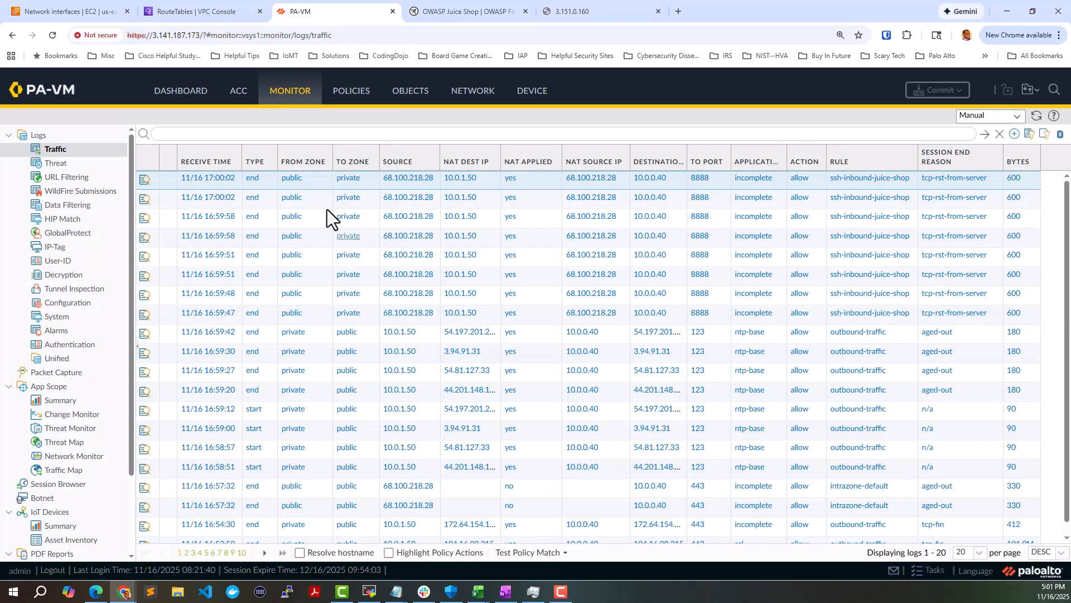
# Examine the NAT rules' hit counts and the translation settings of the https-inbound-juice-shop-1a rule
pyautogui.click(353, 94)
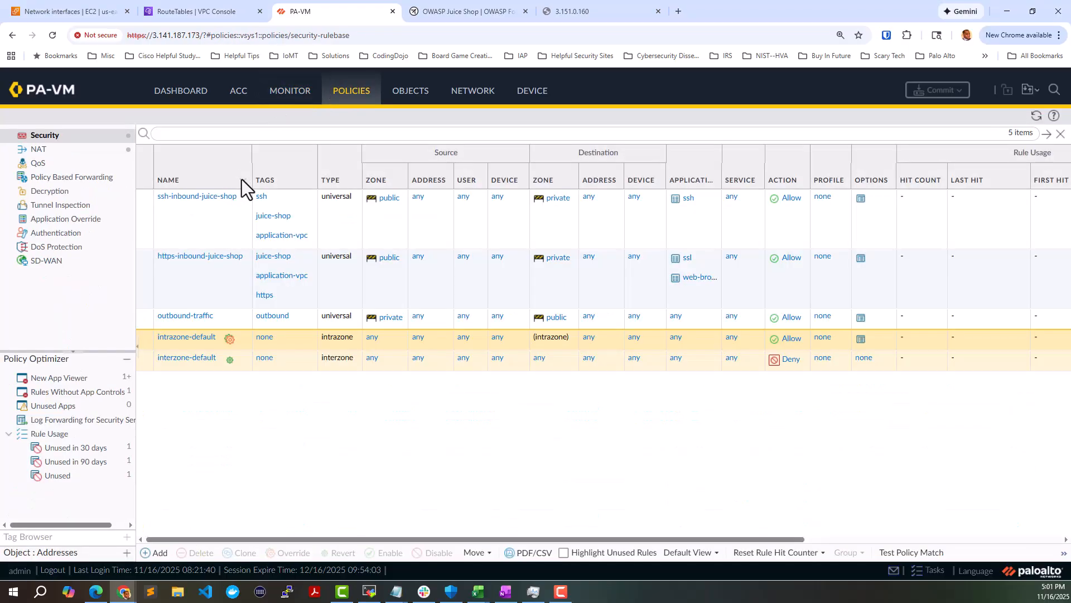
pyautogui.click(53, 152)
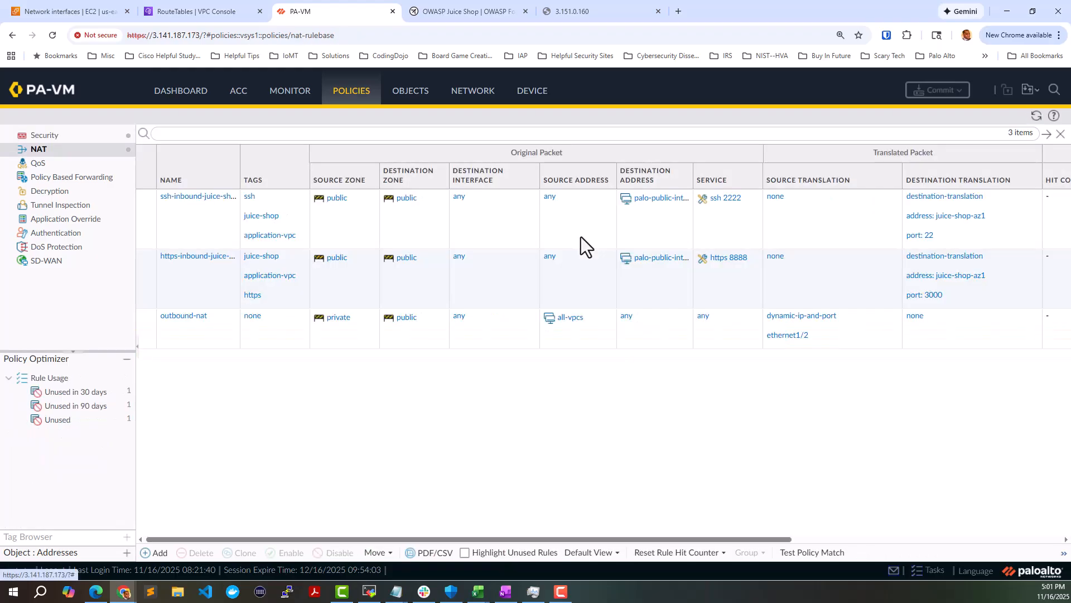
pyautogui.moveTo(647, 537); pyautogui.dragTo(835, 538)
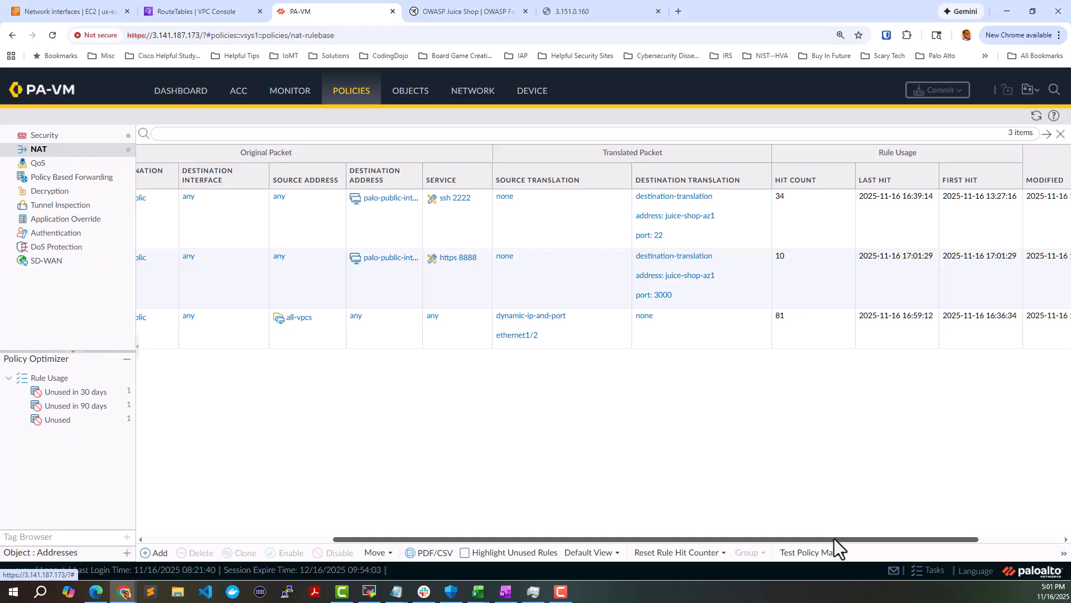
pyautogui.moveTo(834, 538); pyautogui.dragTo(746, 535)
pyautogui.moveTo(677, 536); pyautogui.dragTo(642, 536)
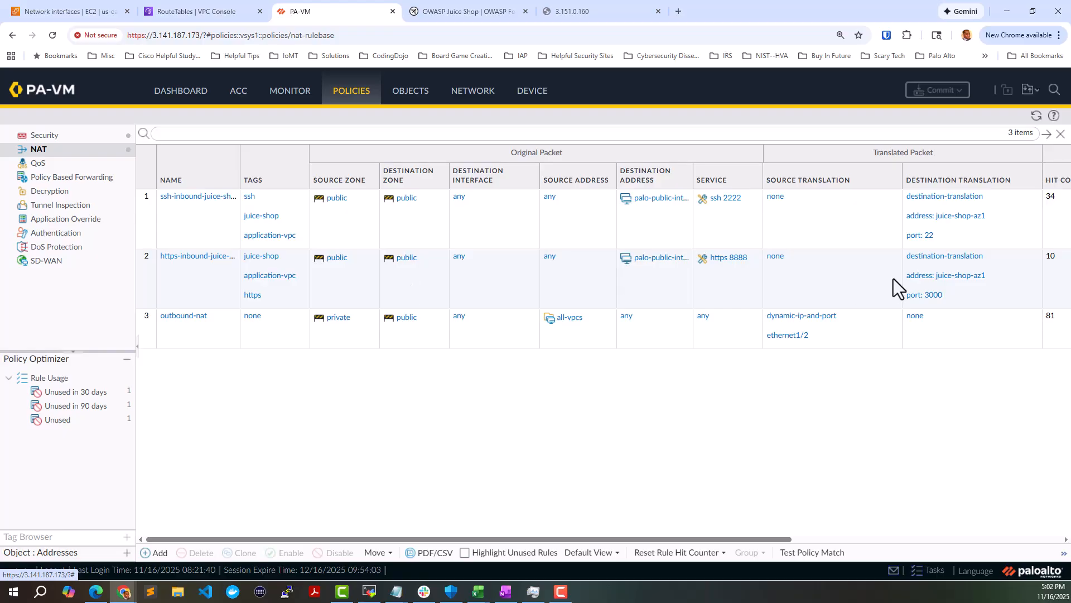
# Clear the translated port in the https-inbound-juice-shop-1a NAT rule's destination translation and commit all changes
pyautogui.click(931, 296)
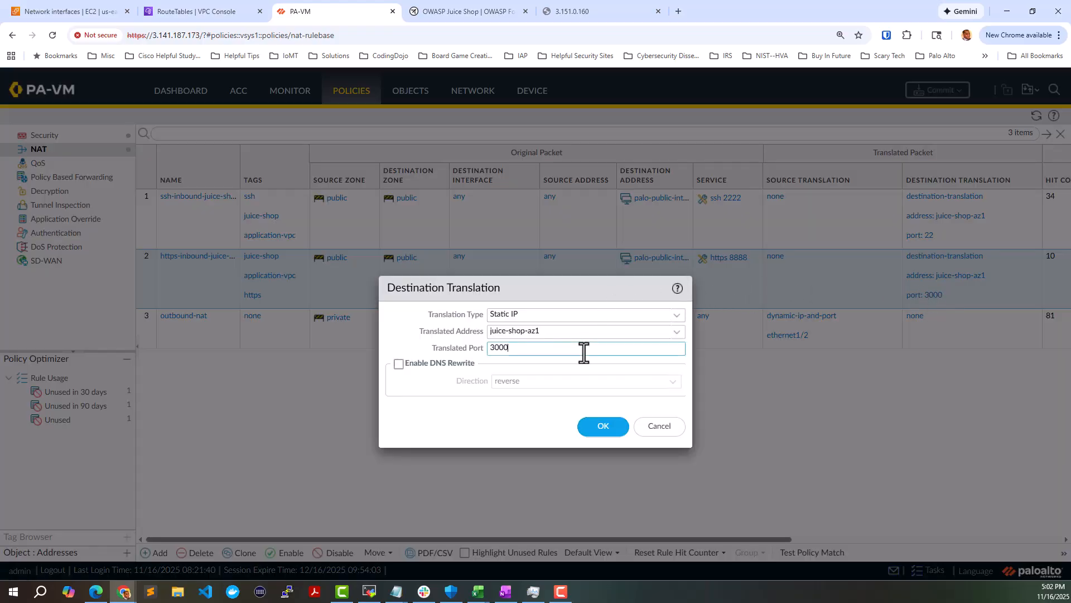
pyautogui.doubleClick(583, 349)
pyautogui.press('BackSpace')
pyautogui.click(605, 425)
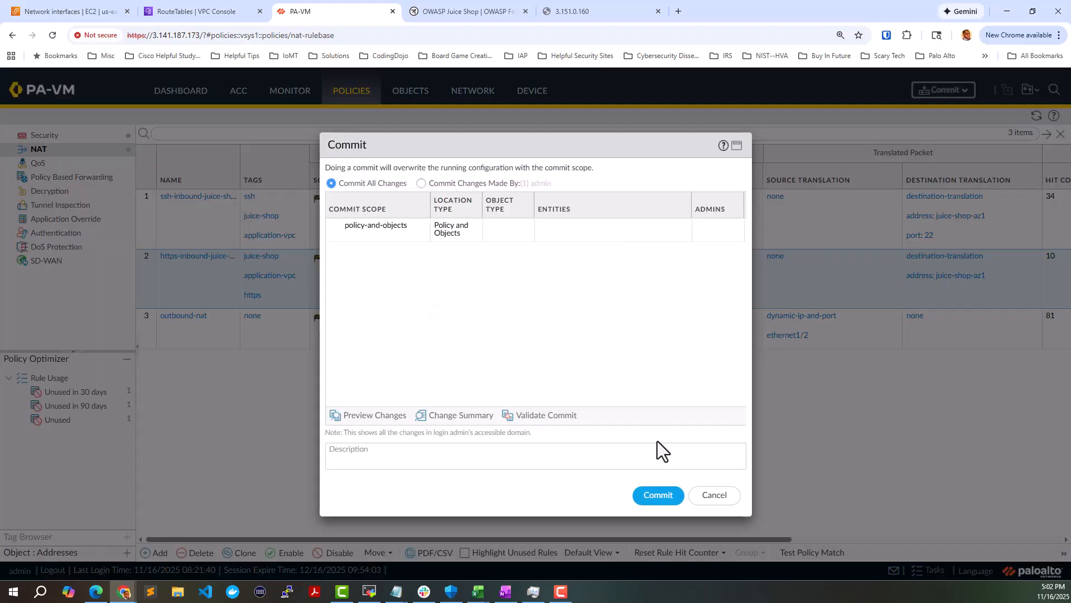
pyautogui.click(657, 495)
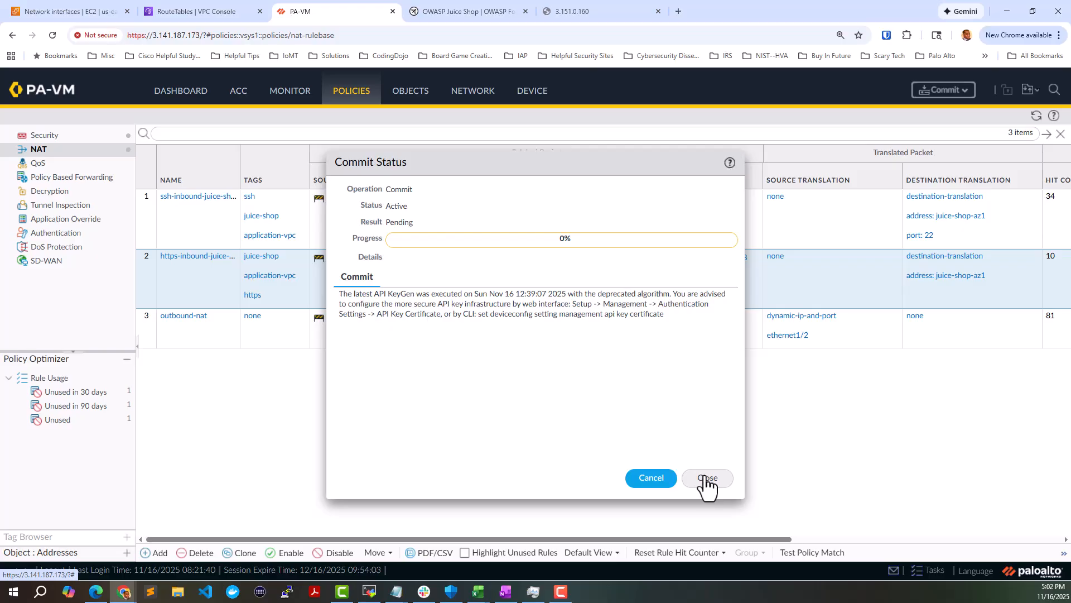
pyautogui.click(706, 480)
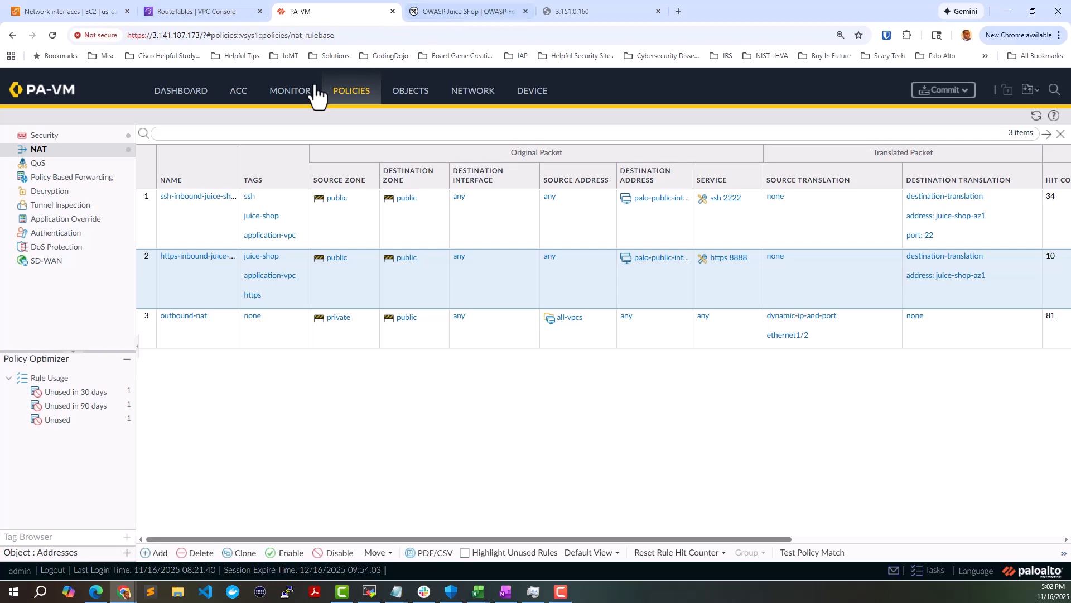
# Check the firewall's traffic log and load the Juice Shop site at 3.151.0.160:8888
pyautogui.click(291, 92)
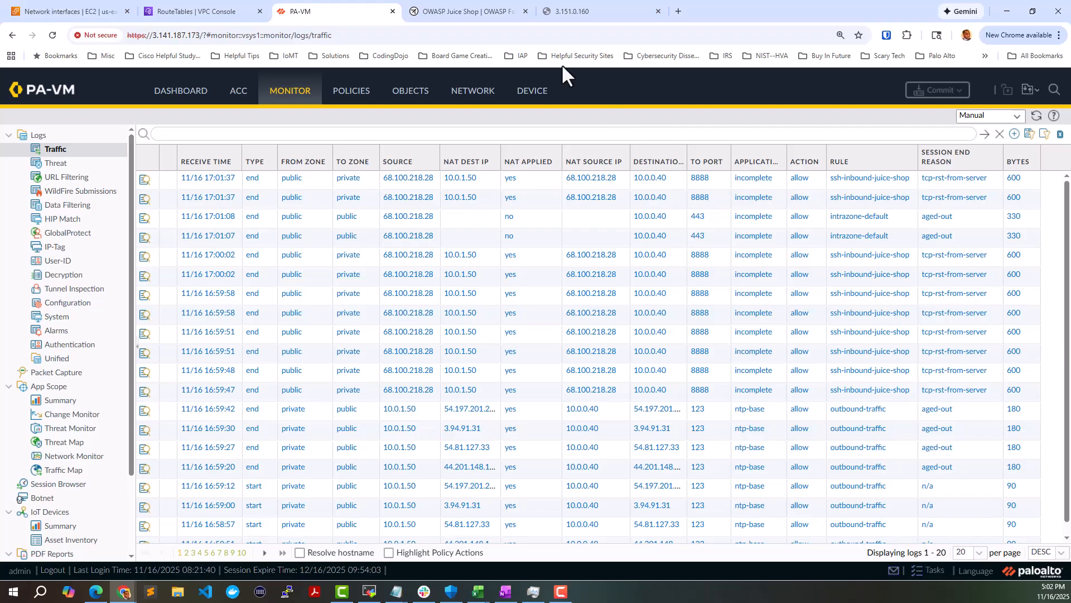
pyautogui.click(567, 5)
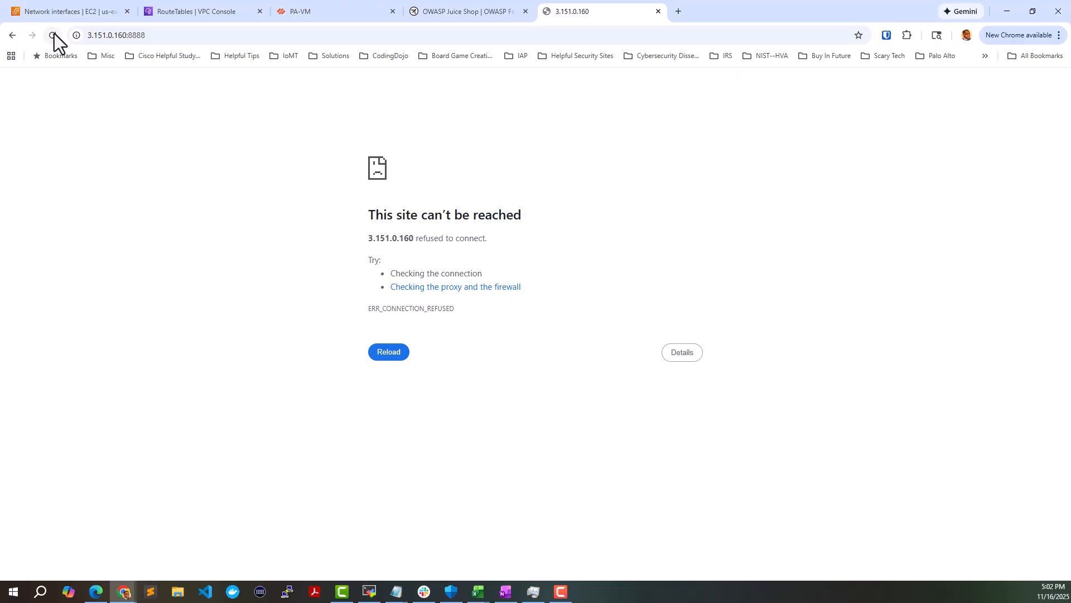
pyautogui.click(54, 34)
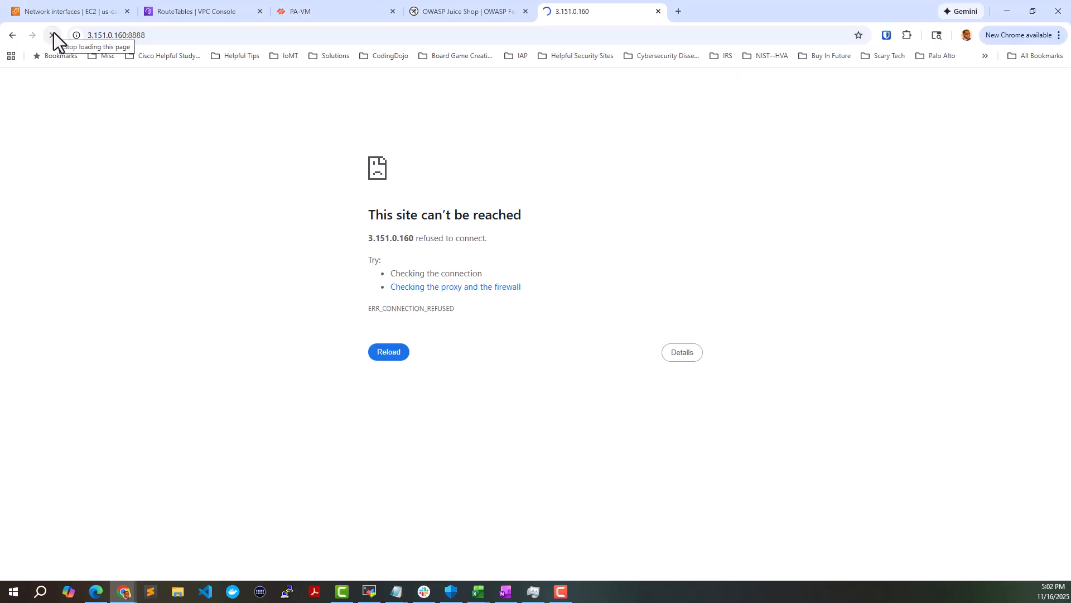
pyautogui.click(165, 36)
pyautogui.click(165, 35)
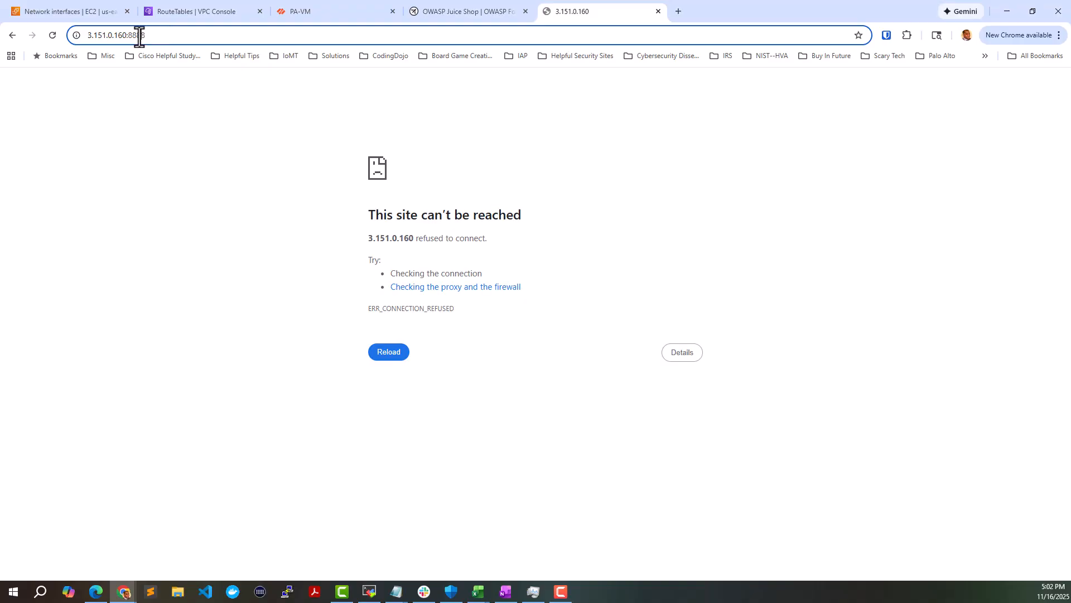
pyautogui.press('Return')
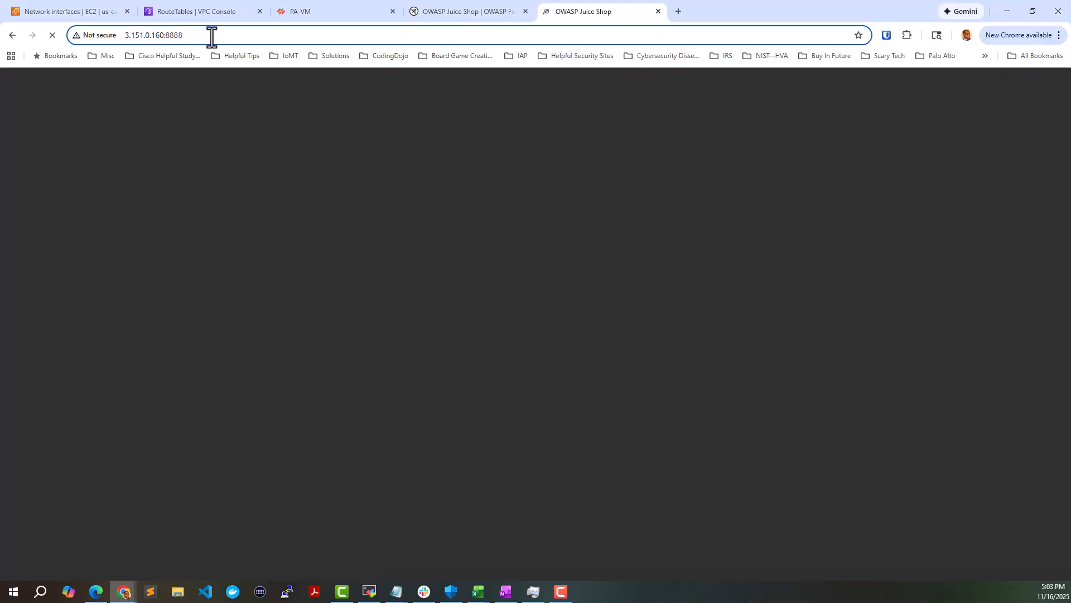
# Dismiss the Juice Shop welcome message, accept the cookies and browse the All Products list
pyautogui.click(215, 36)
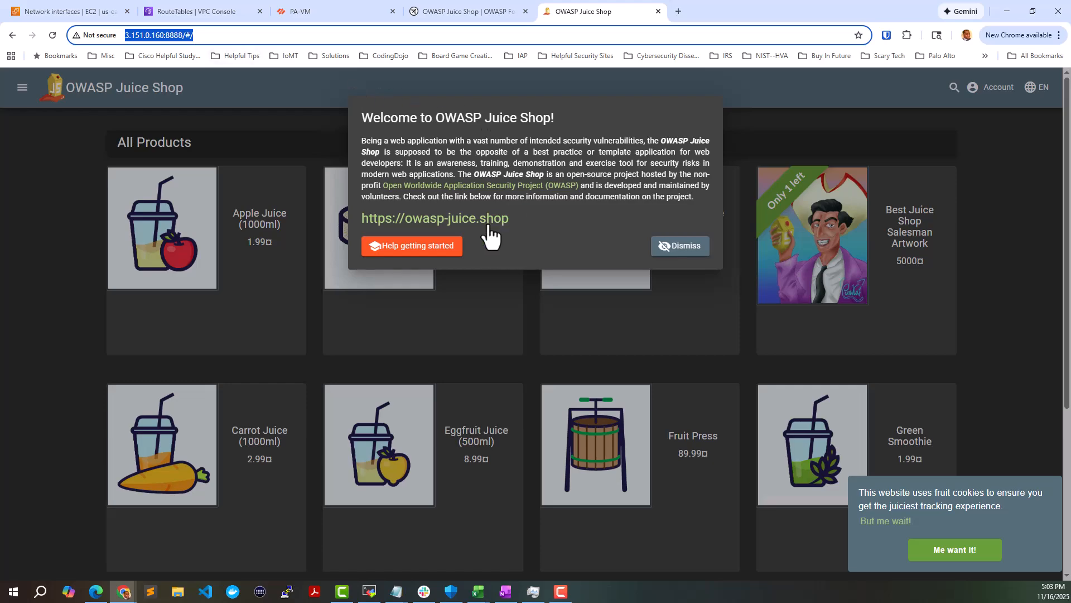
pyautogui.click(669, 250)
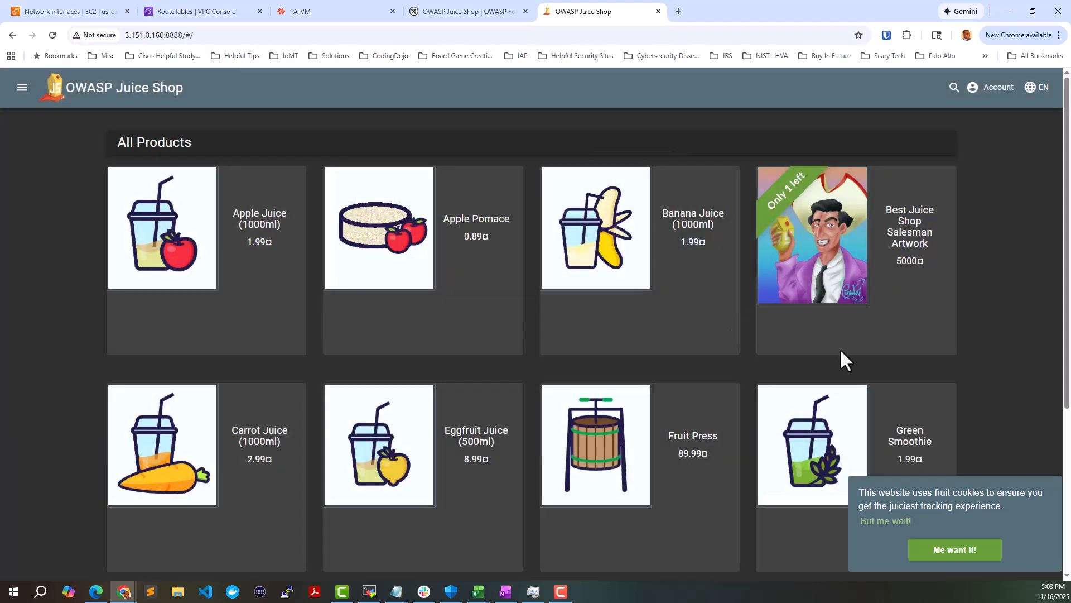
pyautogui.click(963, 551)
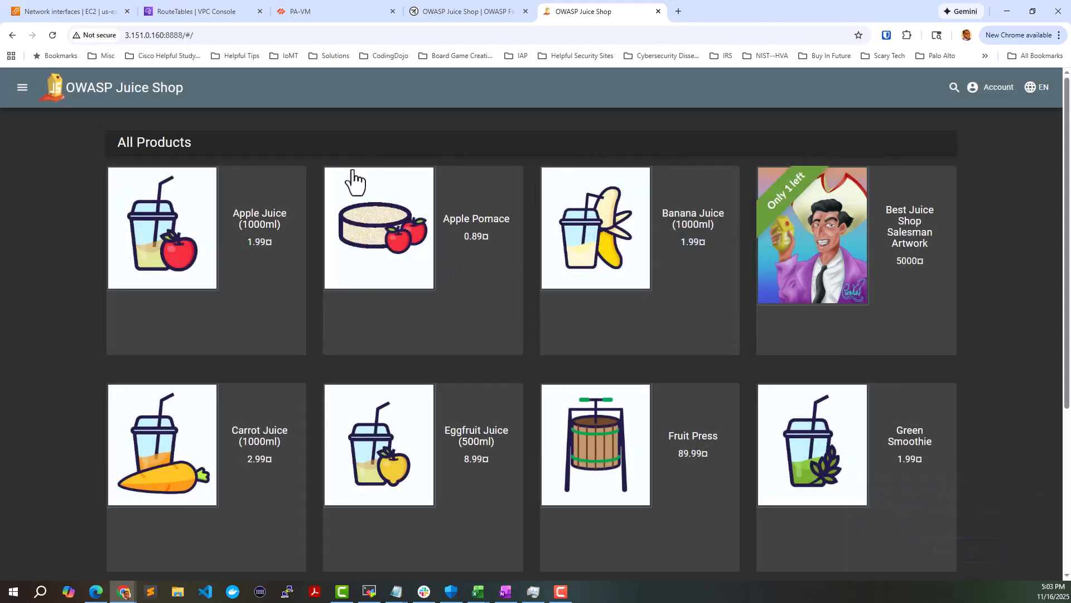
pyautogui.scroll(-3, 370, 296)
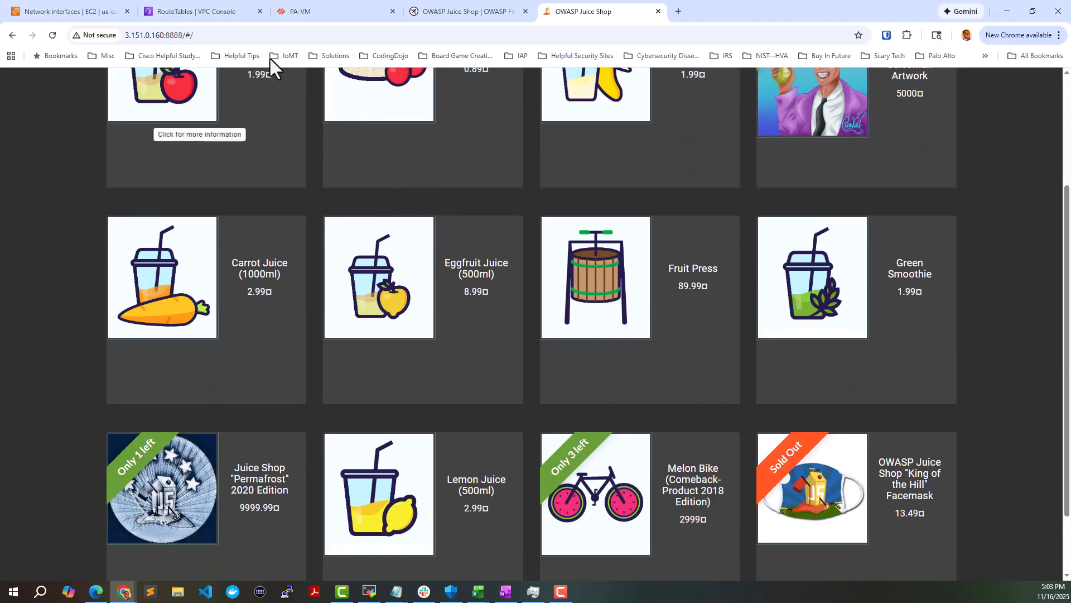
# Look through the OWASP Juice Shop project page and return to the start of the deployed shop's All Products list
pyautogui.click(447, 12)
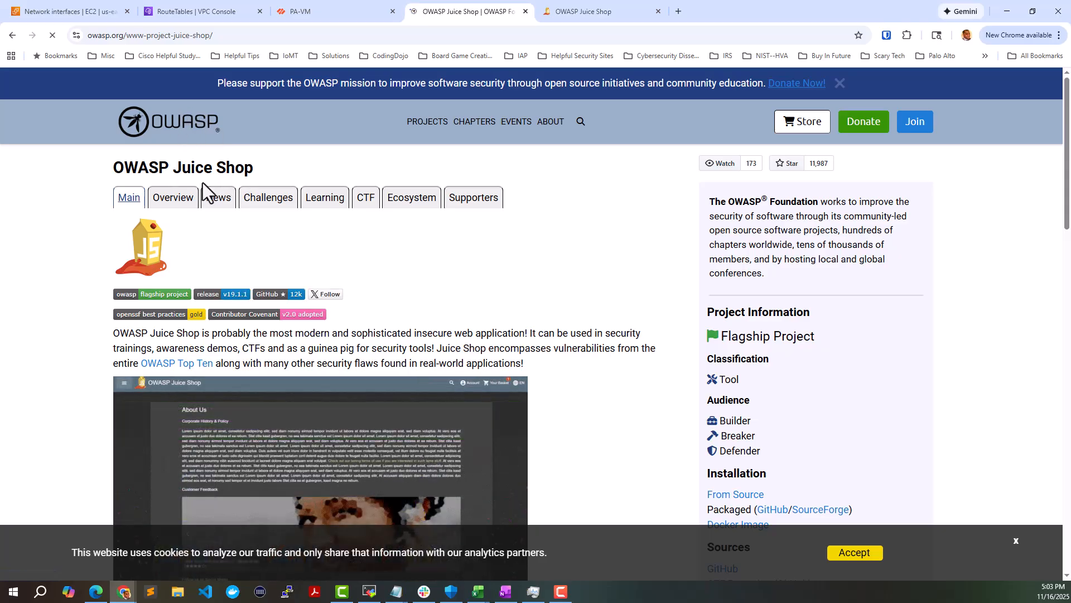
pyautogui.scroll(-12, 211, 280)
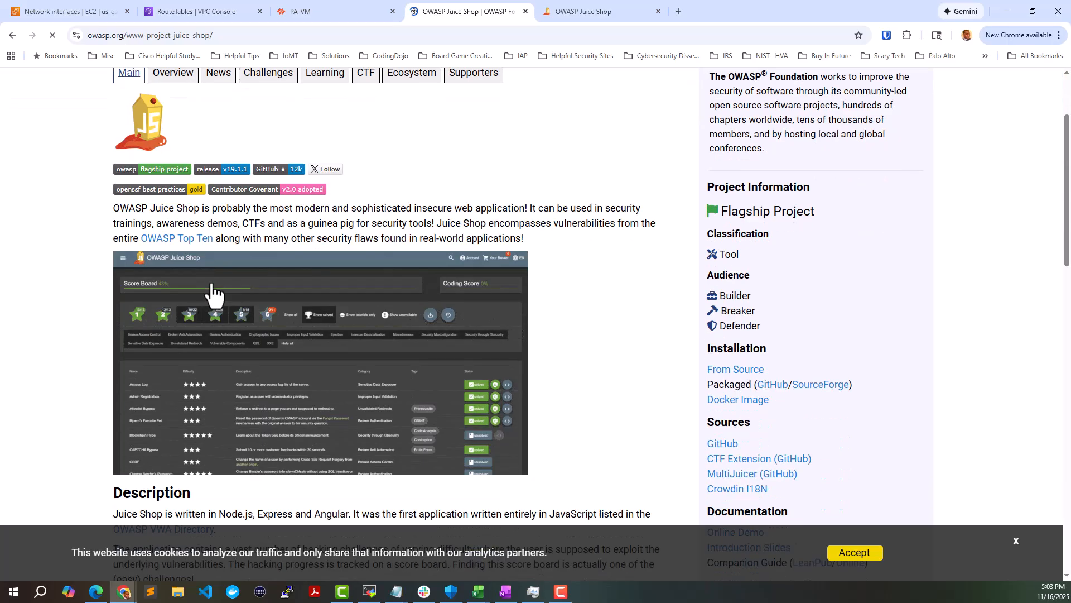
pyautogui.scroll(-10, 213, 283)
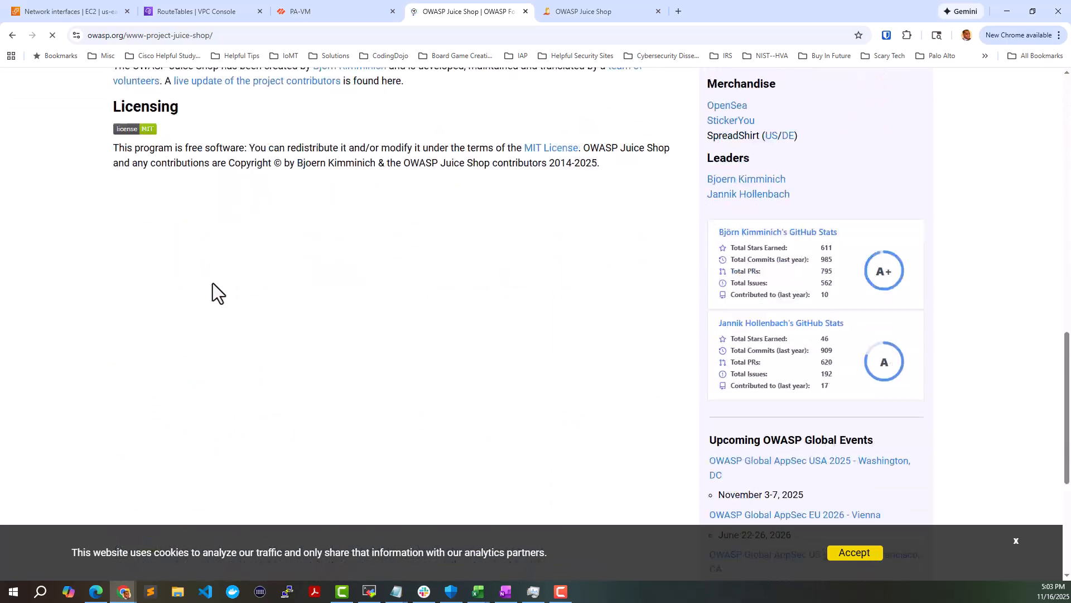
pyautogui.scroll(12, 212, 283)
pyautogui.scroll(12, 213, 282)
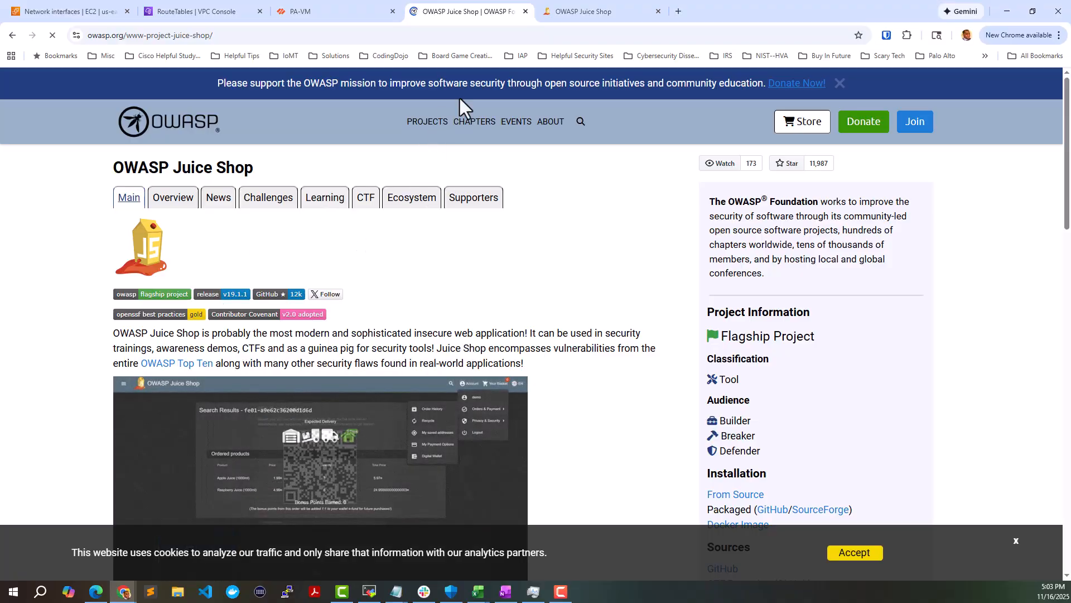
pyautogui.click(564, 15)
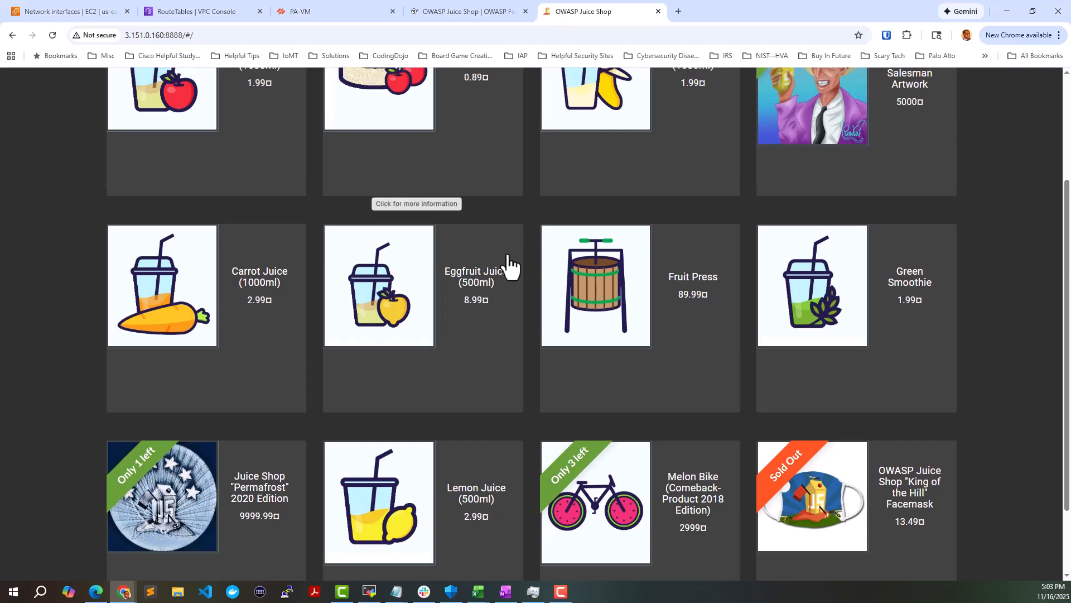
pyautogui.scroll(3, 509, 267)
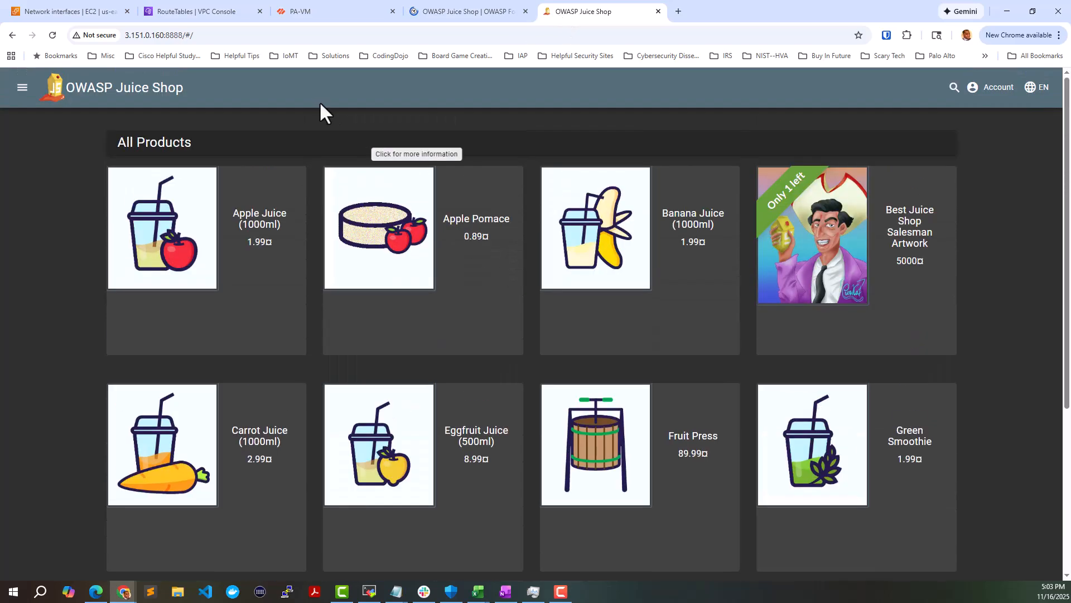
# Switch to the MobaXterm session for 3.151.0.160 and review the Docker installation, image pull and container launch output
pyautogui.click(320, 15)
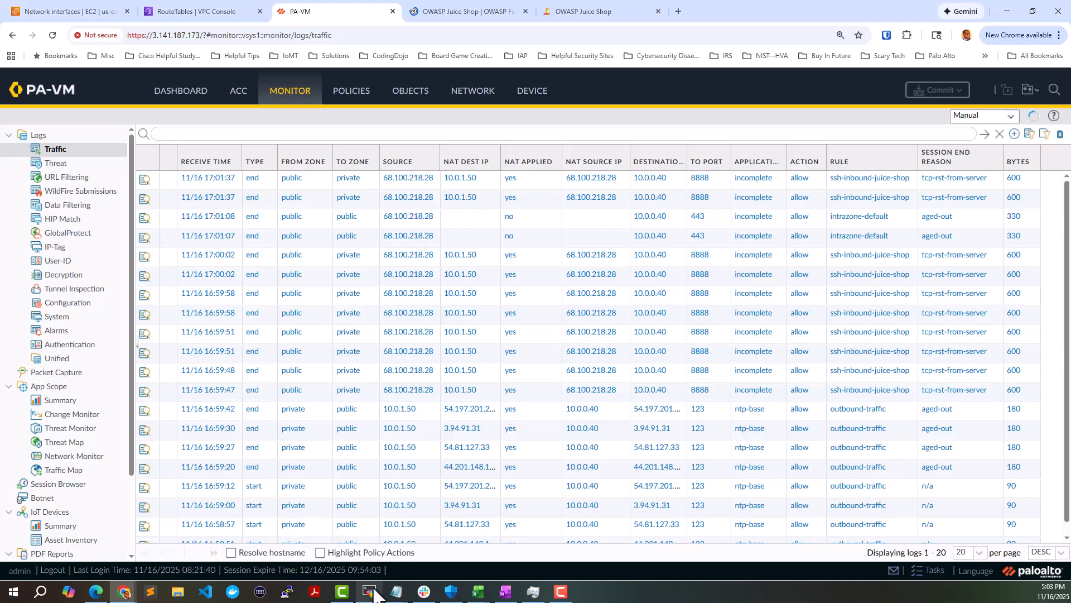
pyautogui.click(376, 569)
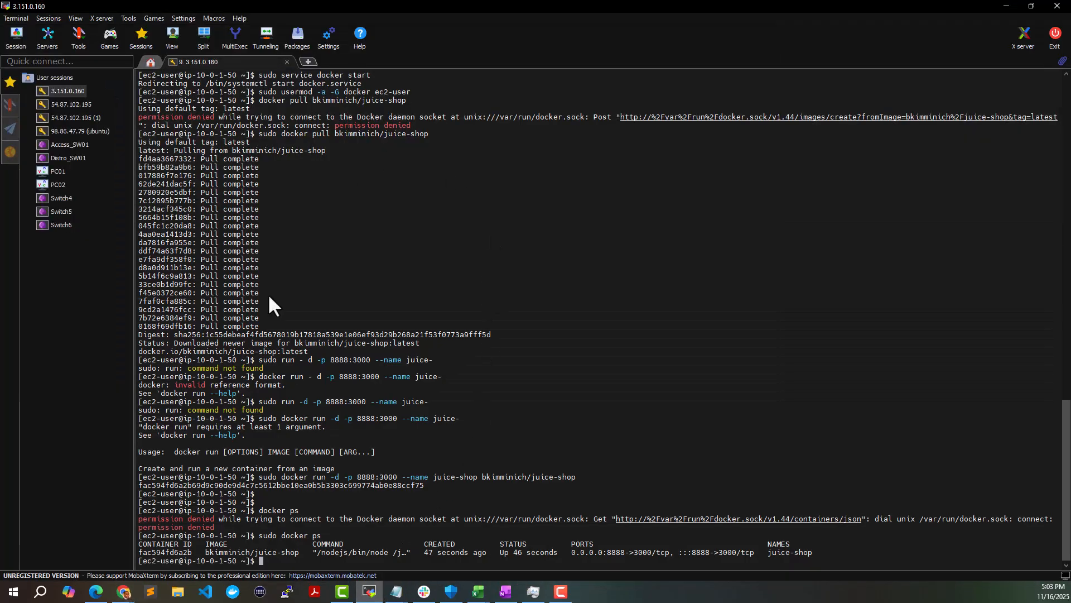
pyautogui.scroll(20, 371, 341)
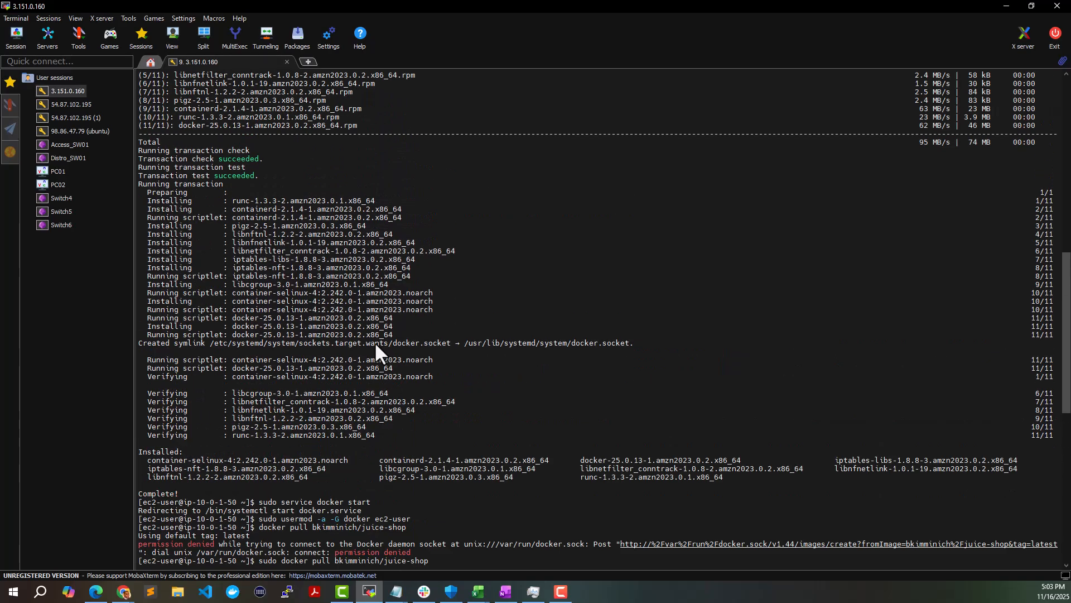
pyautogui.scroll(5, 375, 345)
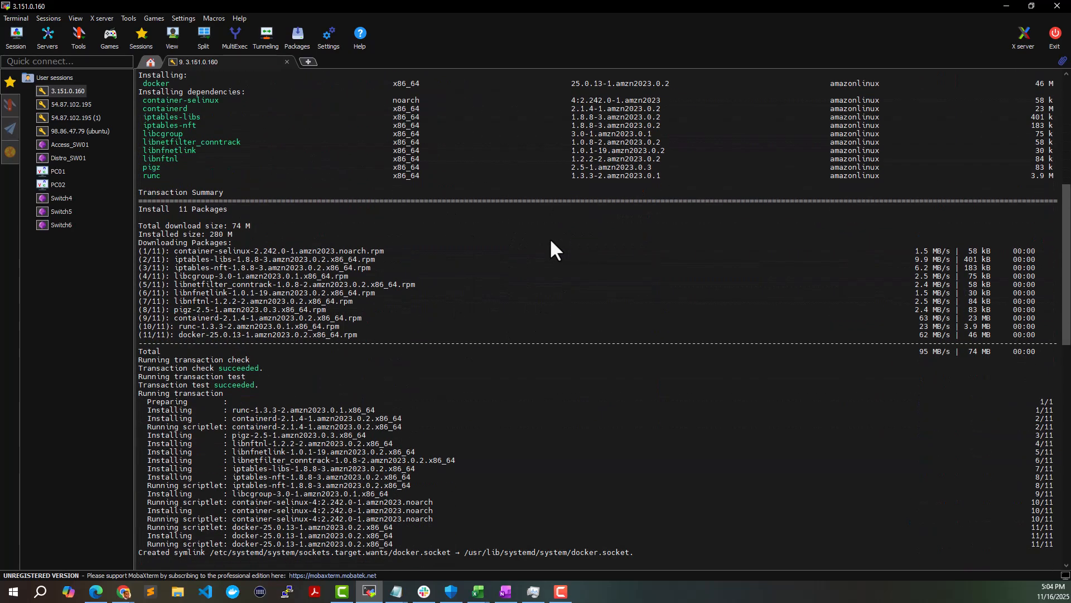
pyautogui.scroll(-14, 544, 270)
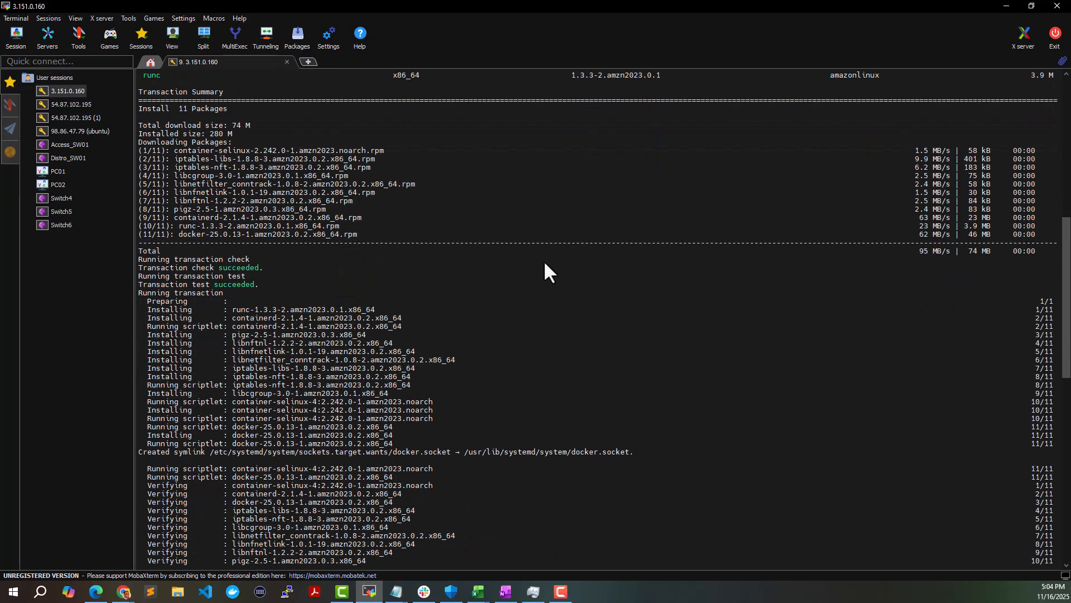
pyautogui.scroll(-12, 545, 263)
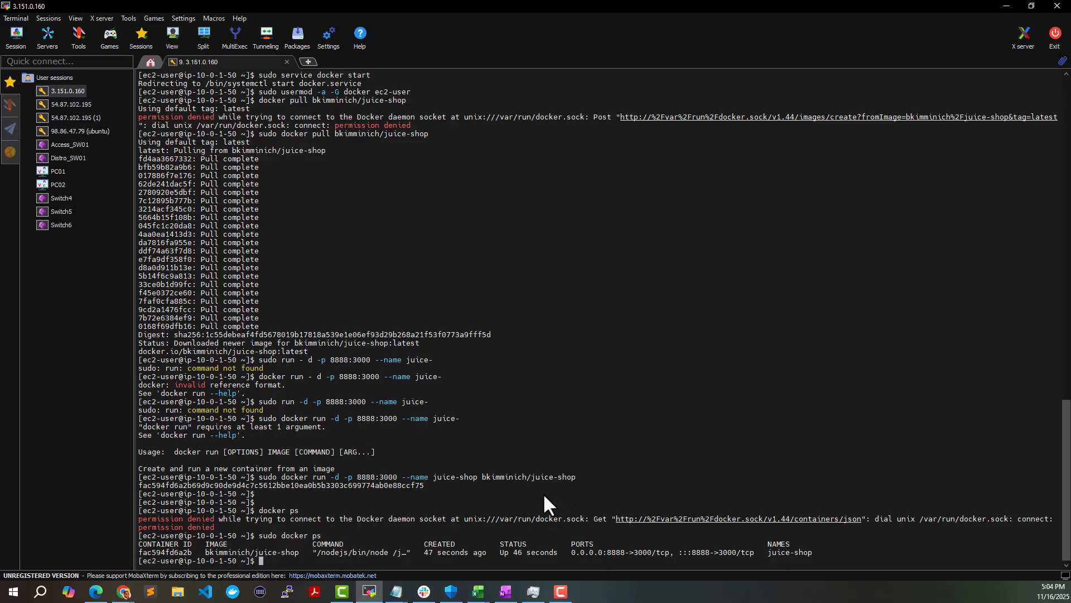
# Highlight the juice-shop container's row in the docker ps output and return to the Juice Shop site in the browser
pyautogui.tripleClick(278, 552)
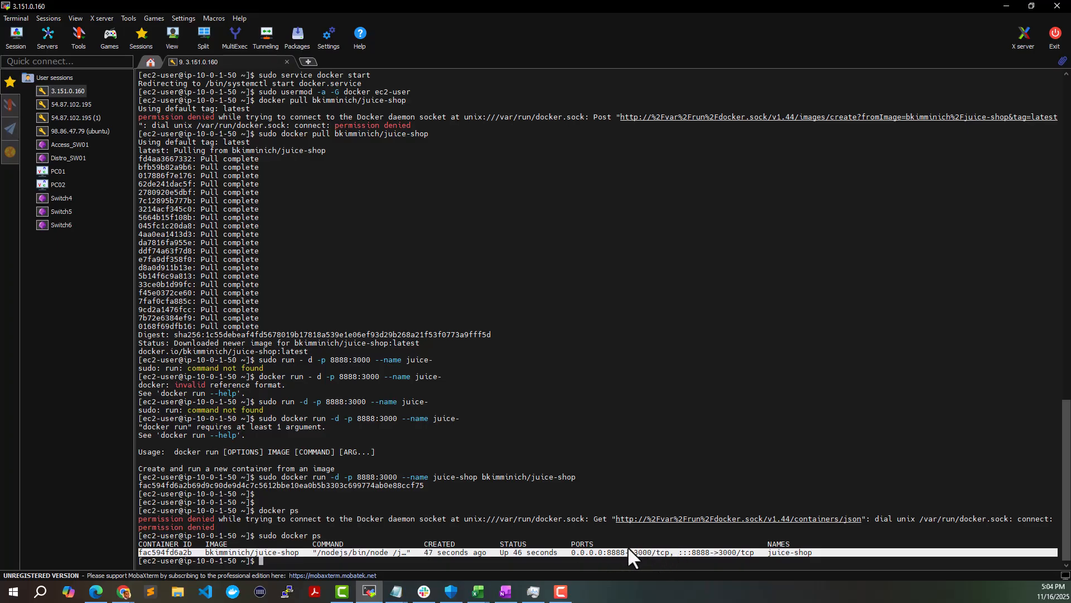
pyautogui.click(1006, 4)
pyautogui.click(589, 10)
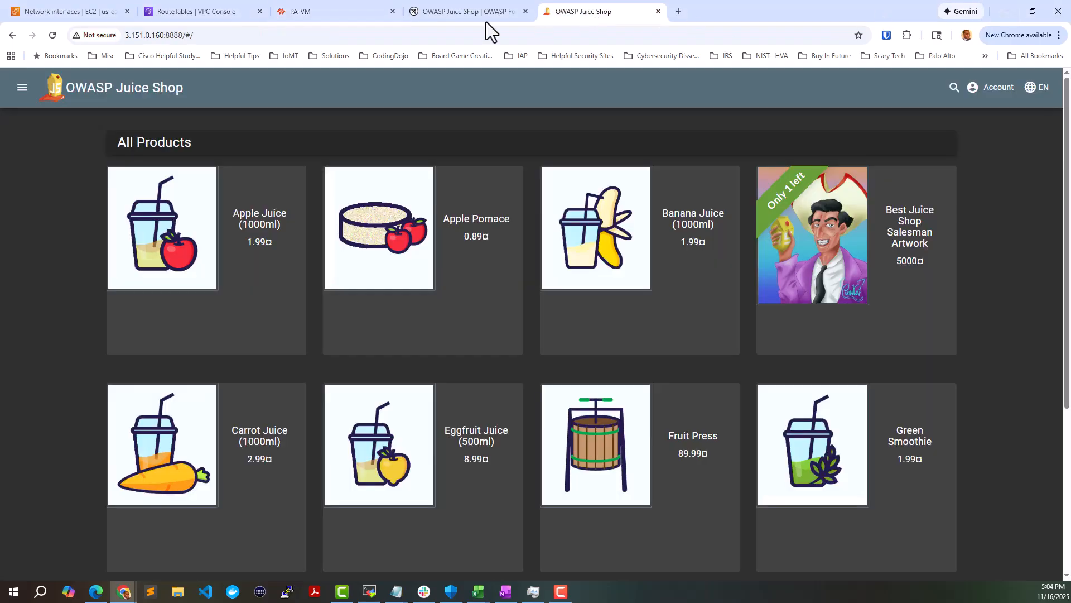